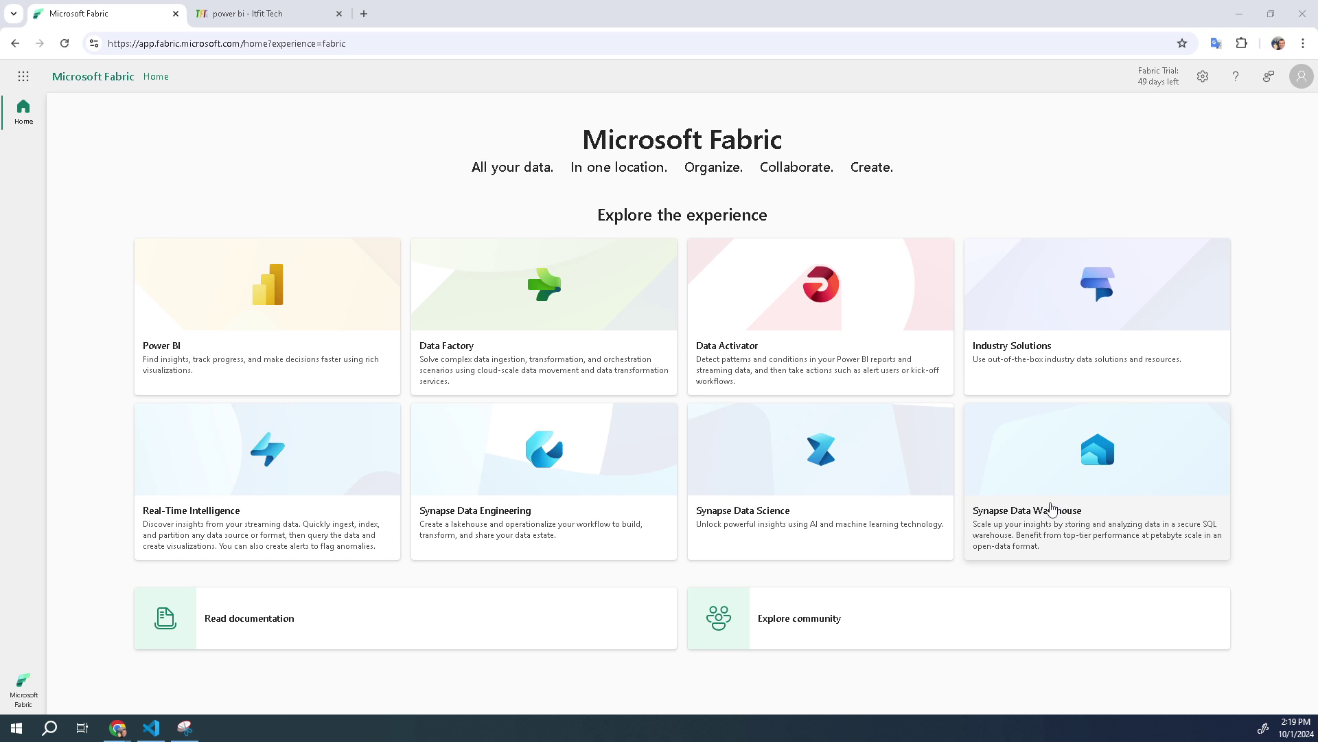
Step: Create a workspace named dp_datawhare in the Synapse Data Warehouse experience
click(1060, 510)
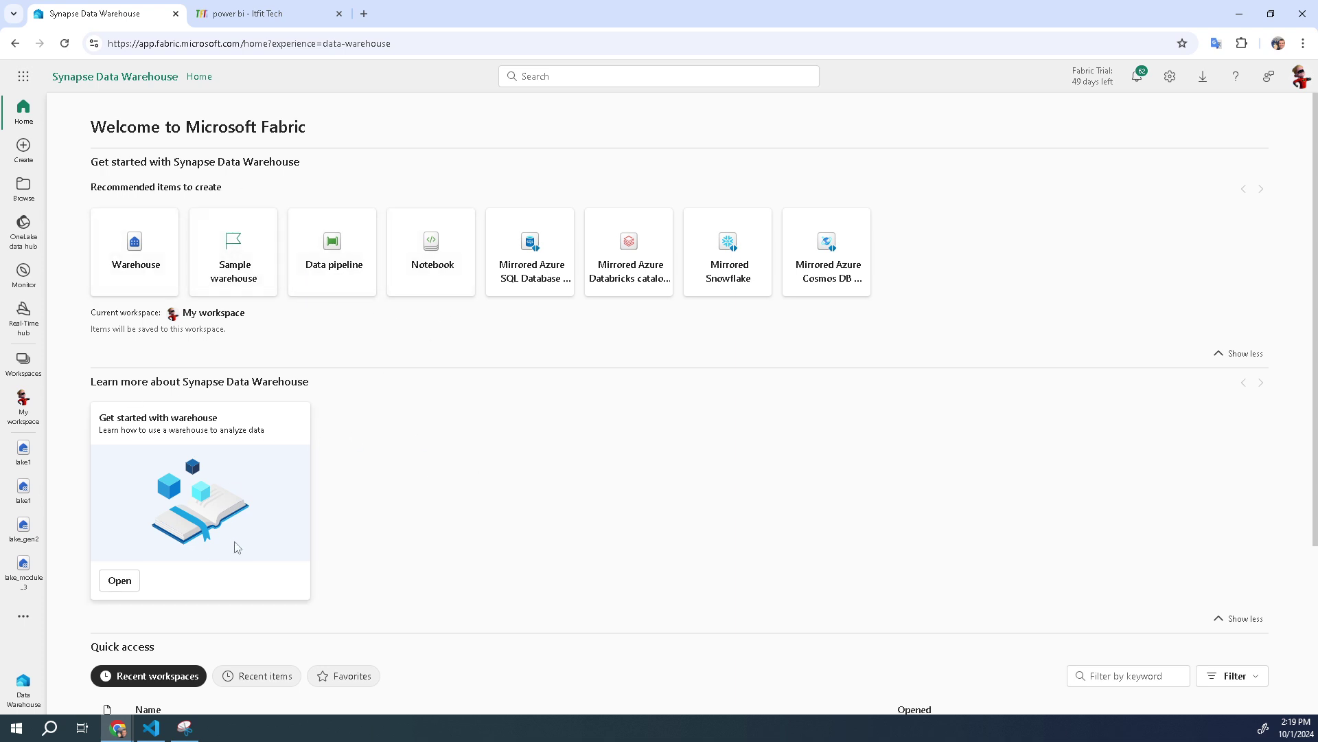
click(22, 362)
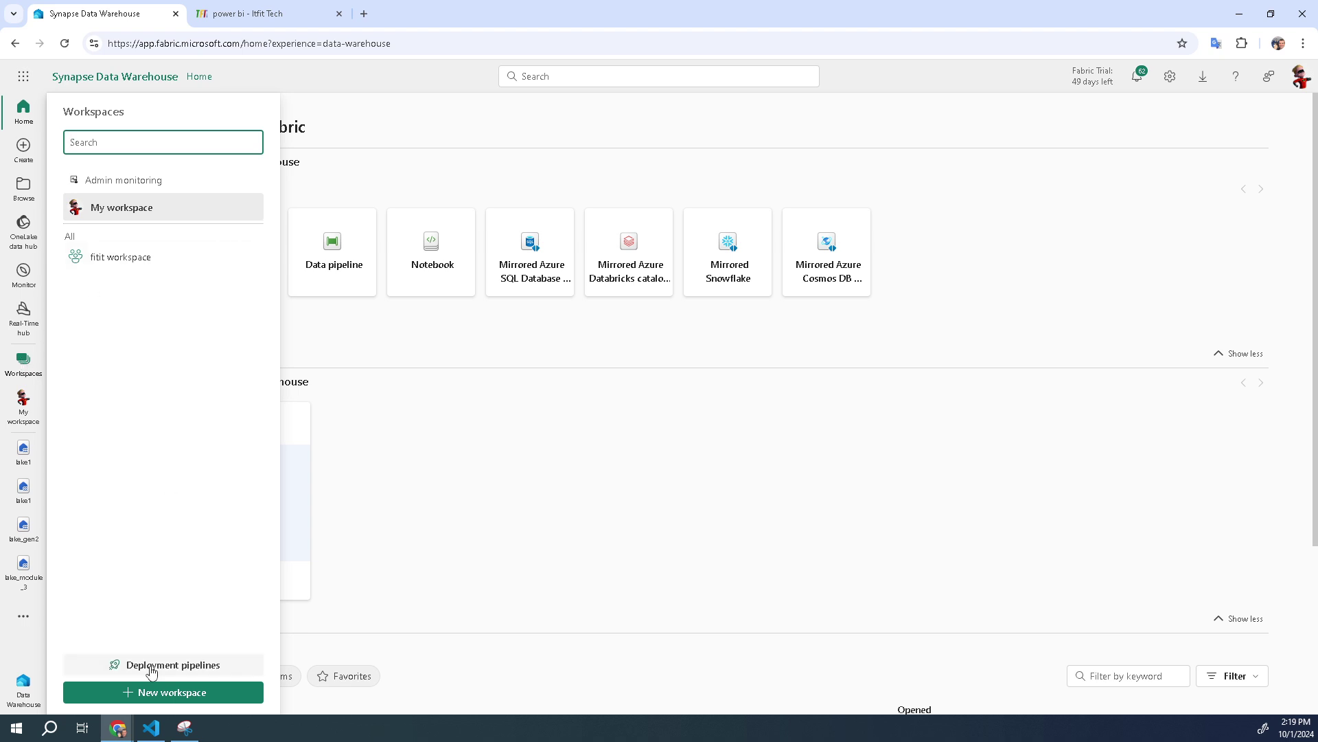
click(169, 693)
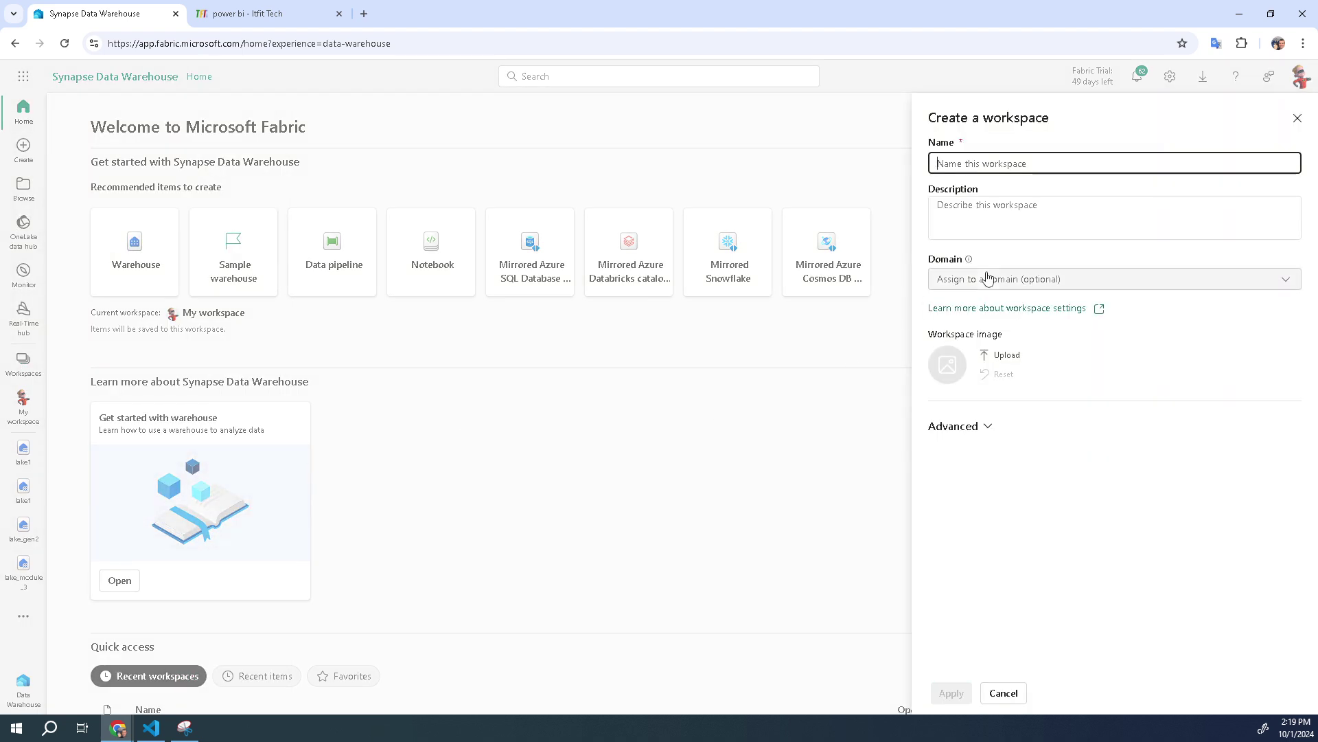
click(987, 163)
text(dp_)
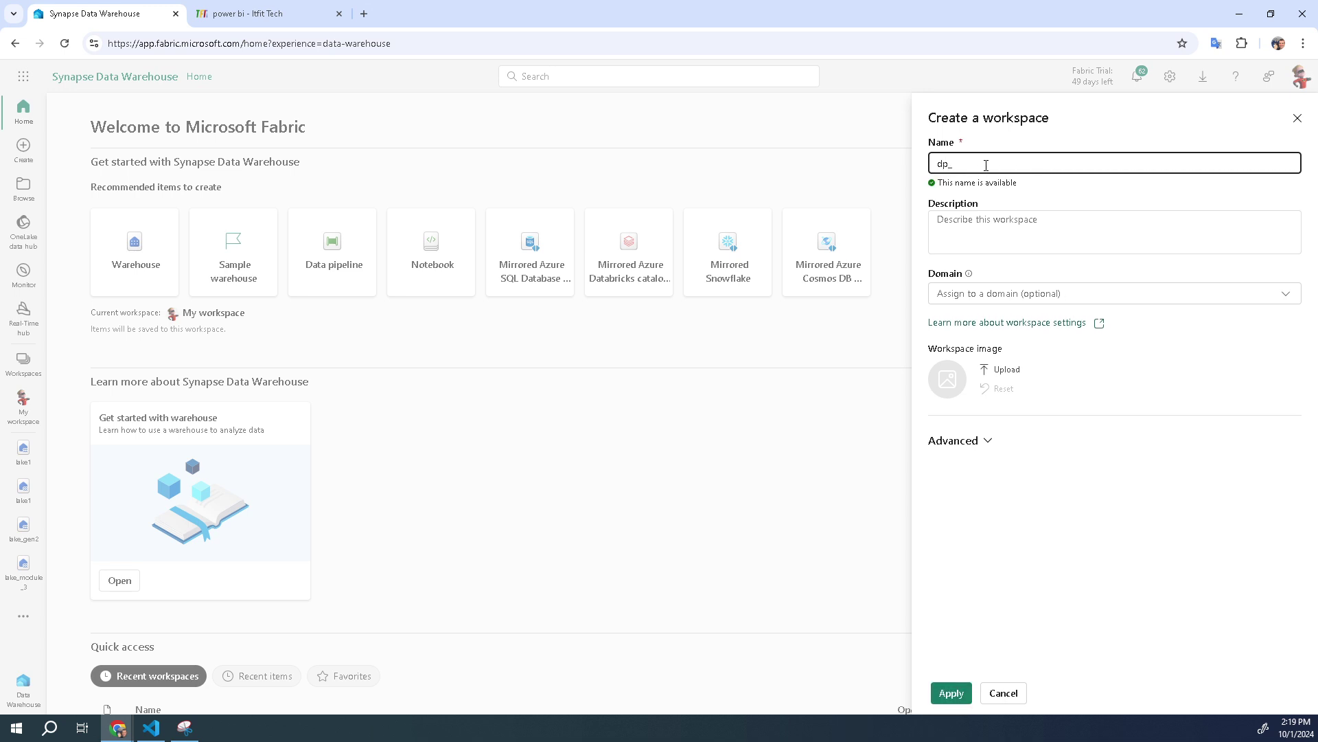
text(datawha)
key(BackSpace)
text(are)
click(951, 693)
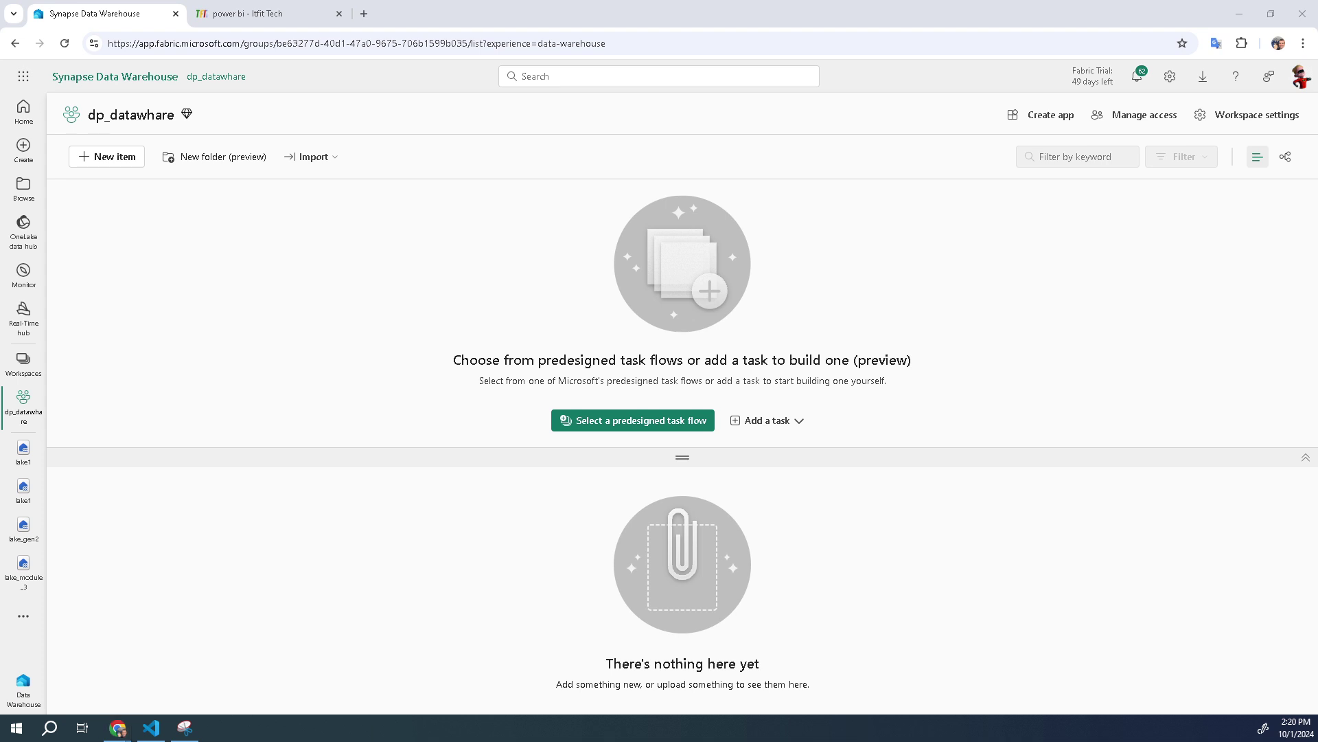
Step: Add a new warehouse item named warehouse1 to the dp_datawhare workspace
click(111, 156)
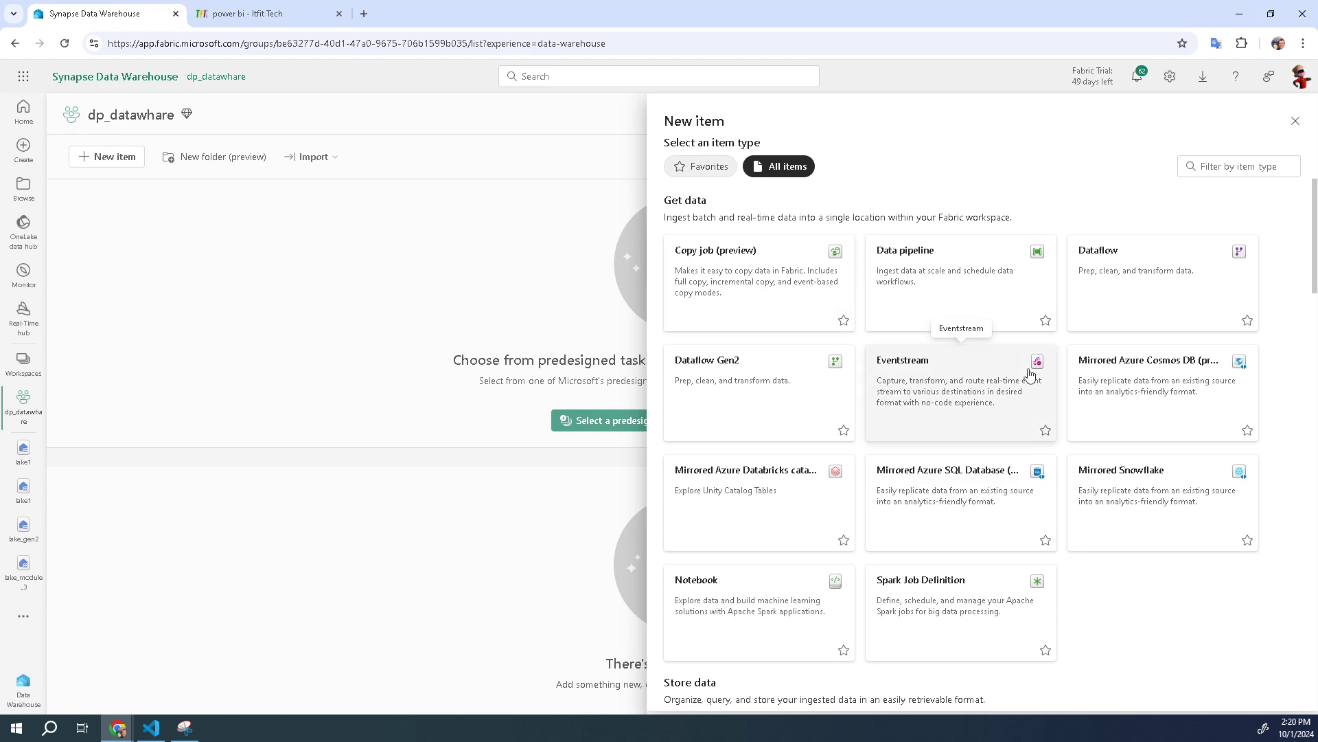
scroll(1051, 425, down, 2)
scroll(1051, 425, down, 3)
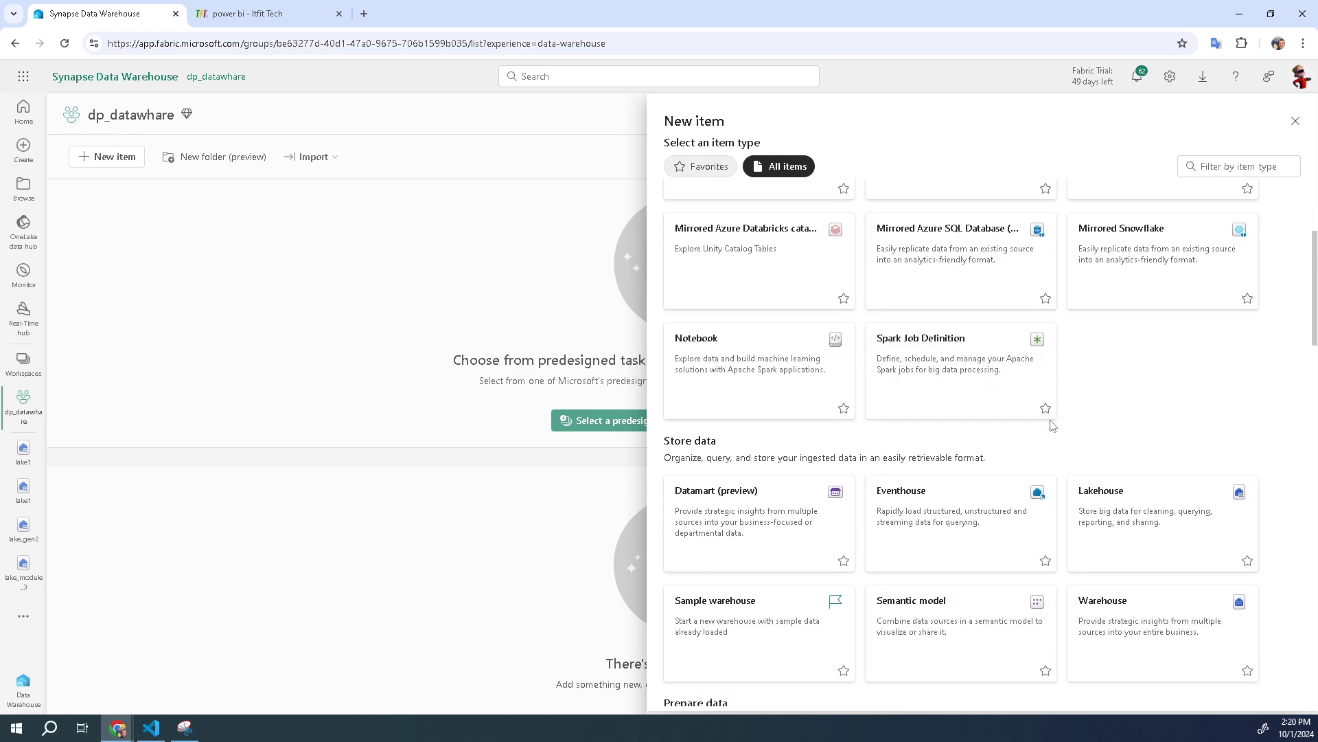
click(1141, 499)
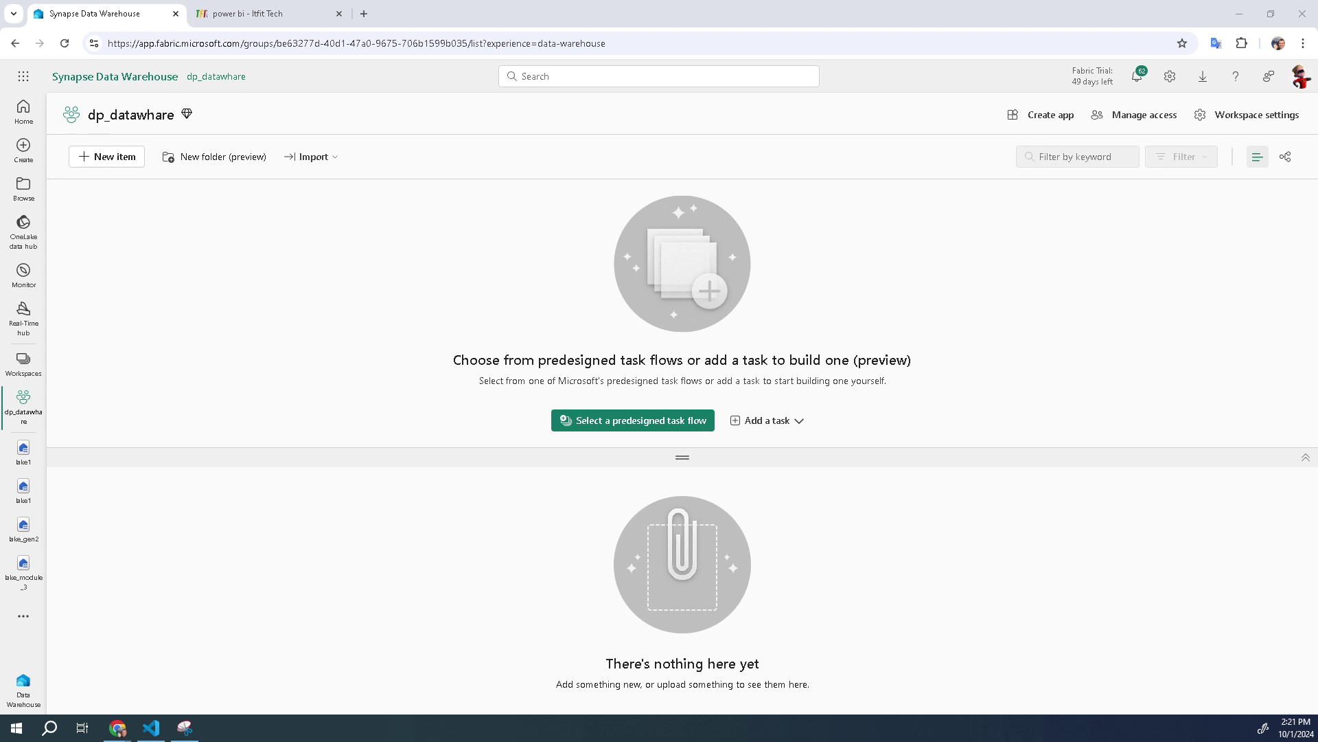
click(83, 235)
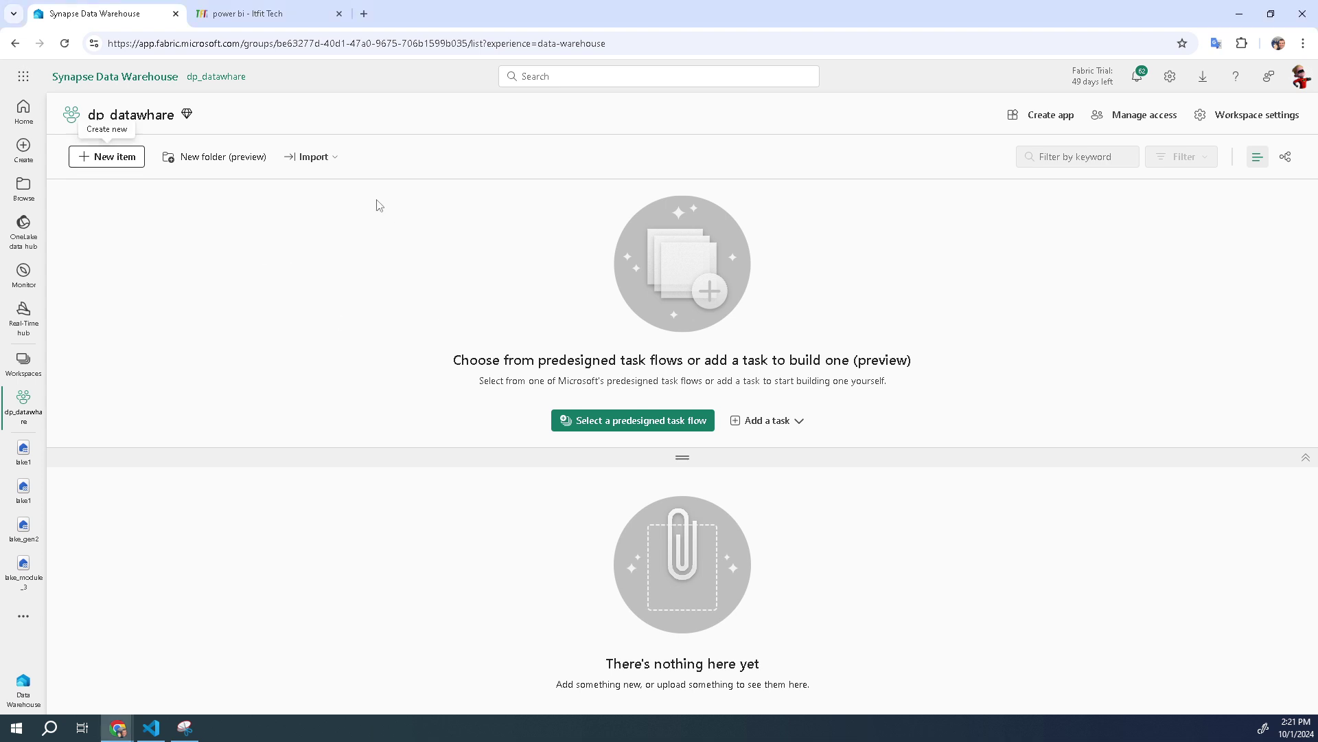
click(141, 161)
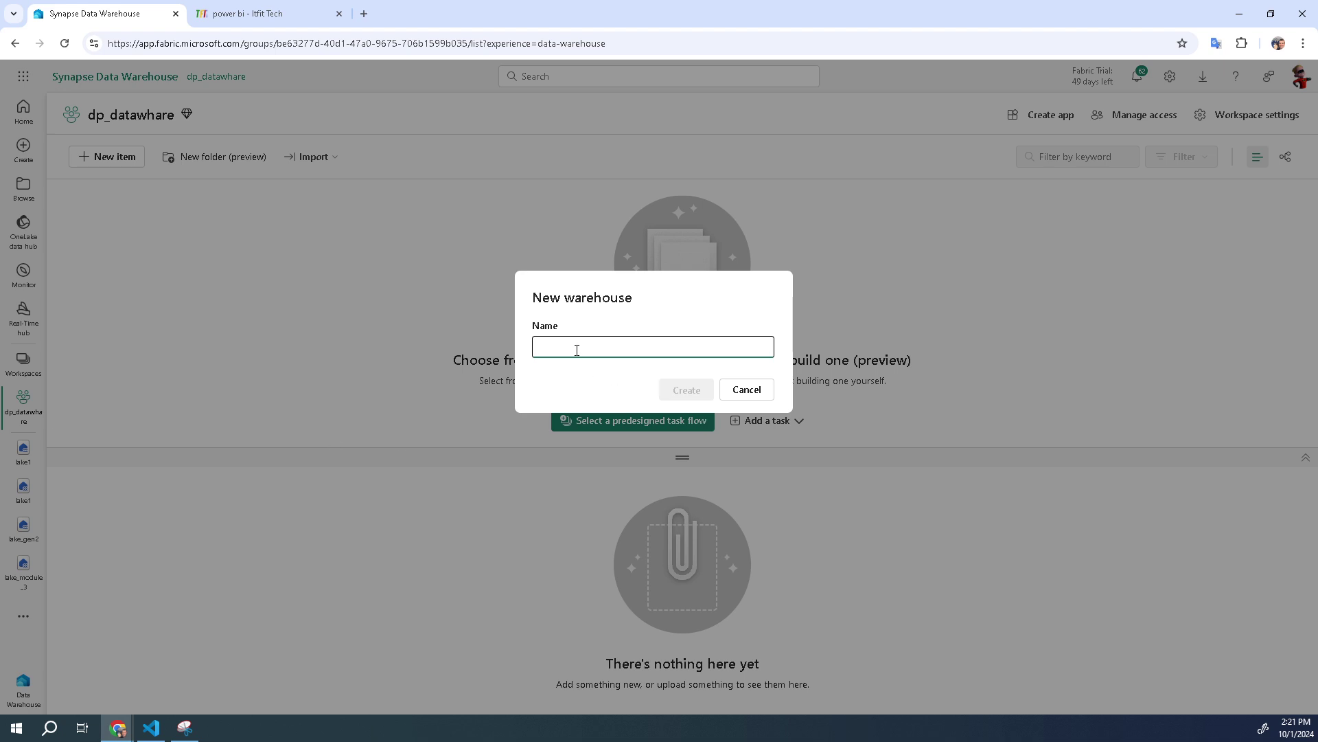
text(warehouse1)
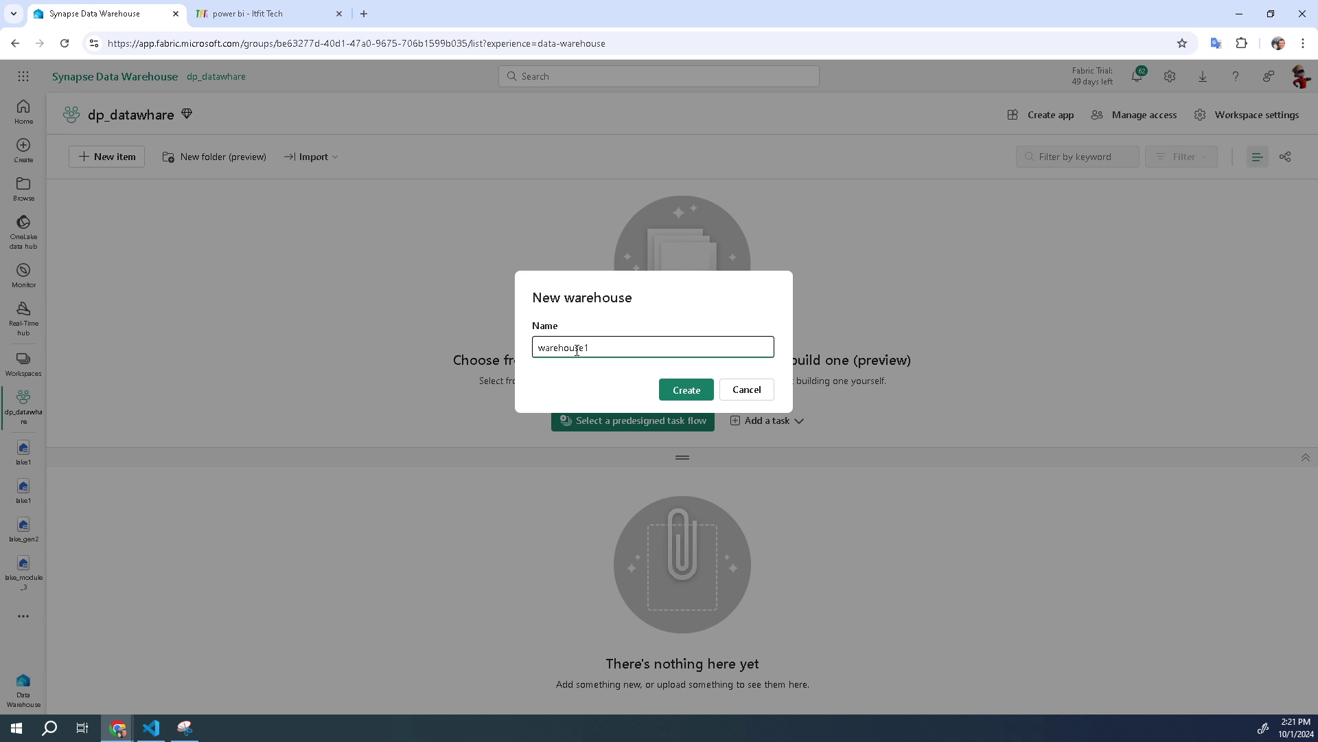
click(685, 390)
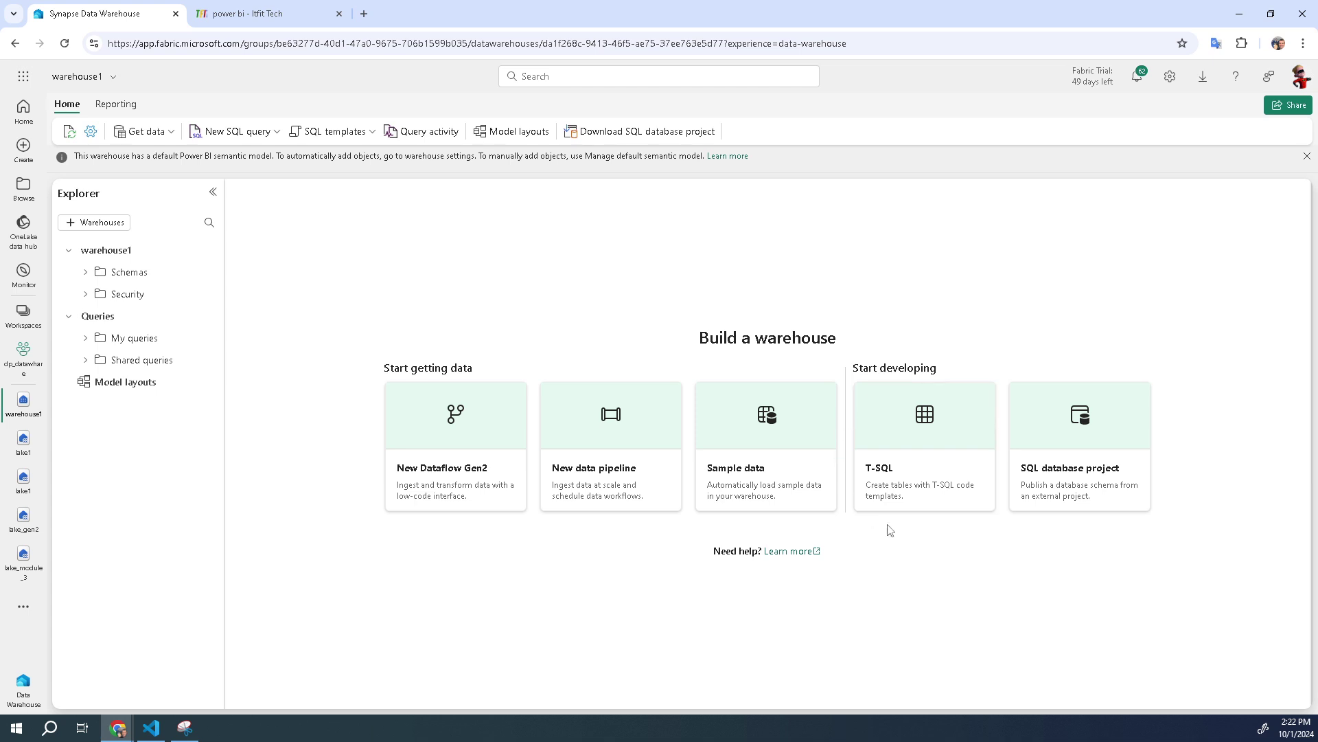
click(916, 477)
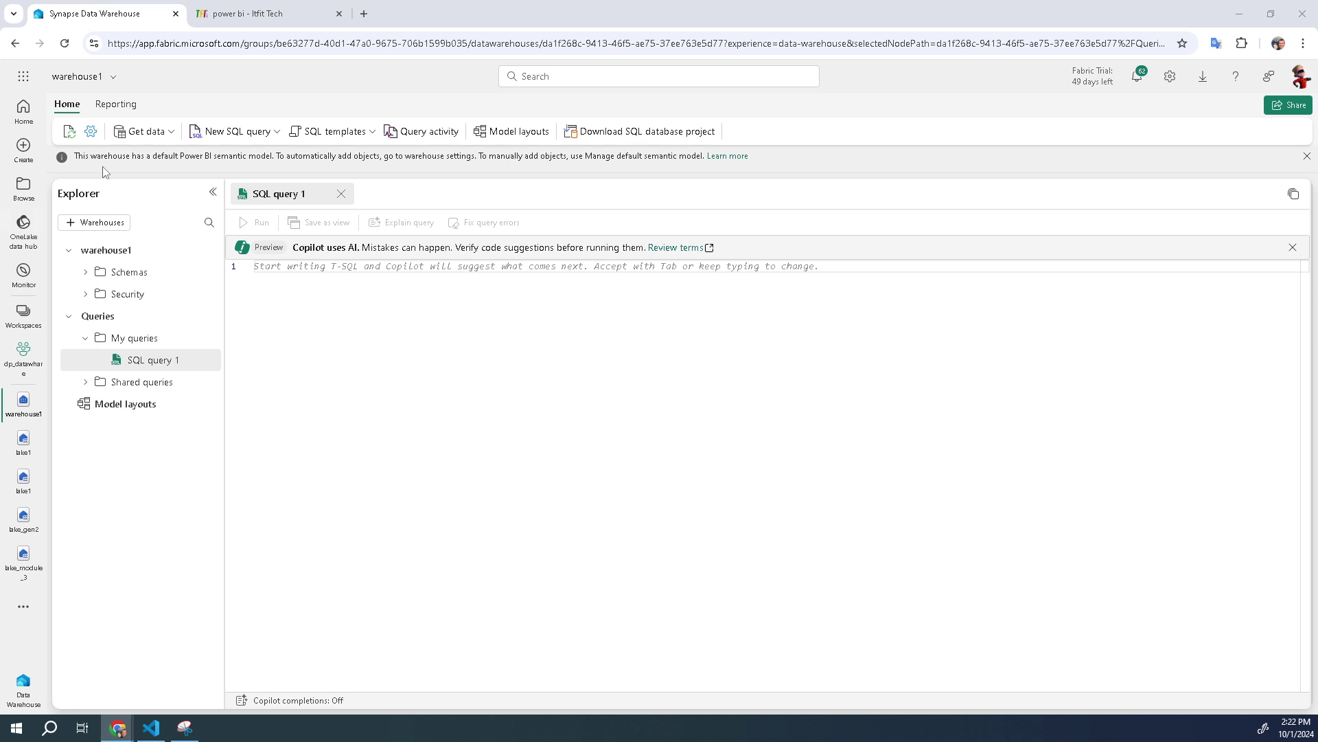
click(319, 273)
text(CREATE TABLE dbo.DimProduct (    ProductKey INTEGER NOT NULL,    ProductAltKey VARCHAR(25) NULL,    ProductName VARCHAR(50) NOT NULL,    Category VARCHAR(50) NULL,    ListPrice DECIMAL(5,2) NULL ); GO)
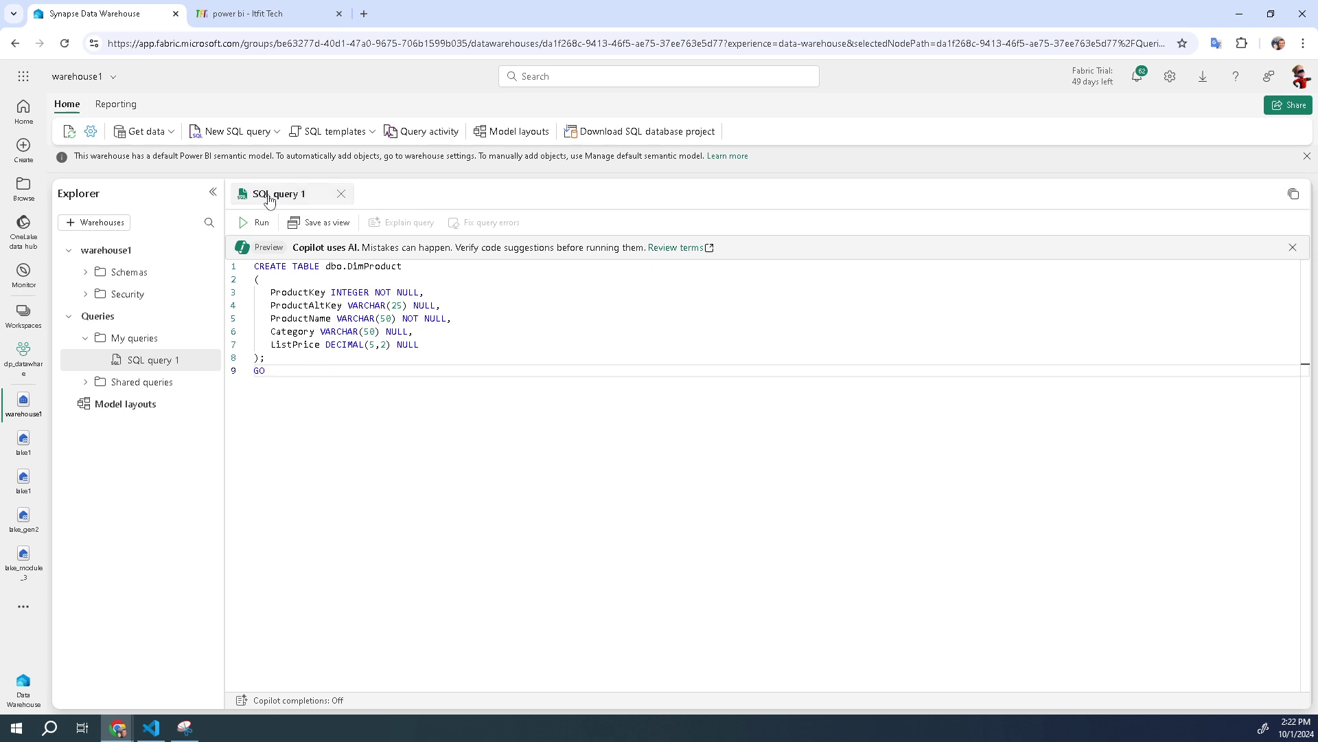
click(341, 195)
Step: Create table dbo.DimProduct through a new T-SQL query: ProductKey INTEGER NOT NULL, ProductAltKey VARCHAR(25), ProductName VARCHAR(50) NOT NULL, Category VARCHAR(50), ListPrice DECIMAL(5,2)
click(893, 427)
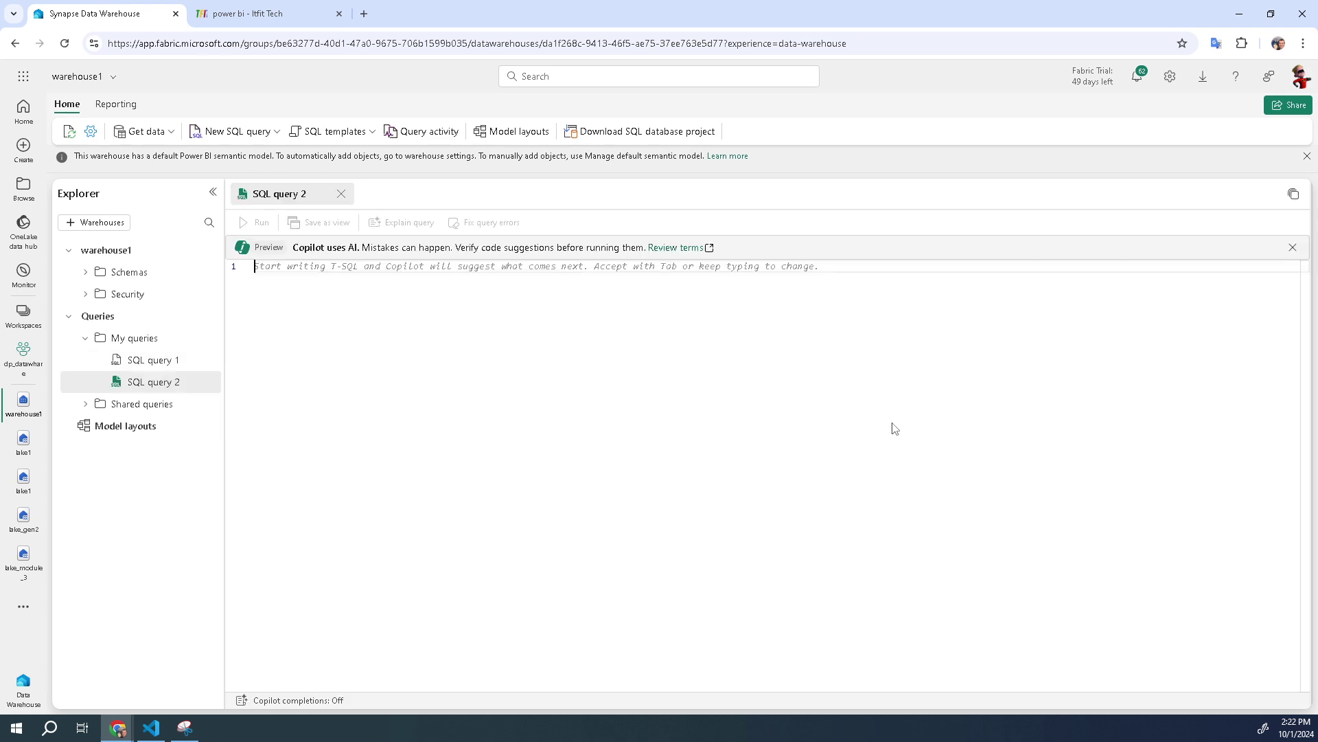
text(CREATE TABLE dbo.DimProduct (    ProductKey INTEGER NOT NULL,    ProductAltKey VARCHAR(25) NULL,    ProductName VARCHAR(50) NOT NULL,    Category VARCHAR(50) NULL,    ListPrice DECIMAL(5,2) NULL ); GO)
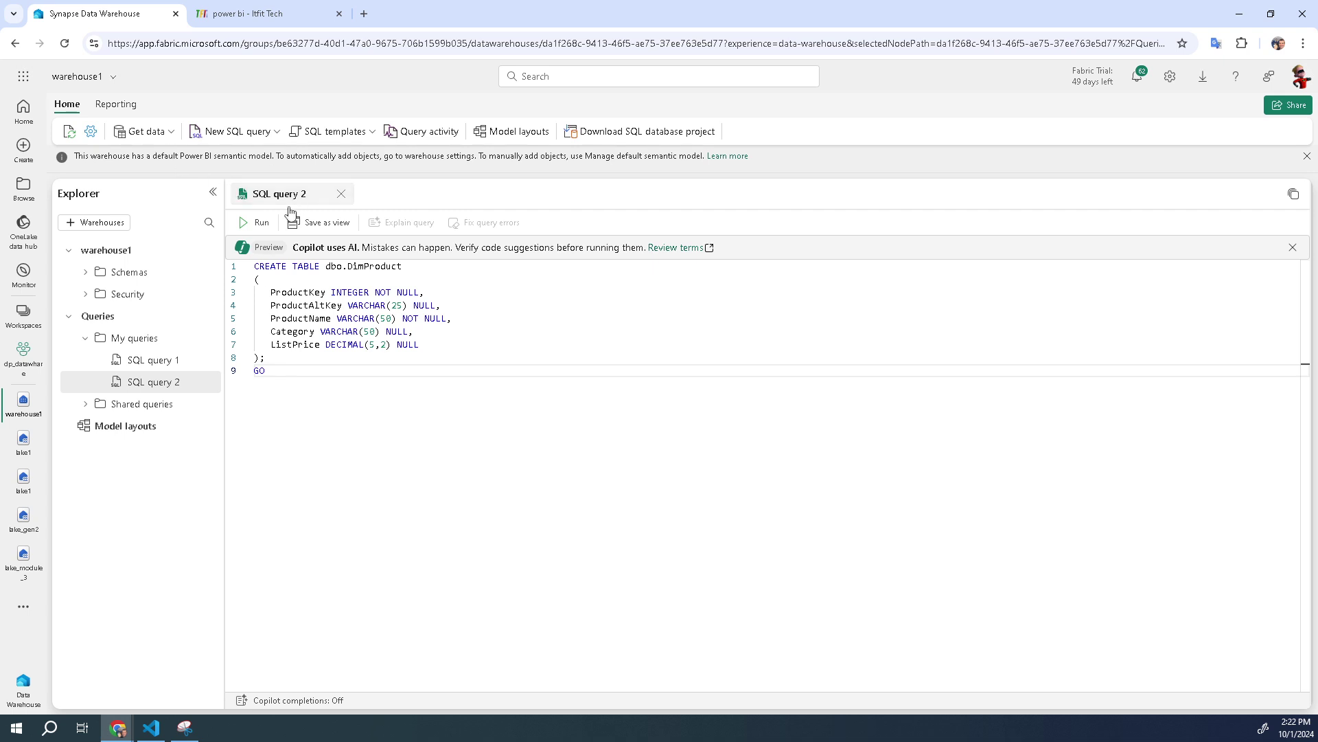
click(261, 221)
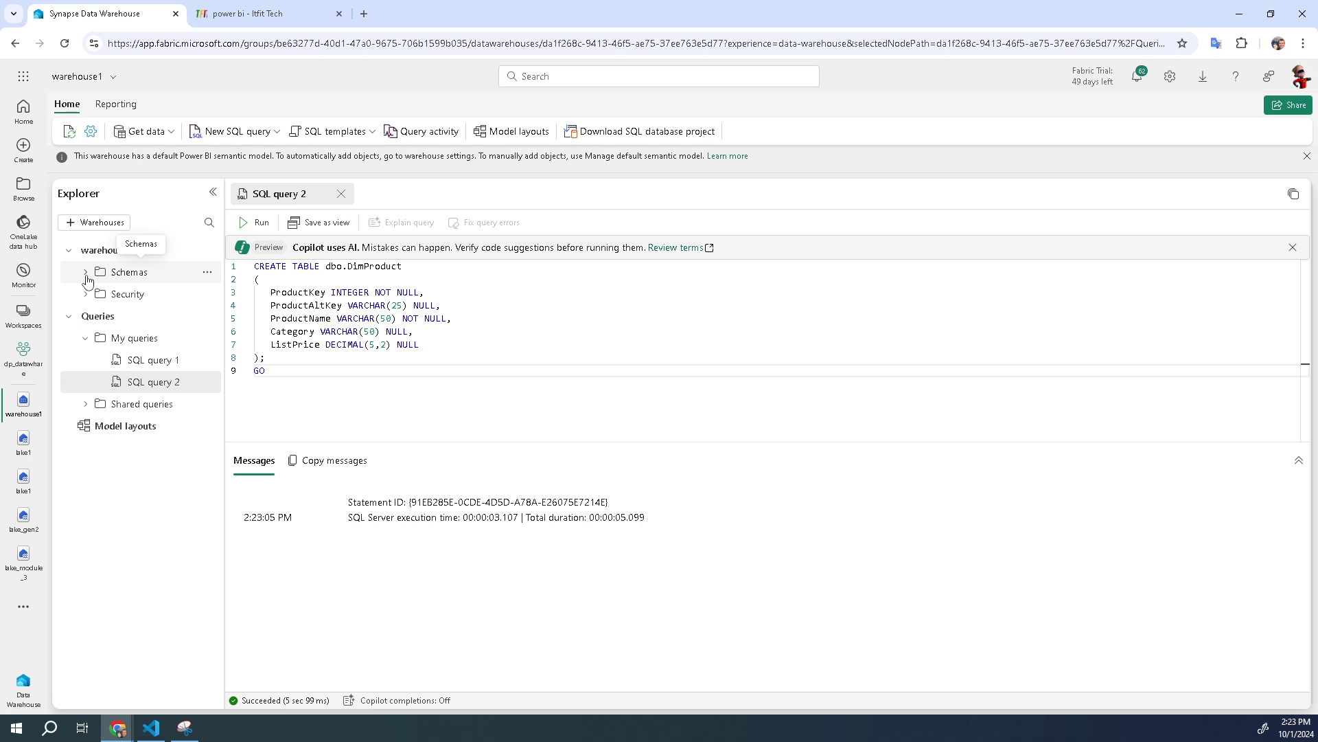
click(86, 274)
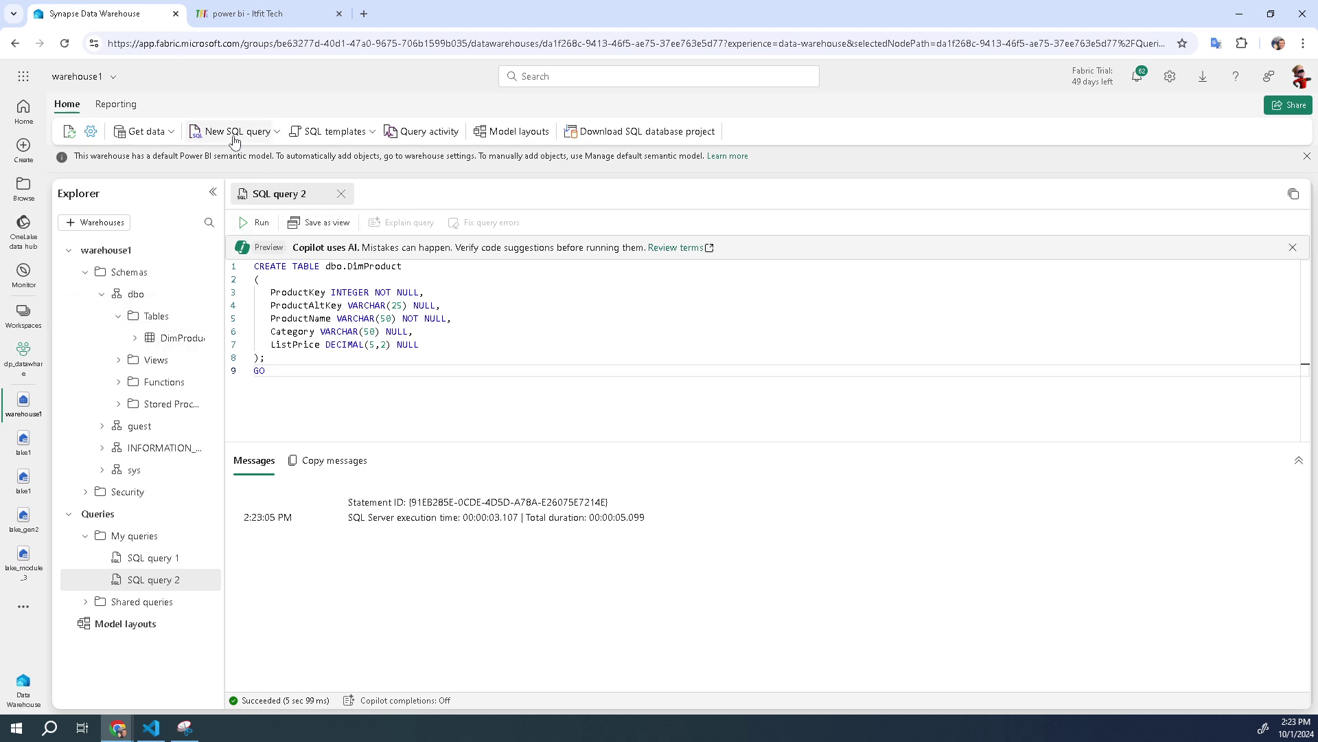
Step: Insert Accessories rows 1 RING1 Bicycle bell 5.99, 2 BRITE1 Front light 15.49 and 3 BRITE2 Rear light 15.49 into dbo.DimProduct, and preview the table
click(234, 136)
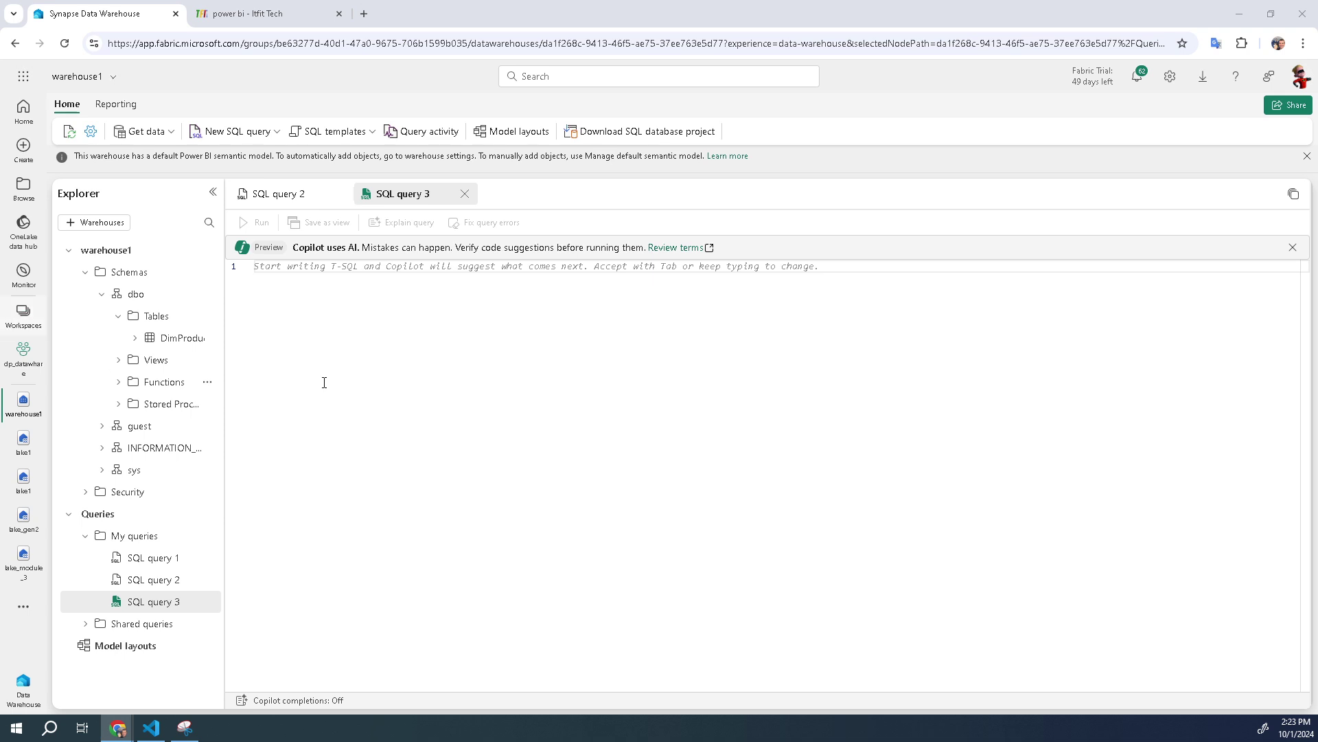
click(310, 267)
text(INSERT INTO dbo.DimProduct VALUES (1, 'RING1', 'Bicycle bell', 'Accessories', 5.99), (2, 'BRITE1', 'Front light', 'Accessories', 15.49), (3, 'BRITE2', 'Rear light', 'Accessories', 15.49); GO)
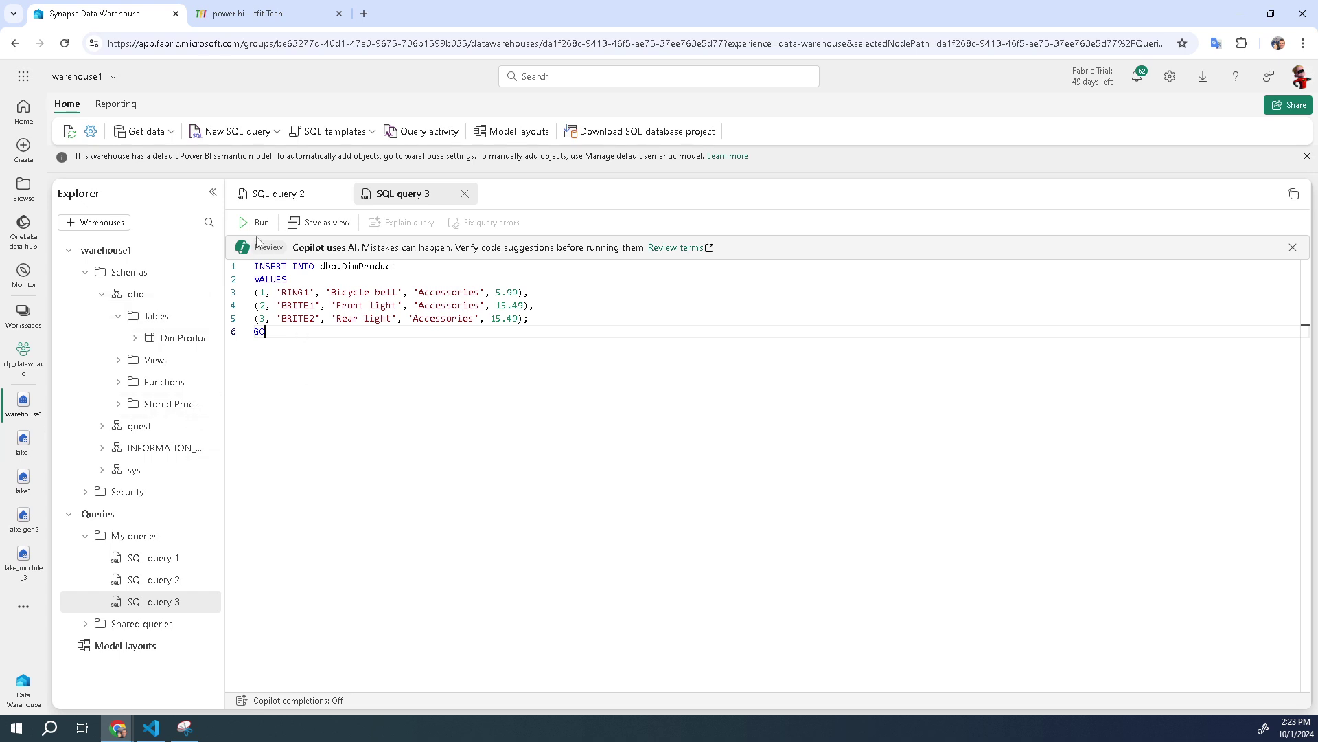
click(258, 224)
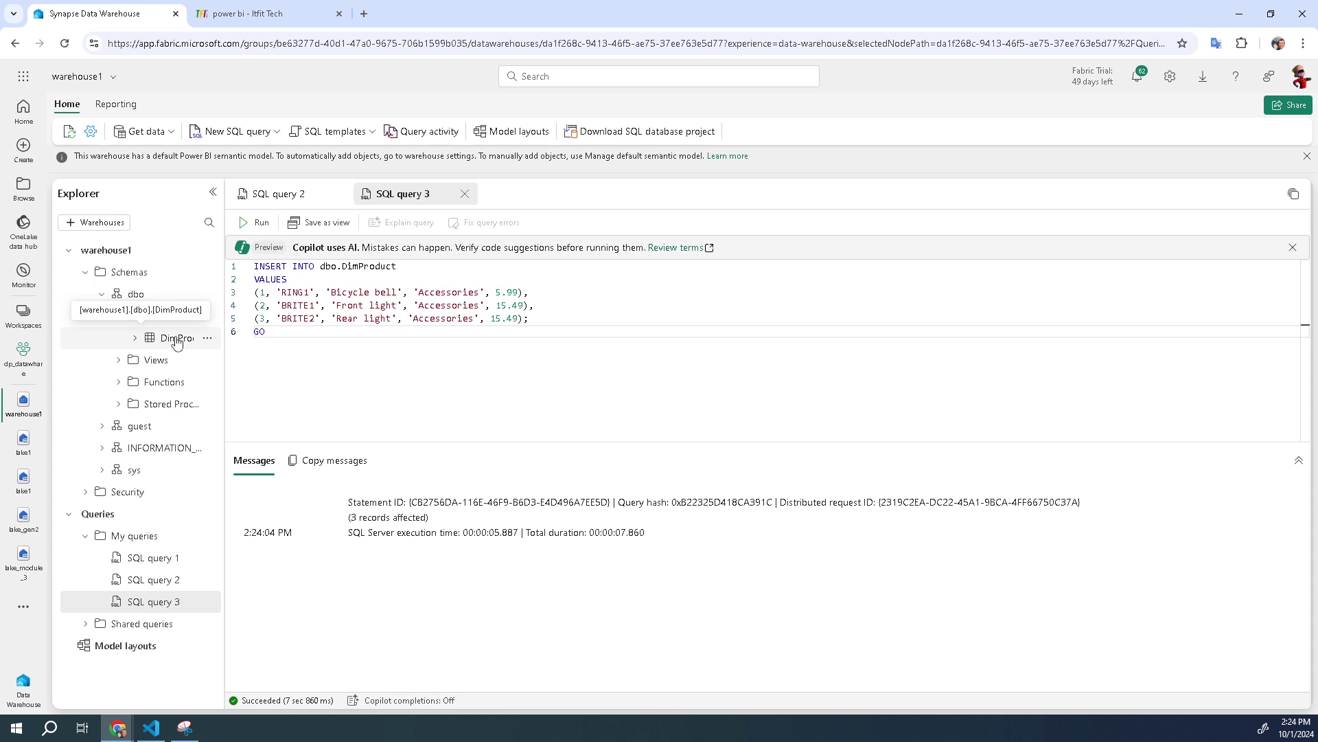
click(177, 339)
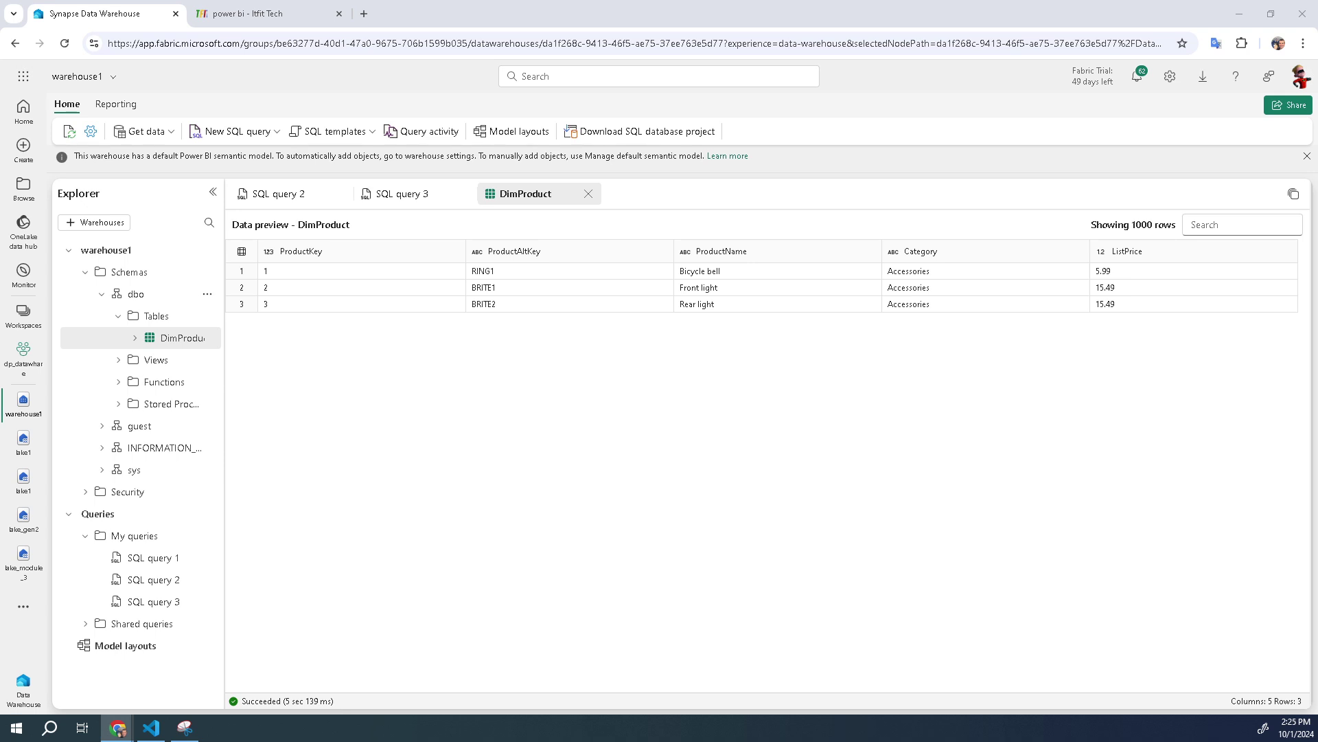
click(265, 15)
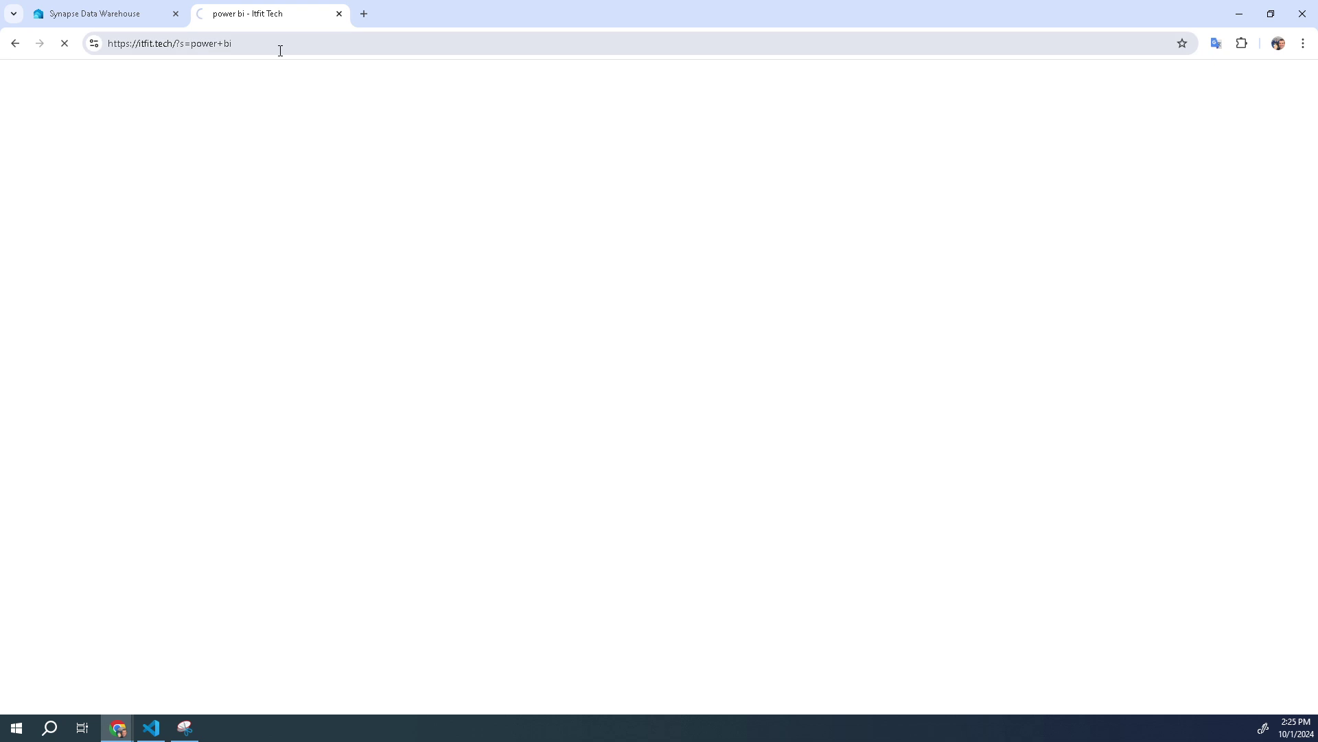
click(280, 43)
text(https://raw.githubusercontent.com/MicrosoftLearning/dp-data/main/create-dw.txt)
key(Return)
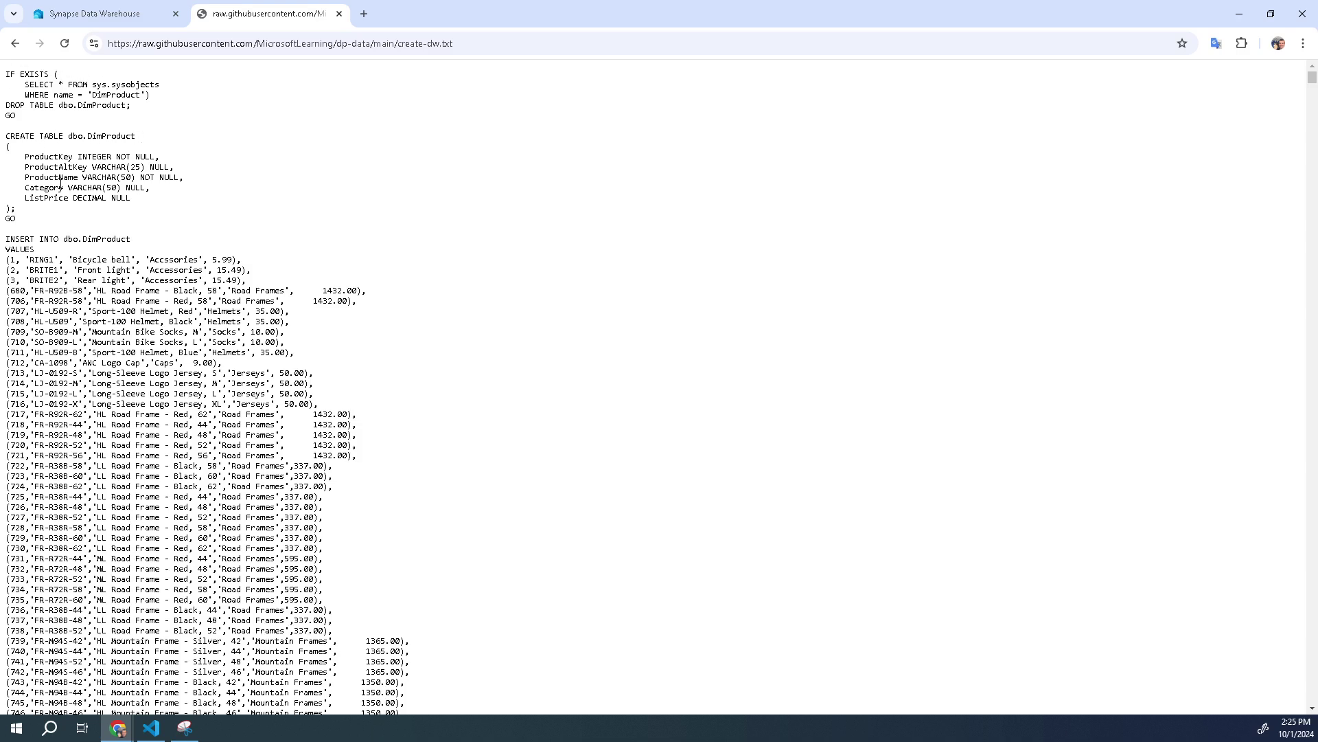
scroll(119, 393, down, 20)
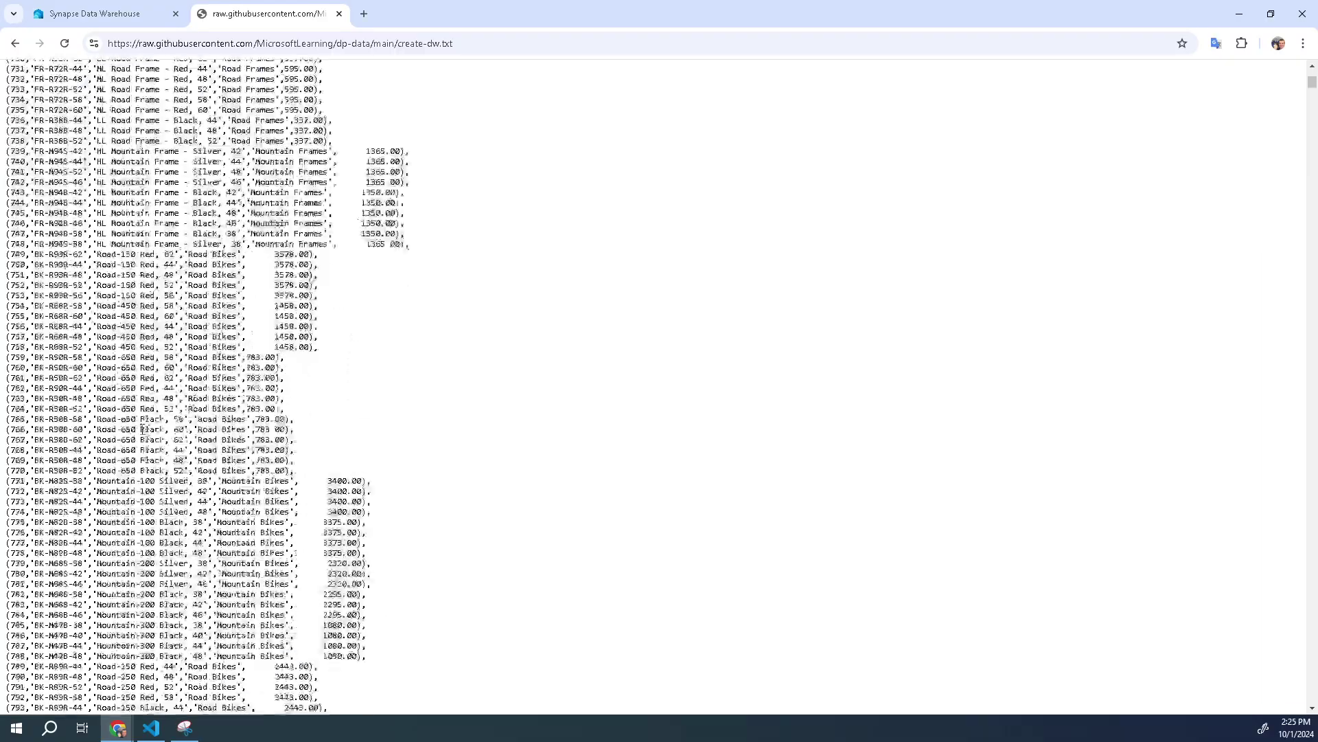
scroll(340, 385, down, 20)
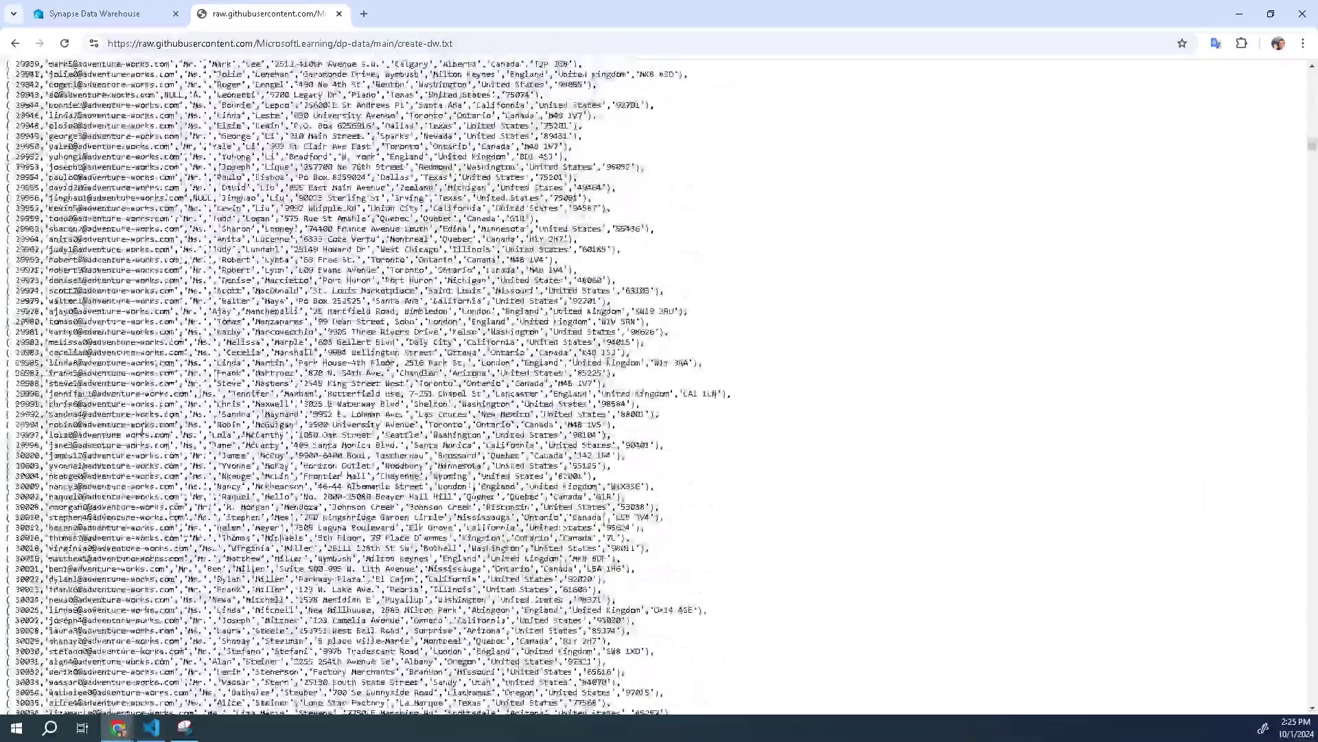
scroll(66, 269, up, 20)
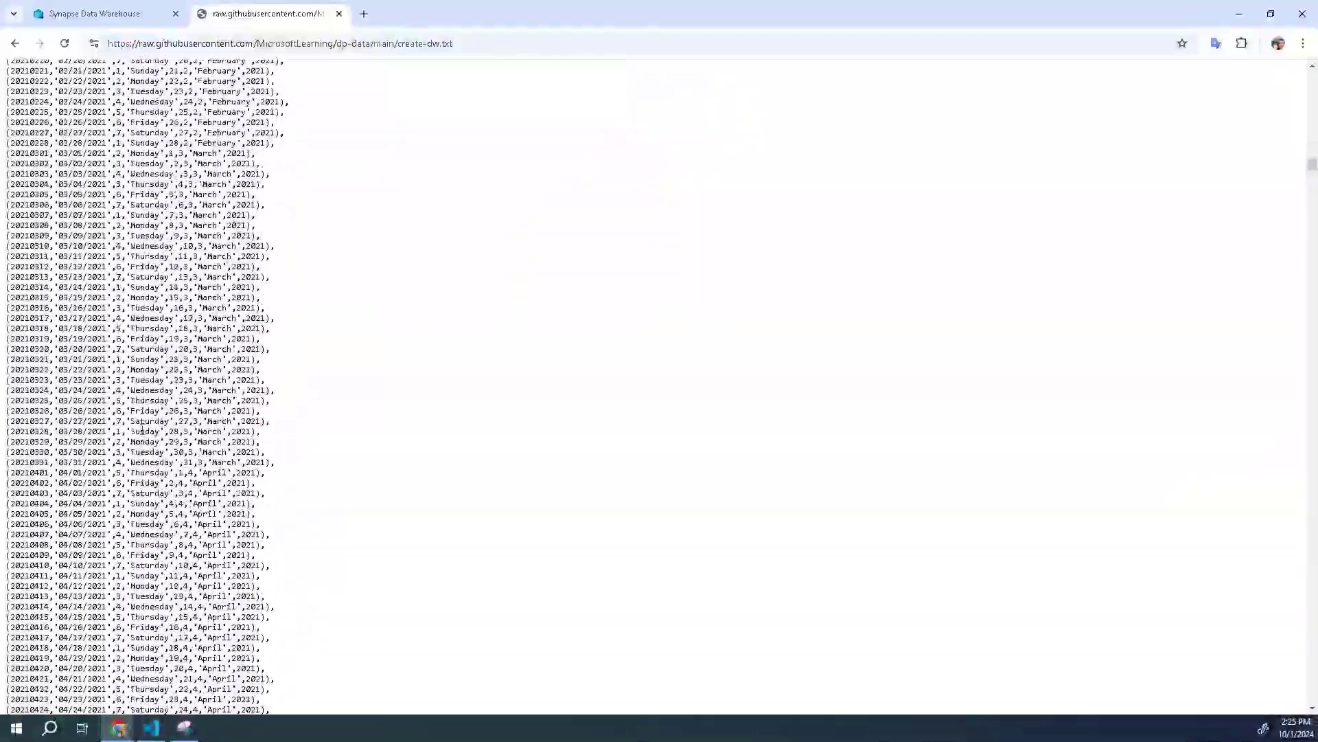
drag(8, 263, 139, 481)
scroll(172, 444, down, 20)
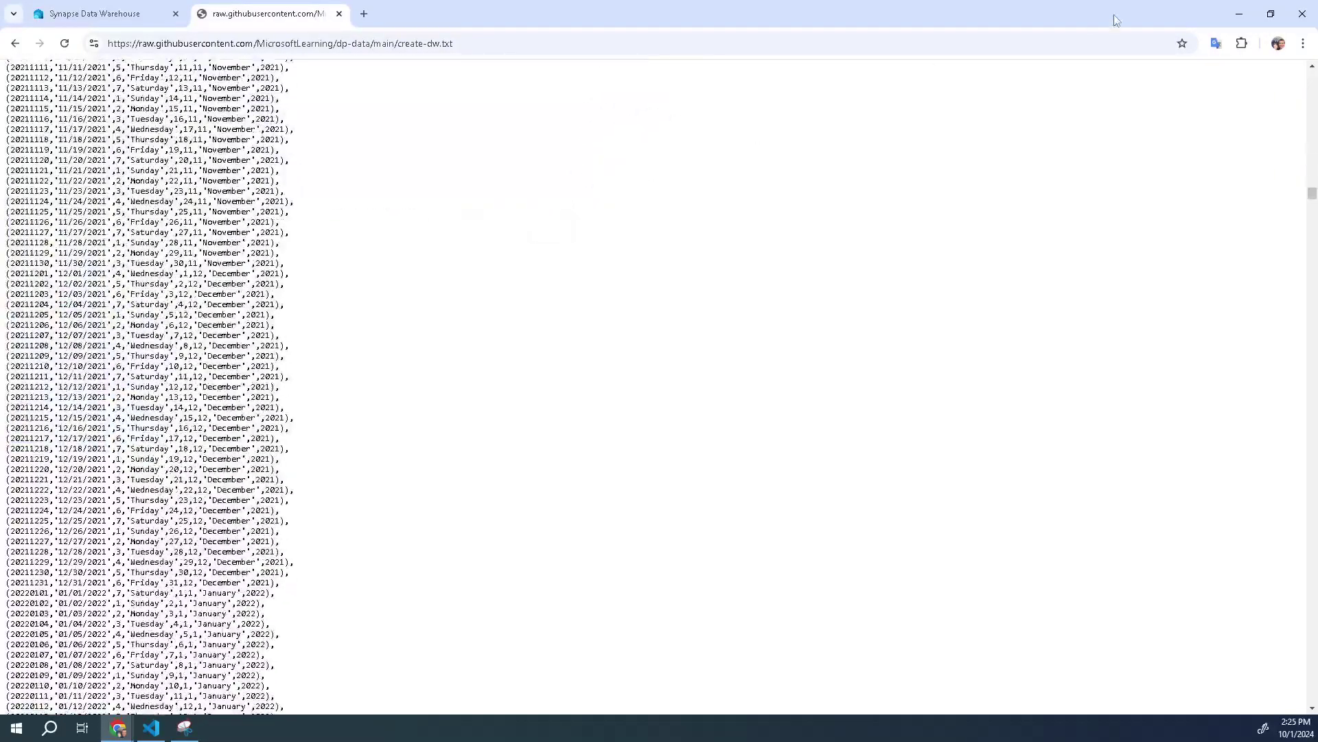
Step: Copy the entire text of the create-dw.txt script
click(98, 23)
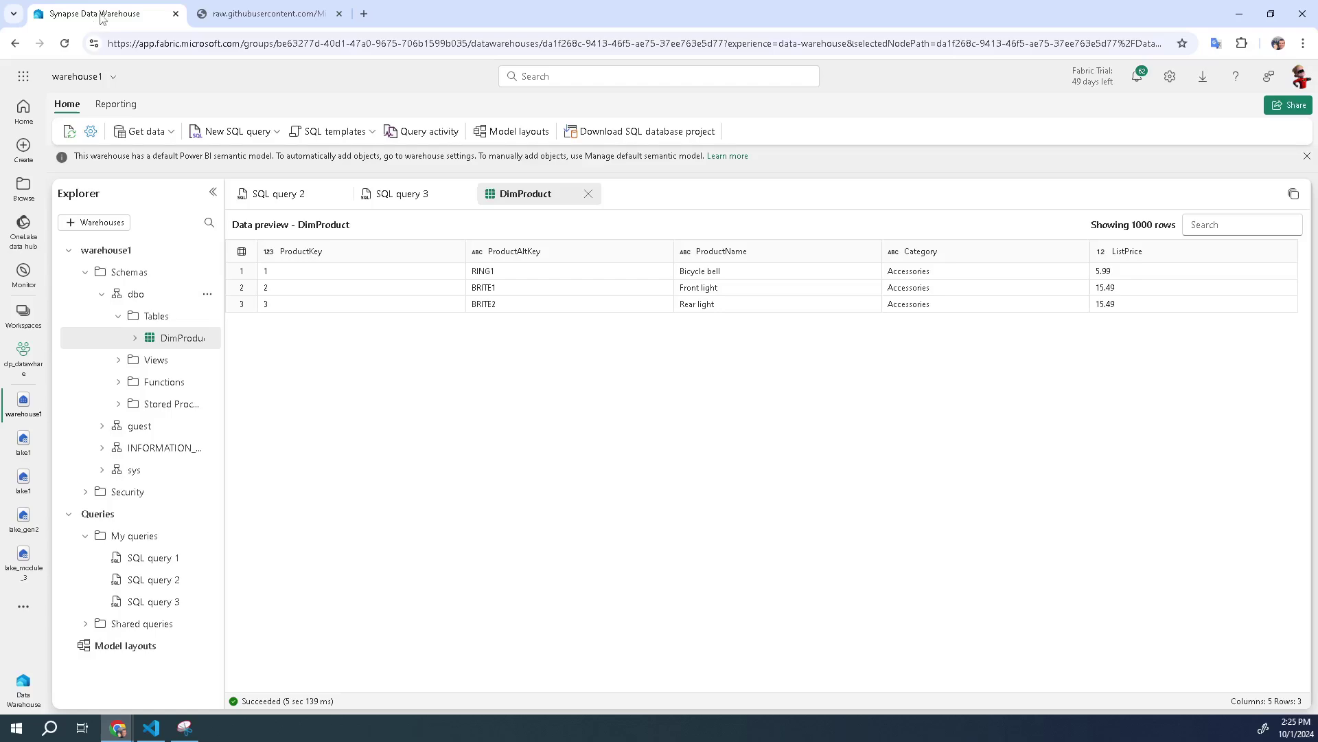
click(245, 14)
key(ctrl+a)
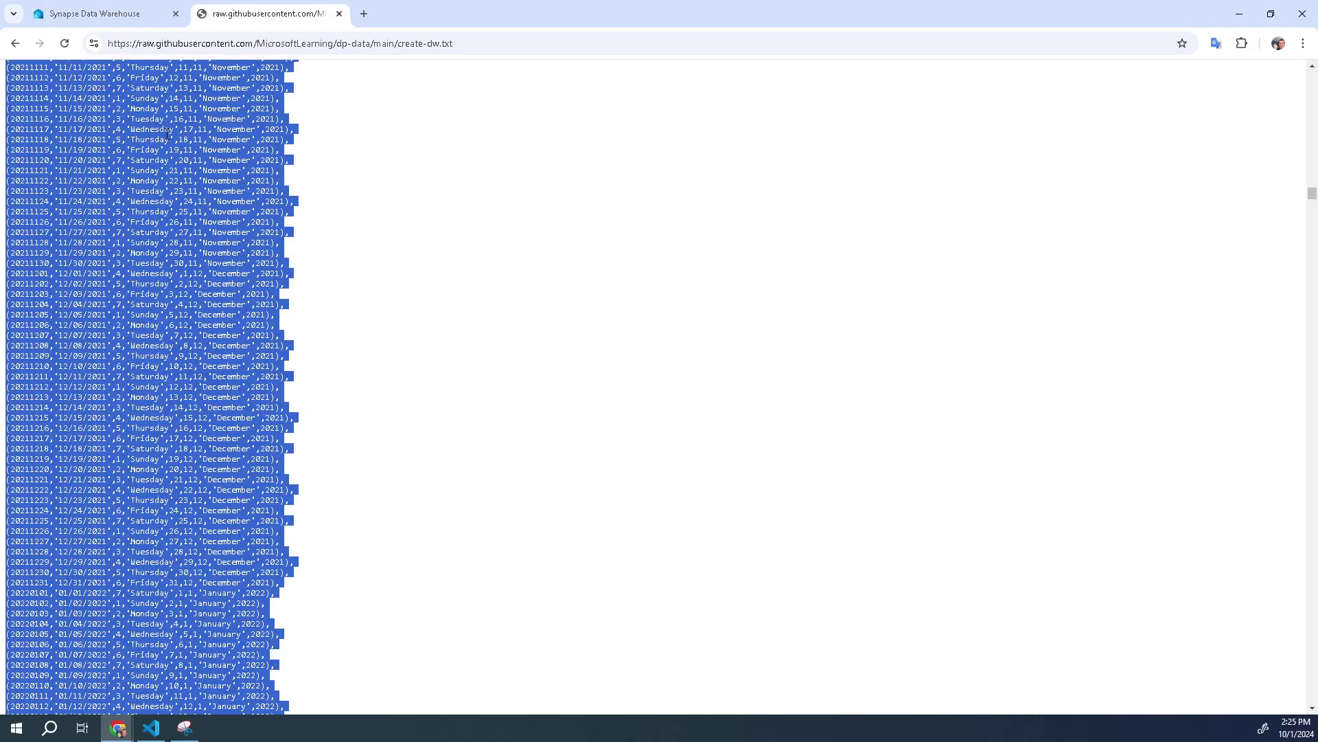
Step: Close SQL query 3 in warehouse1, paste the copied create-dw.txt script into a new SQL query and run it
click(105, 13)
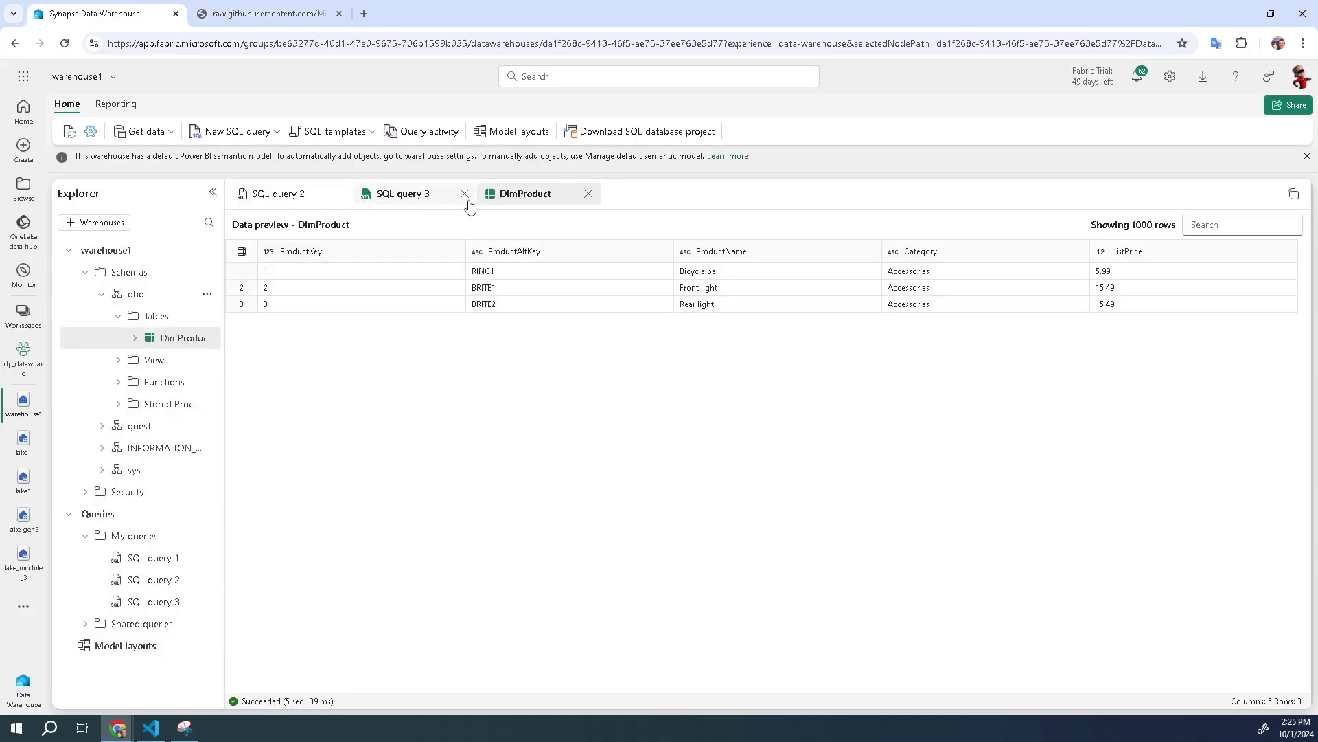
click(465, 195)
click(237, 131)
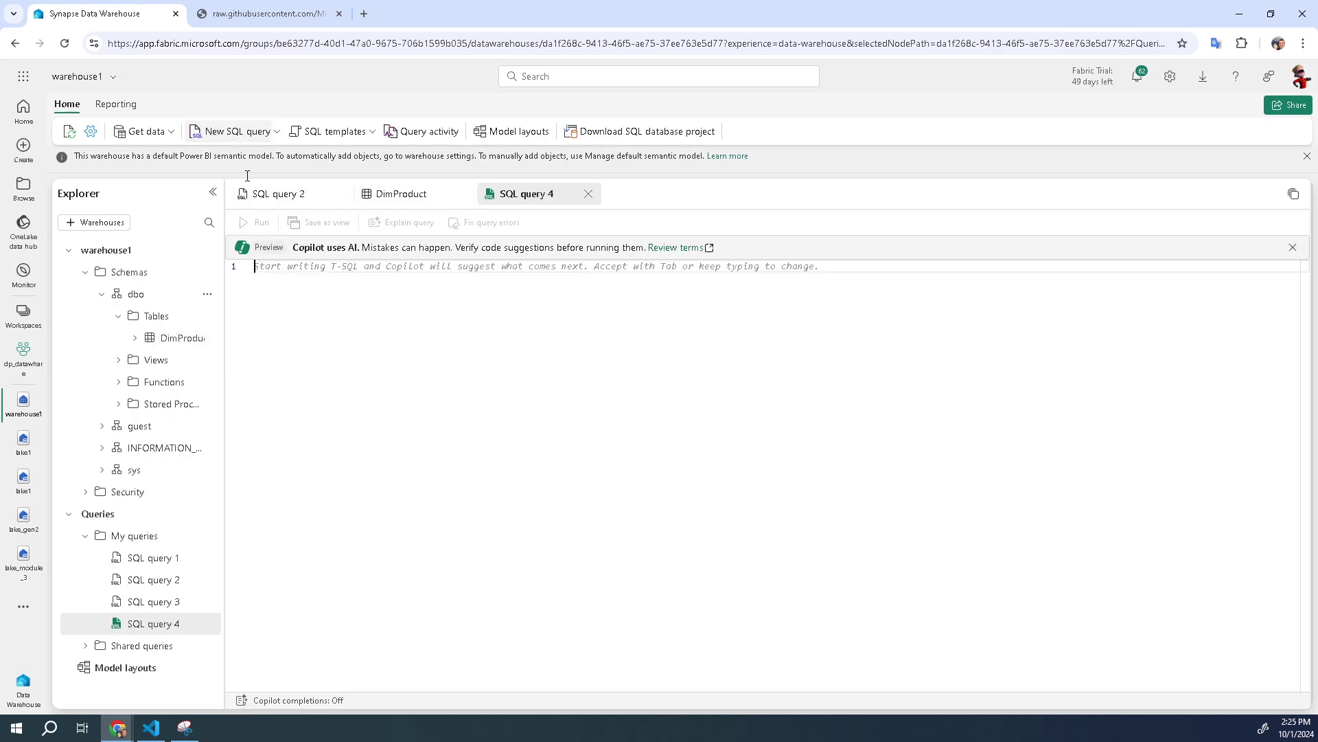
click(315, 271)
key(ctrl+v)
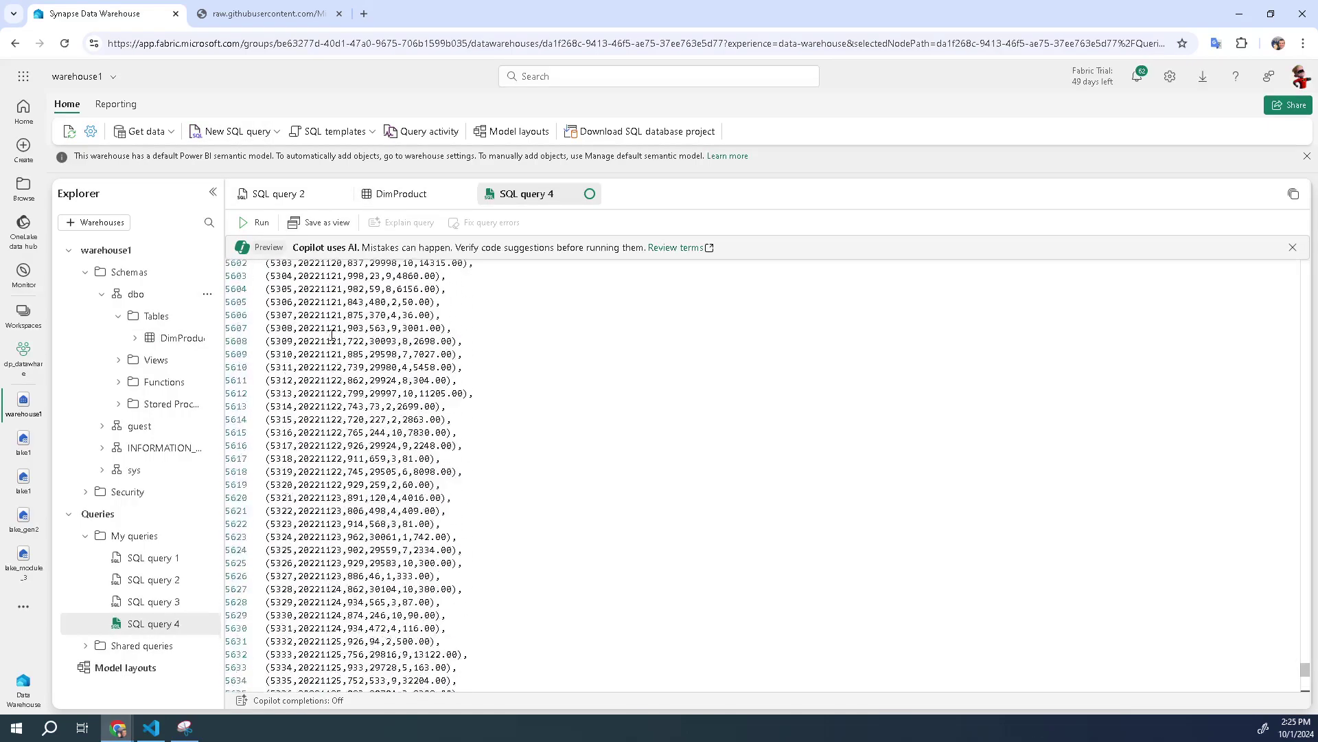
key(ctrl+Home)
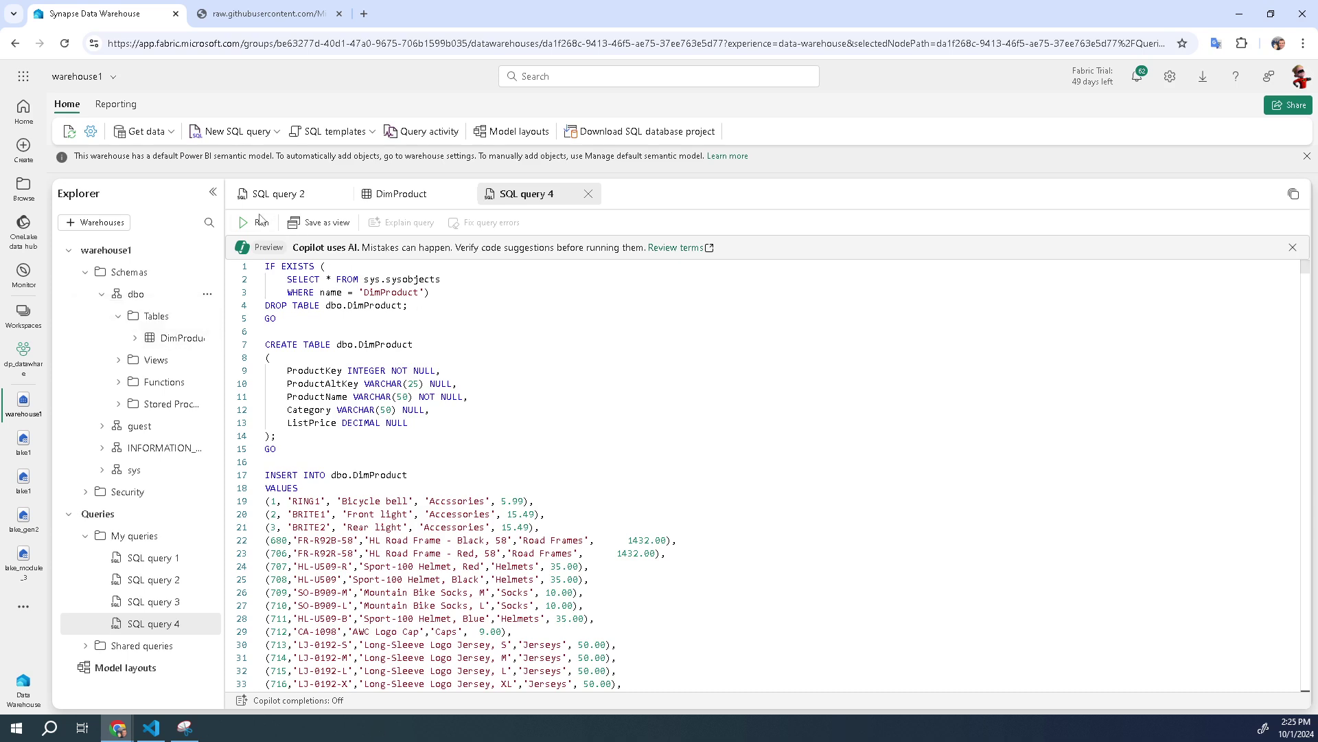
click(260, 220)
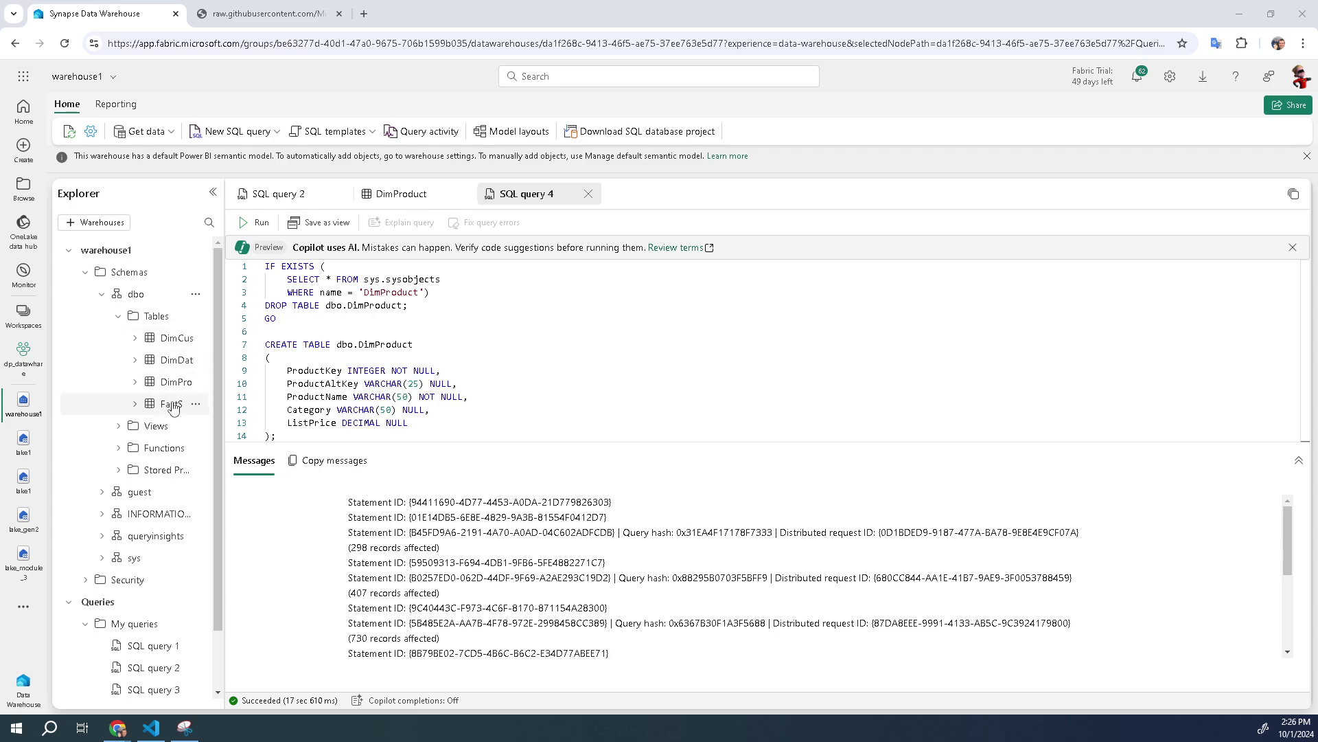
Step: Preview the data of the DimCustomer, DimDate, DimProduct and FactSalesOrder tables in the dbo schema
click(171, 337)
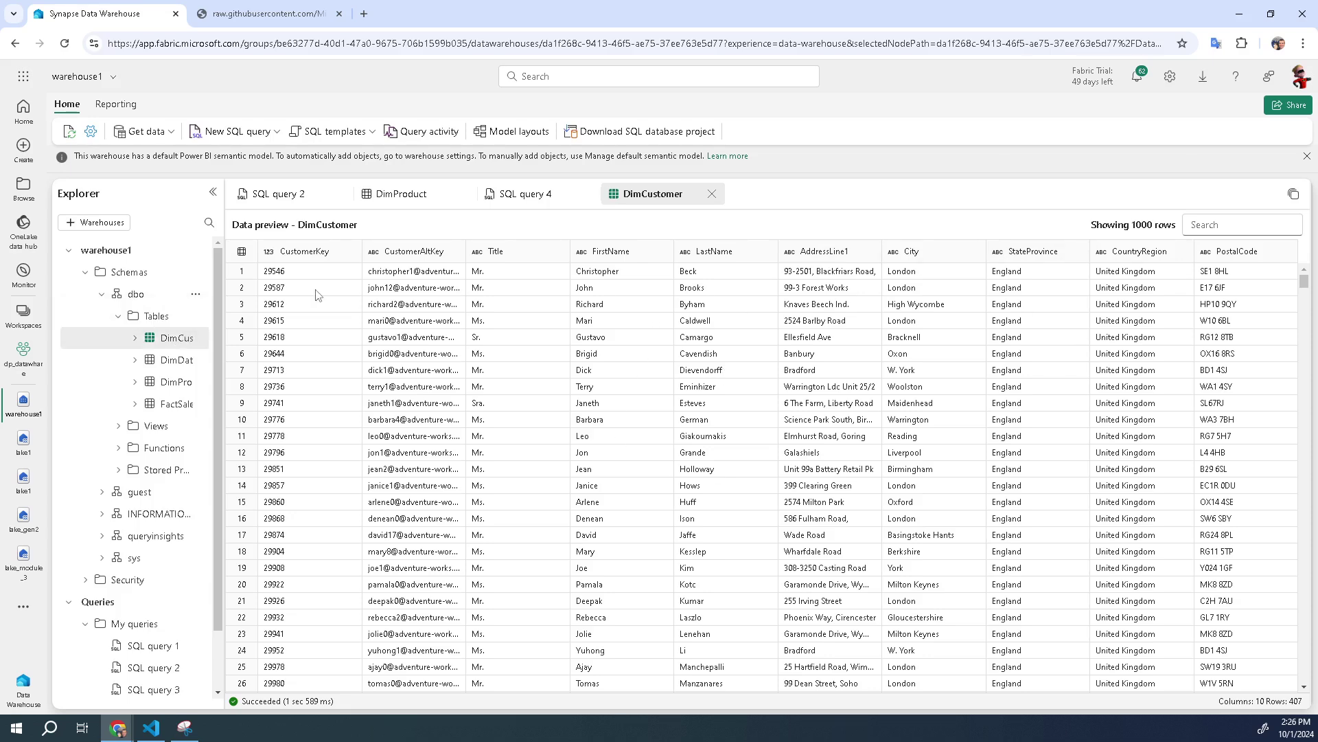
click(155, 364)
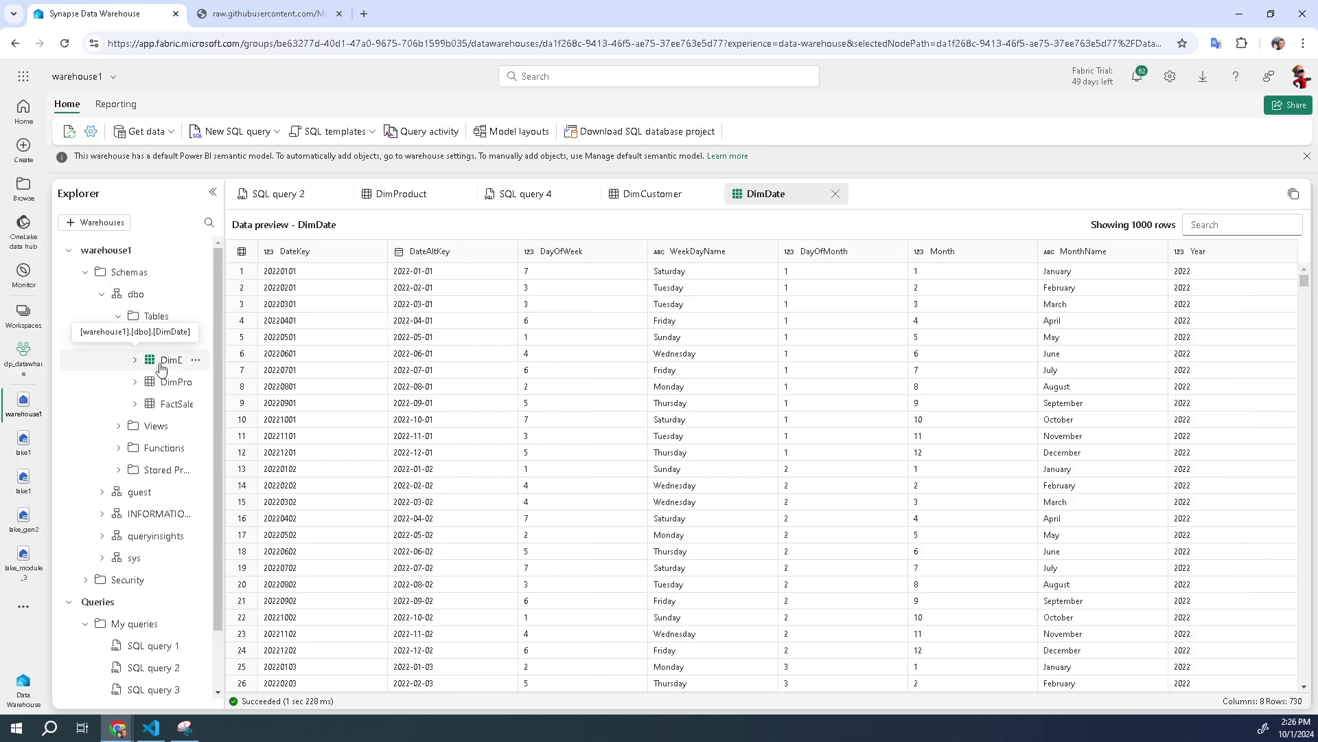
click(170, 383)
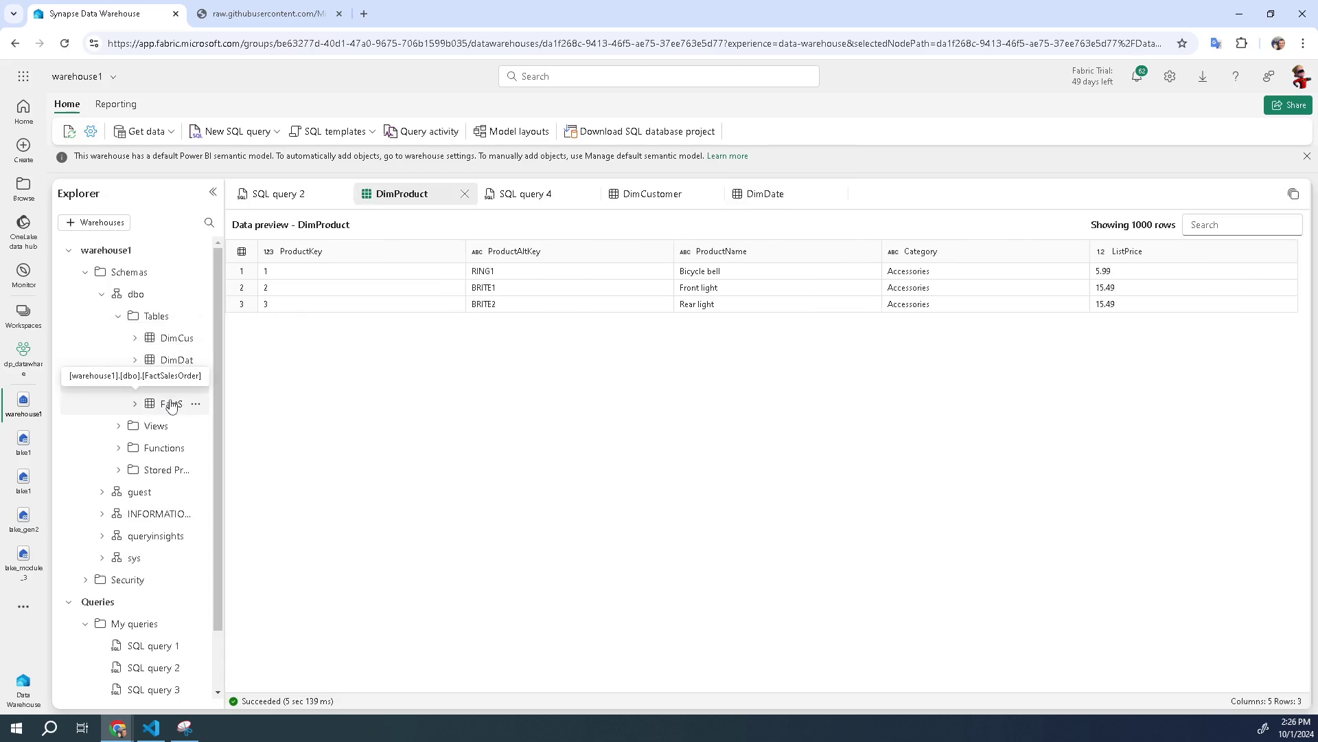
click(171, 404)
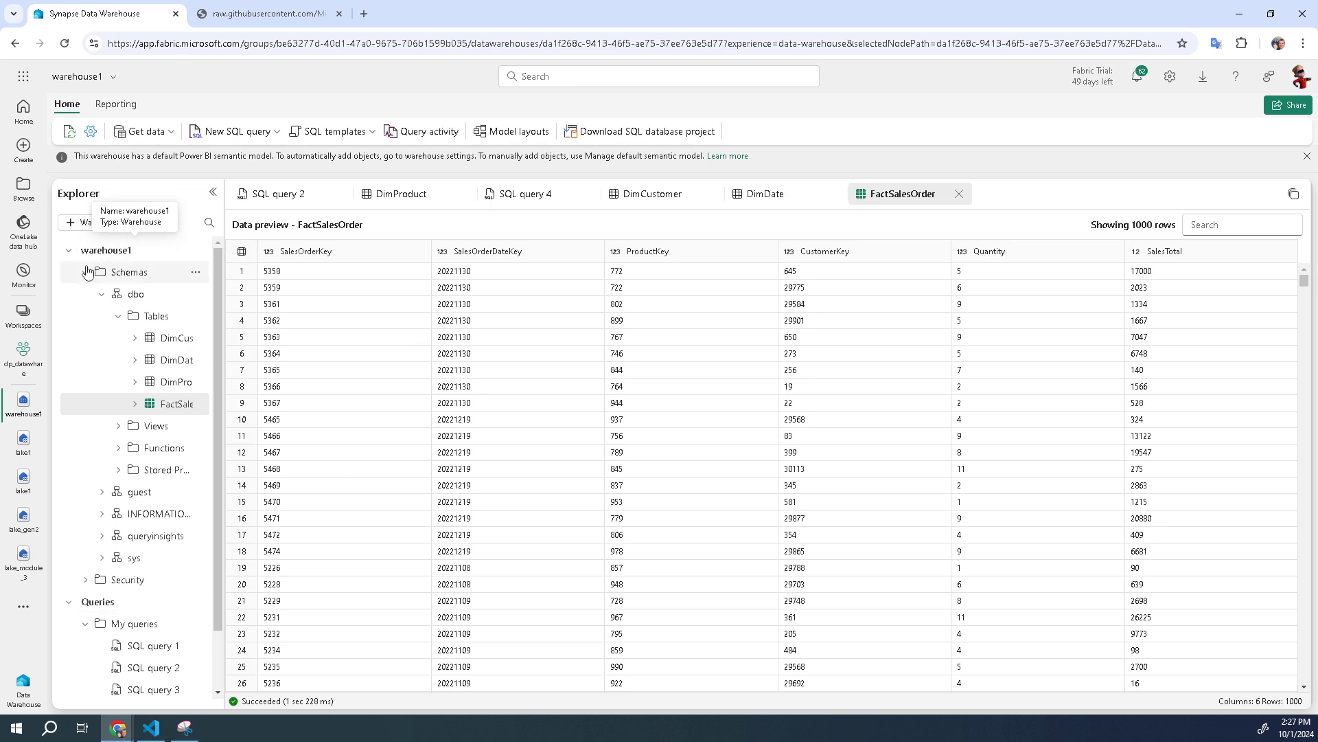
Step: Collapse the Schemas folder, open the warehouse's model layouts and place the FactSalesOrder table beneath DimCustomer
click(81, 272)
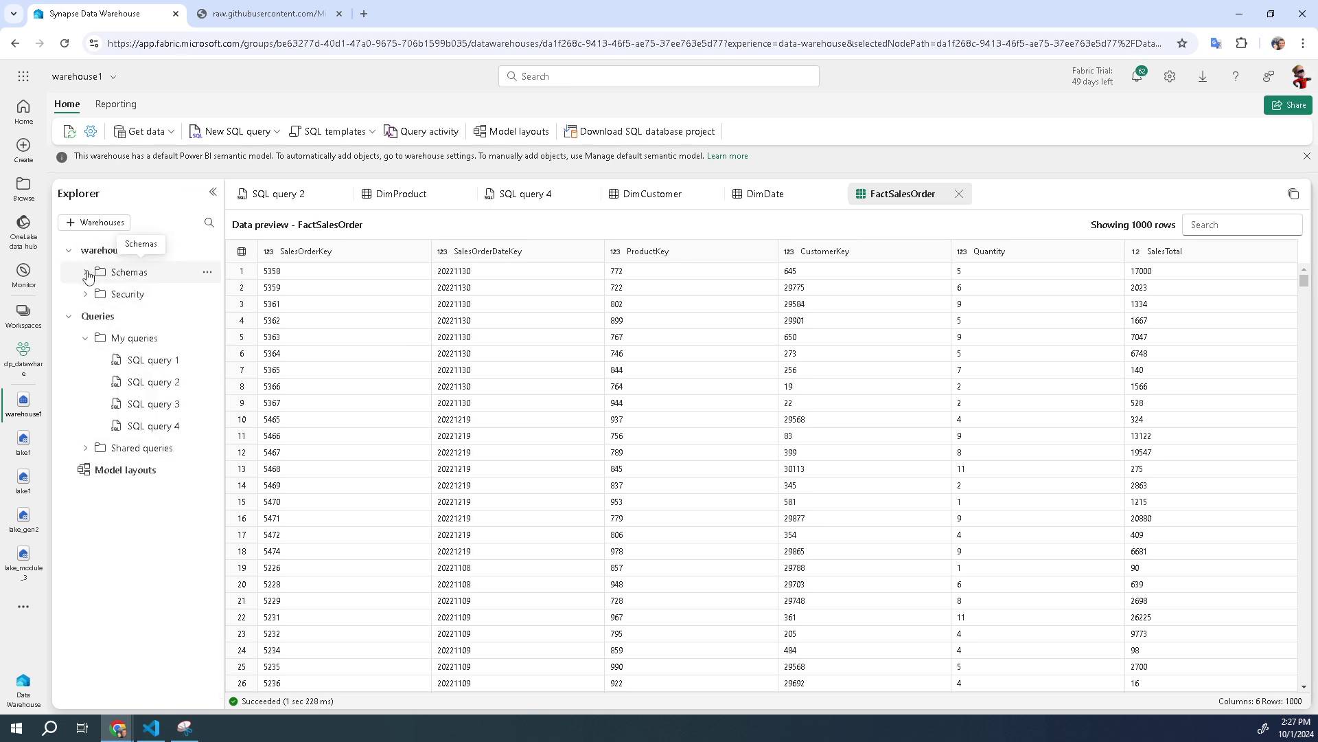
click(68, 251)
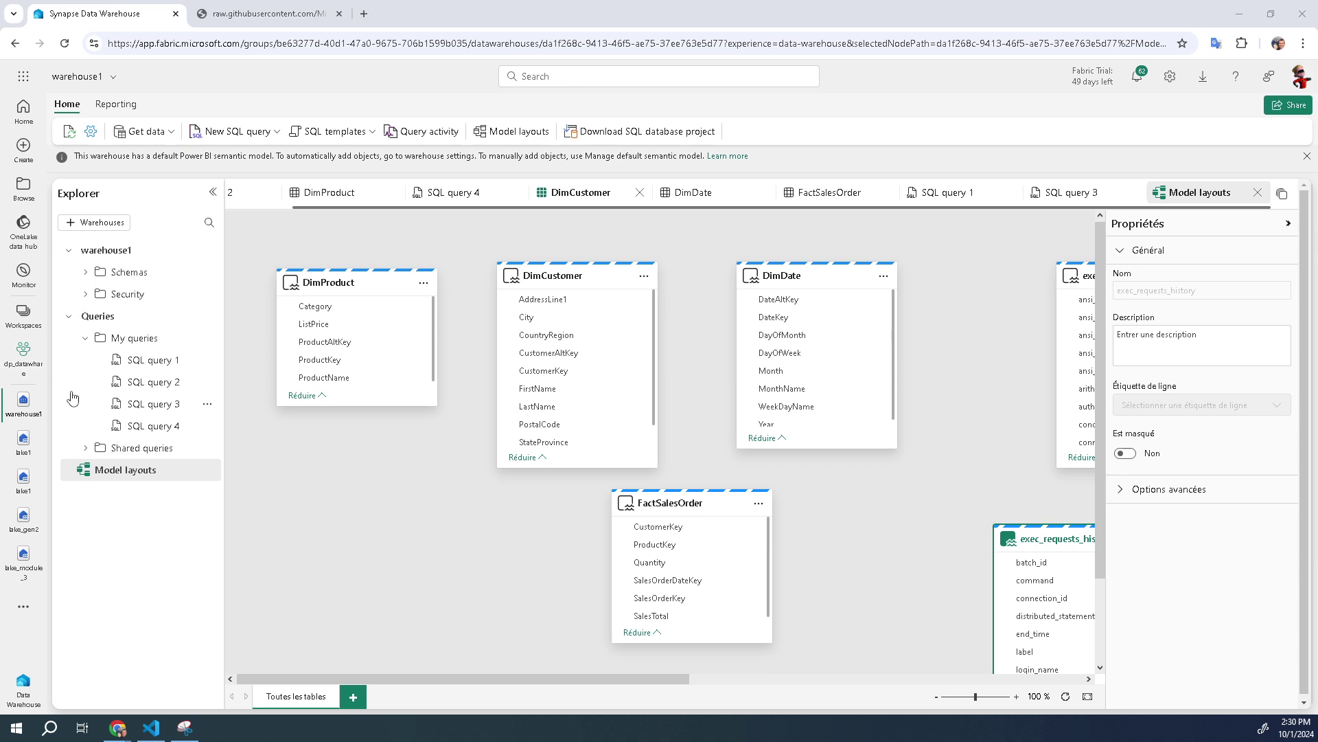
mouse_move(665, 497)
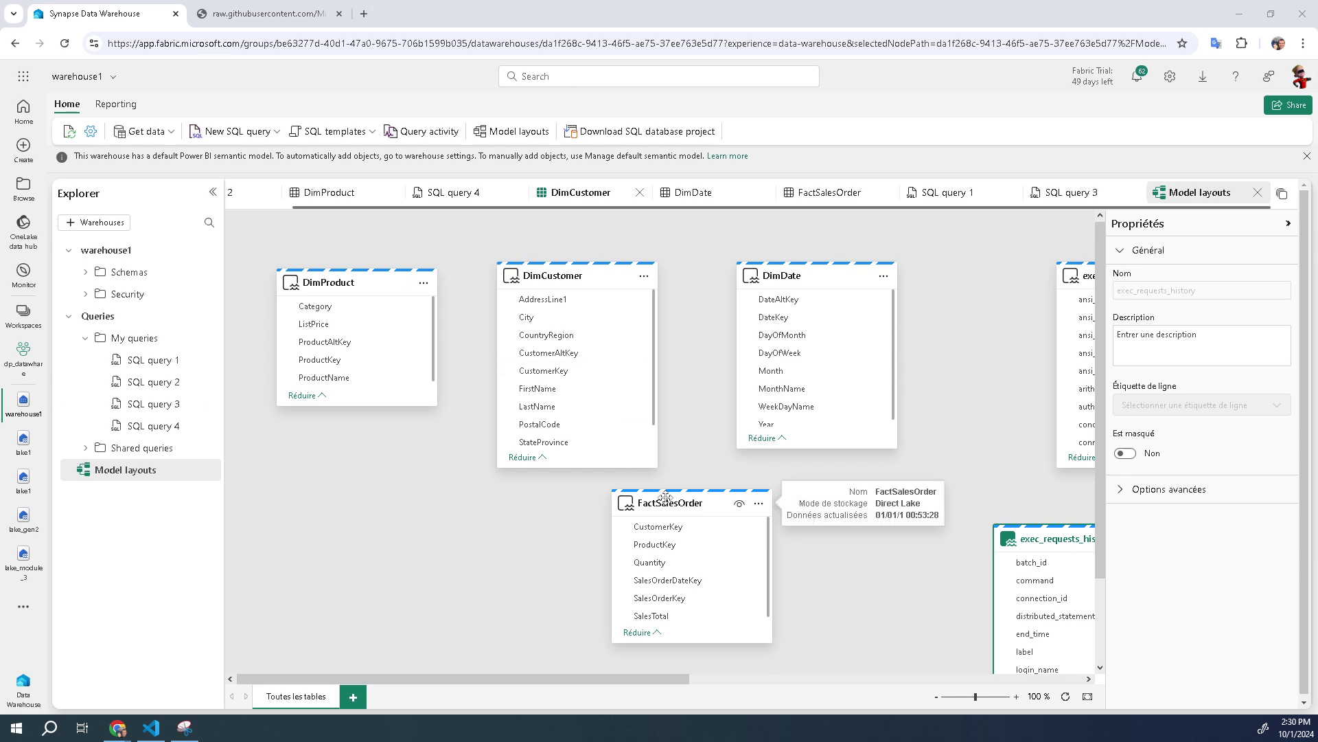
drag(665, 496, 564, 505)
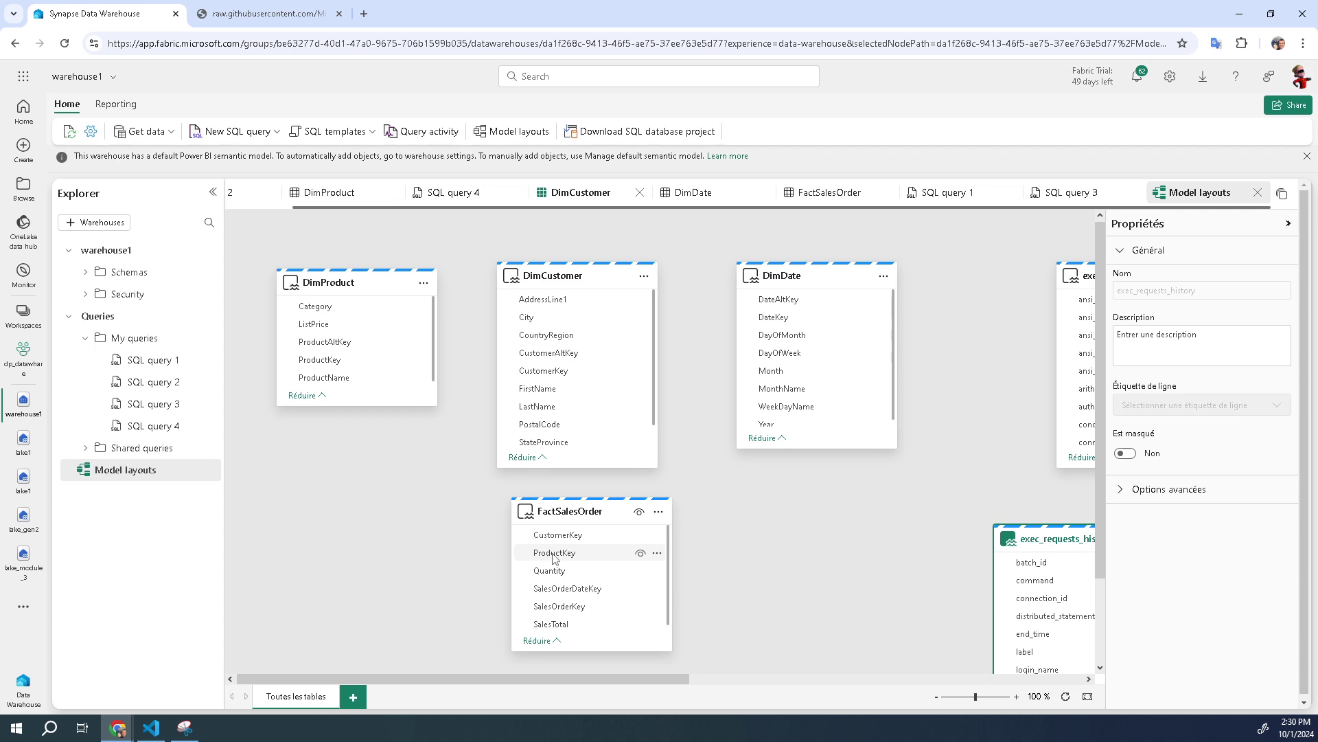
Step: Relate FactSalesOrder ProductKey to DimProduct ProductKey as an active many-to-one (*:1) relationship with single cross-filter direction
drag(558, 554, 335, 363)
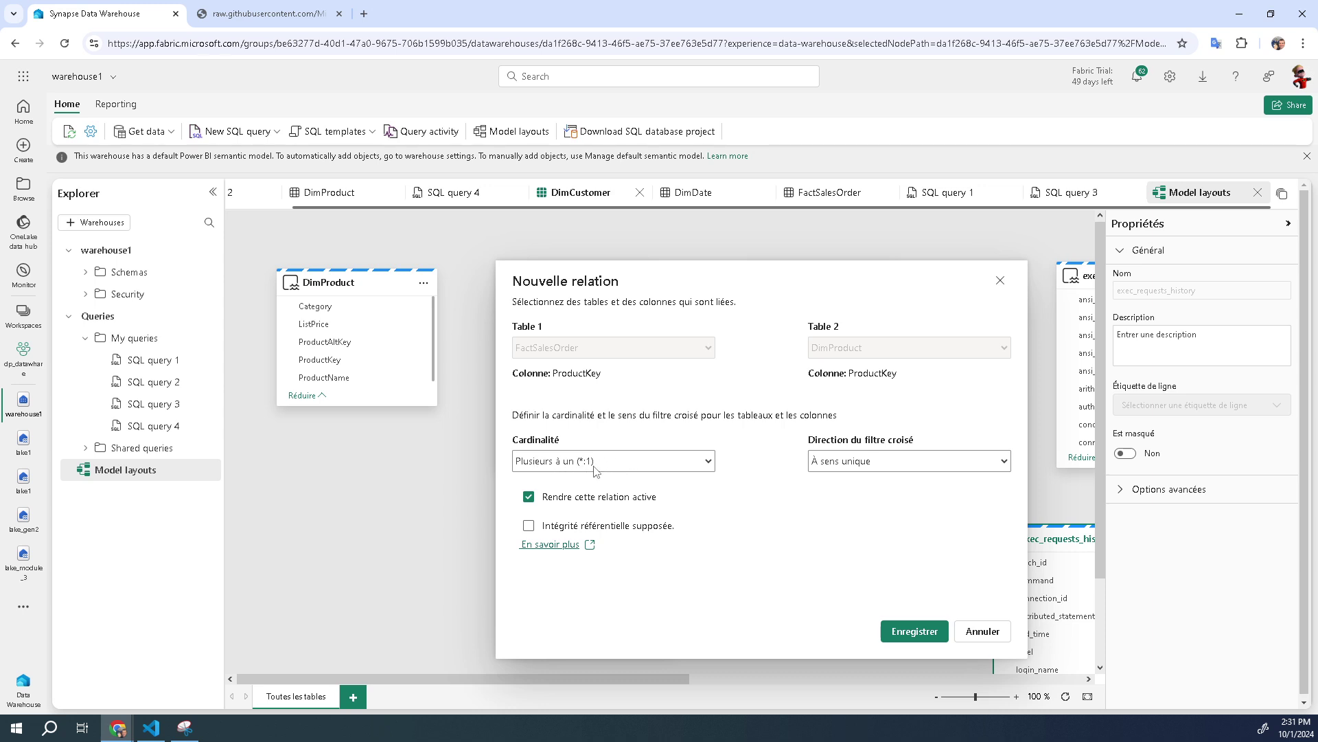
click(569, 465)
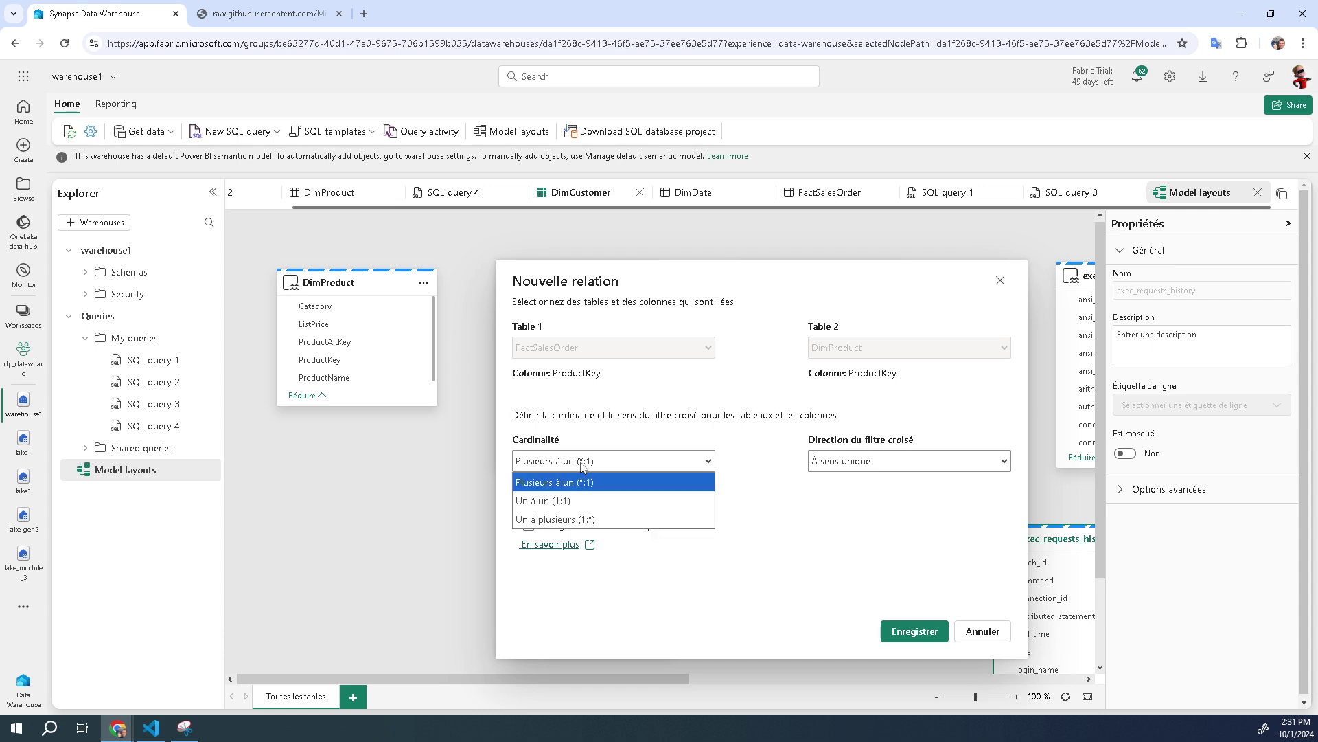
click(576, 485)
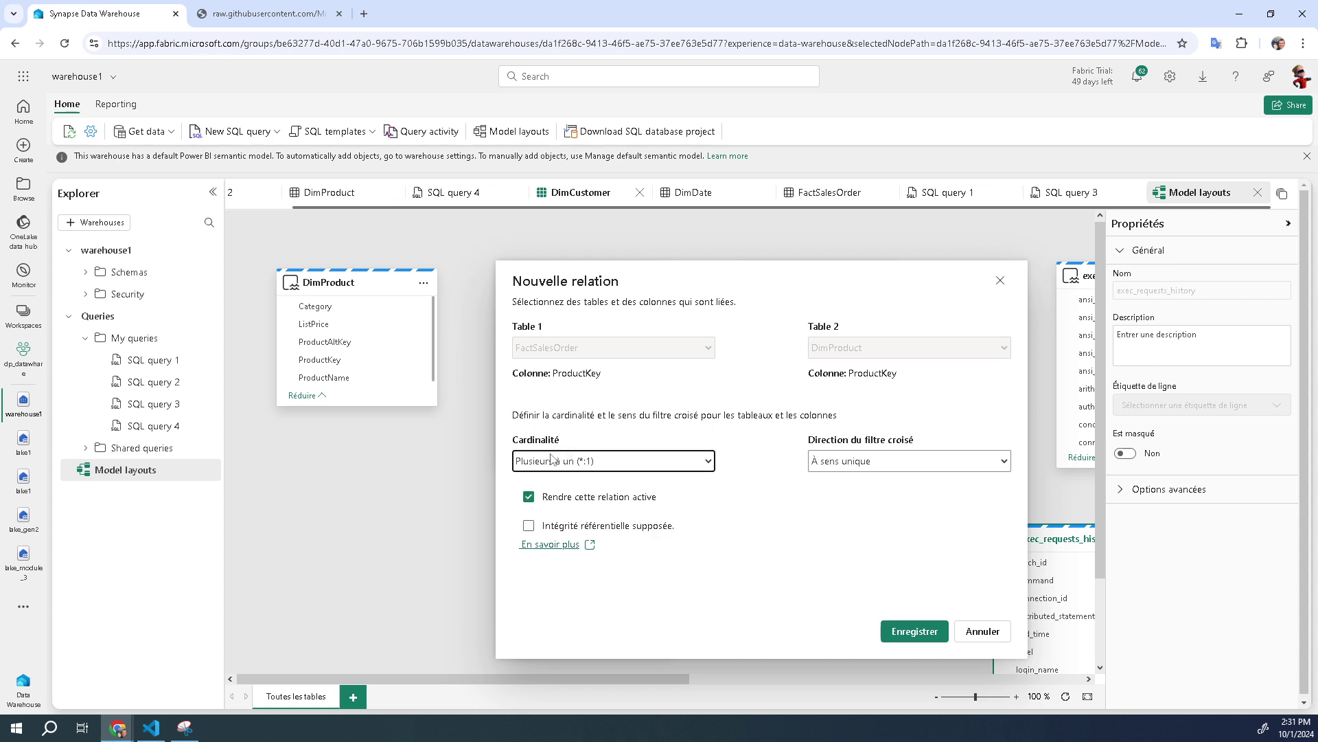
click(863, 464)
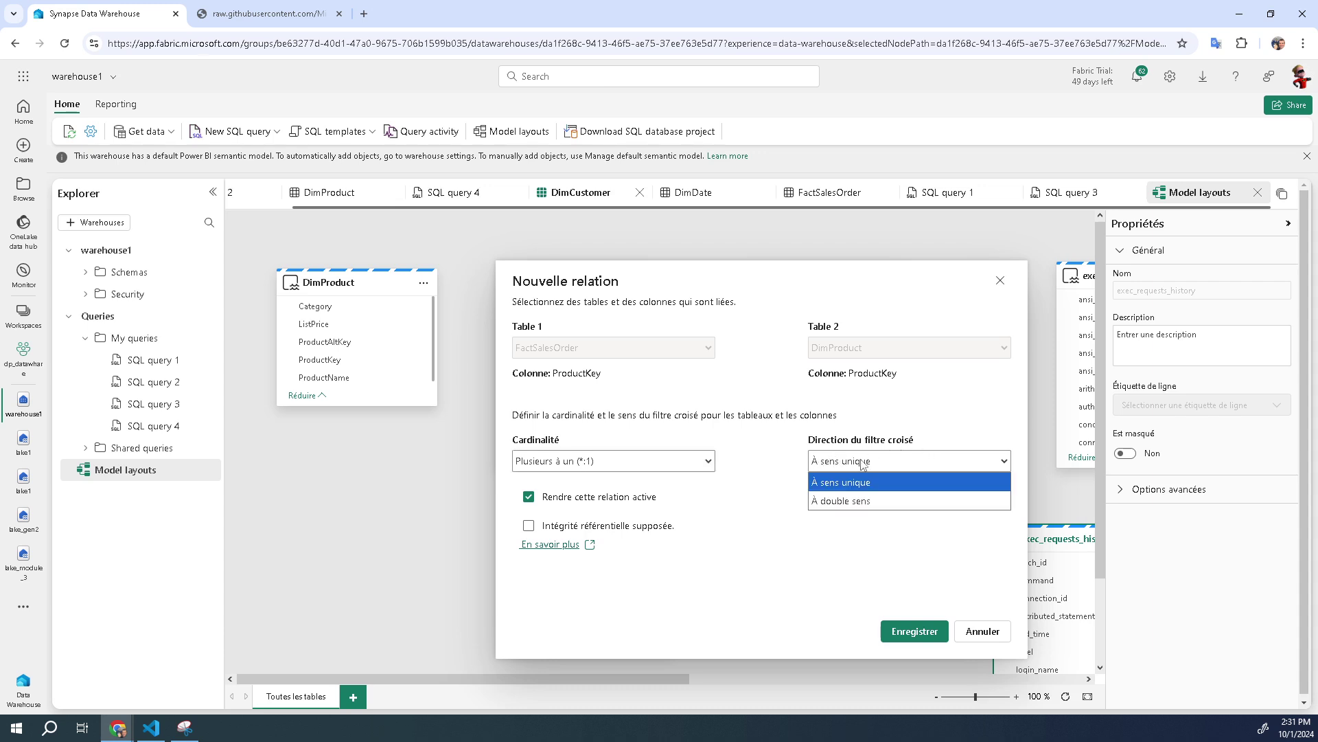
click(845, 481)
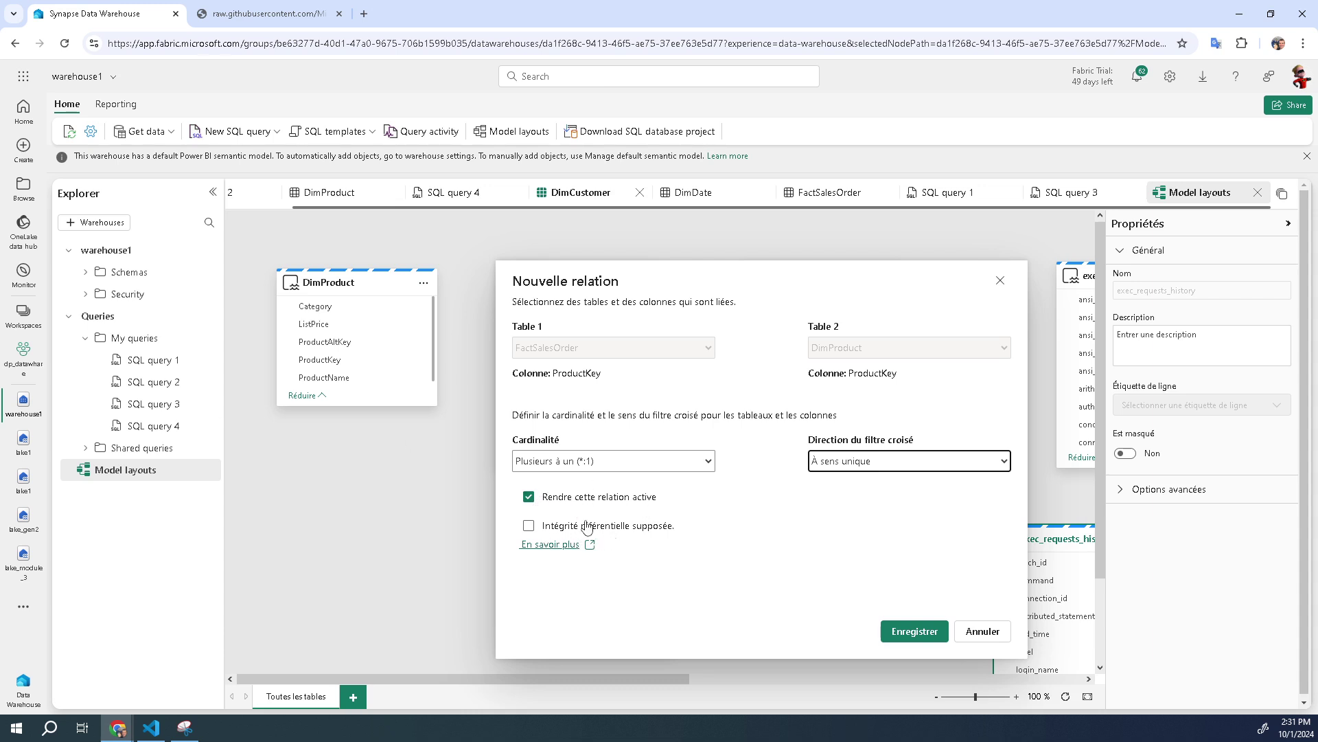
click(914, 631)
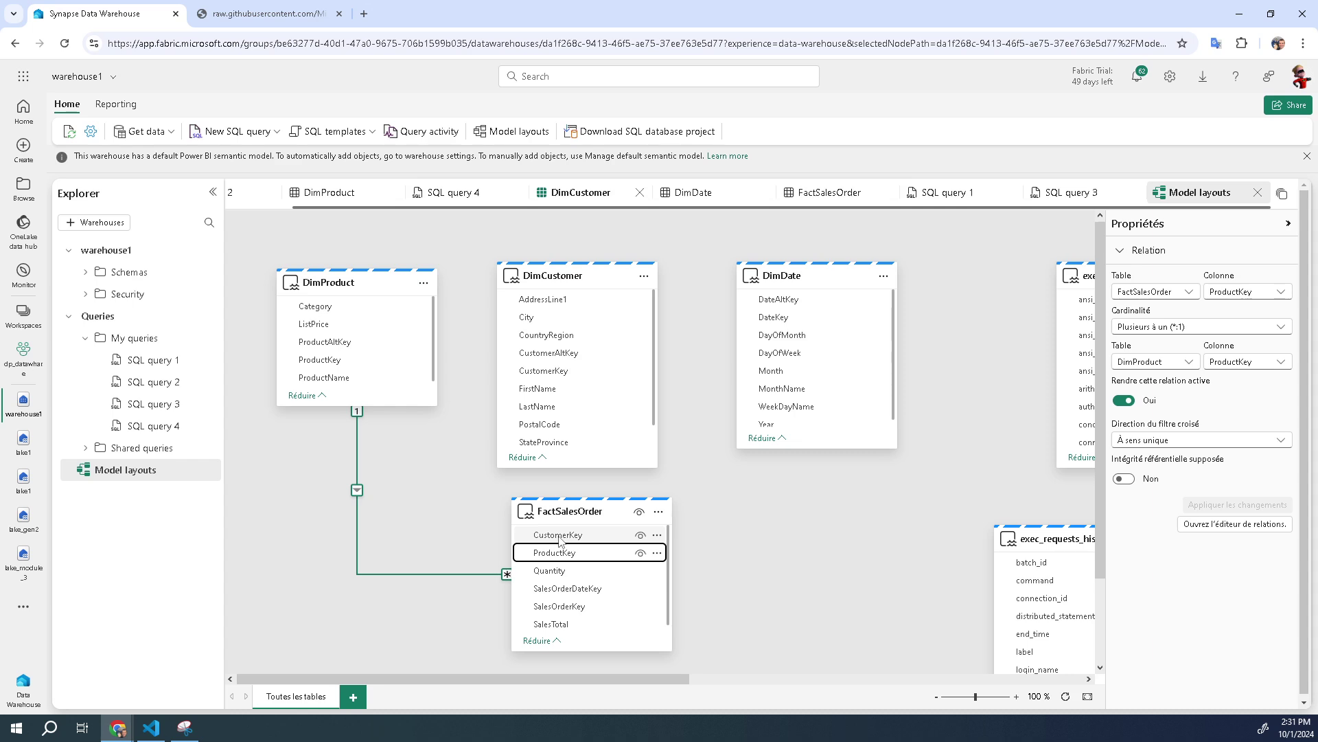
Step: Create active many-to-one relationships from FactSalesOrder CustomerKey to DimCustomer CustomerKey, and from SalesOrderDateKey to DimDate DateKey
drag(560, 540, 549, 378)
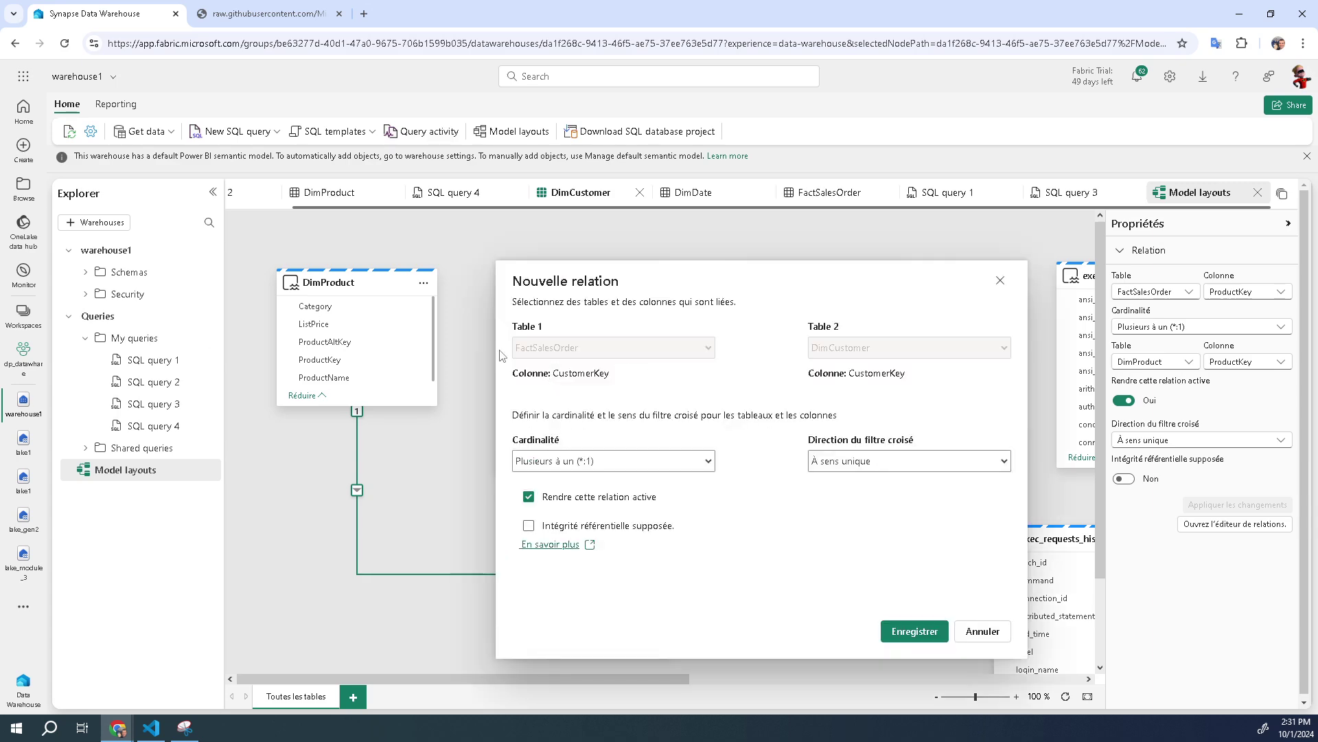
click(901, 631)
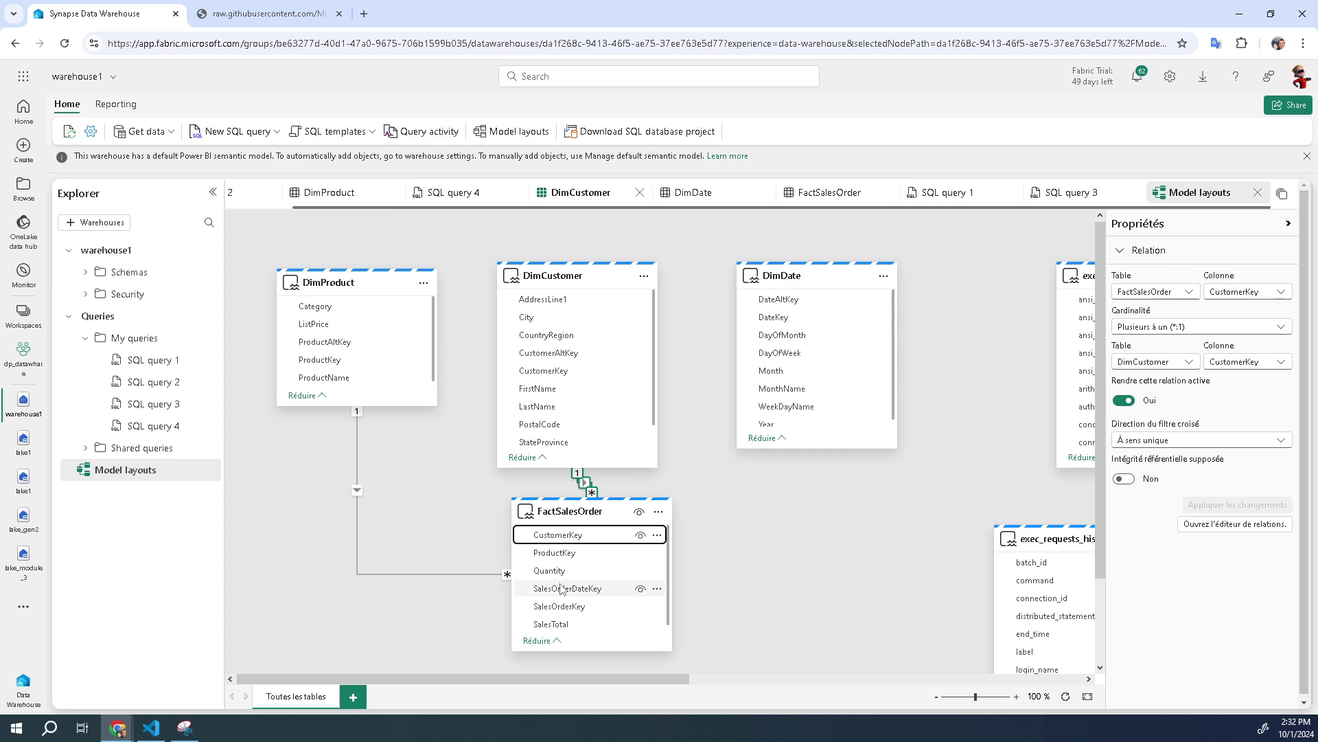
drag(561, 588, 789, 318)
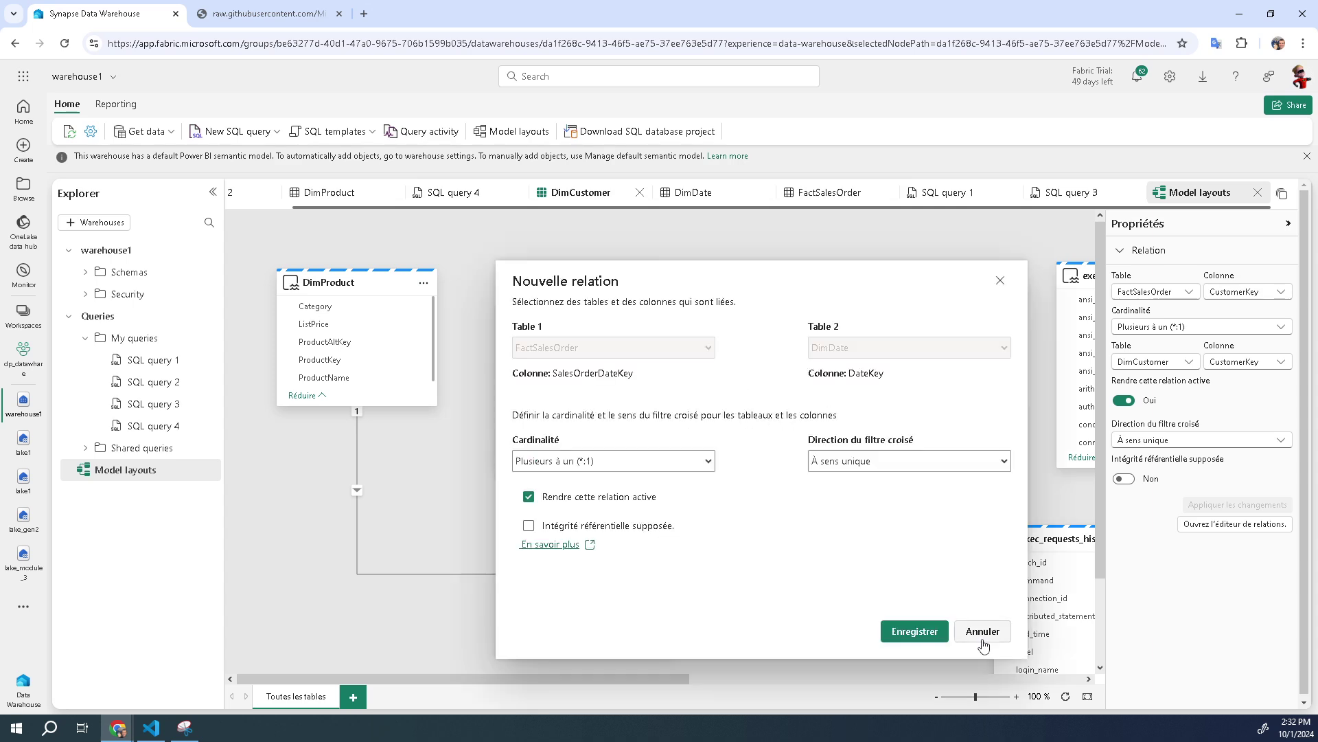
click(935, 636)
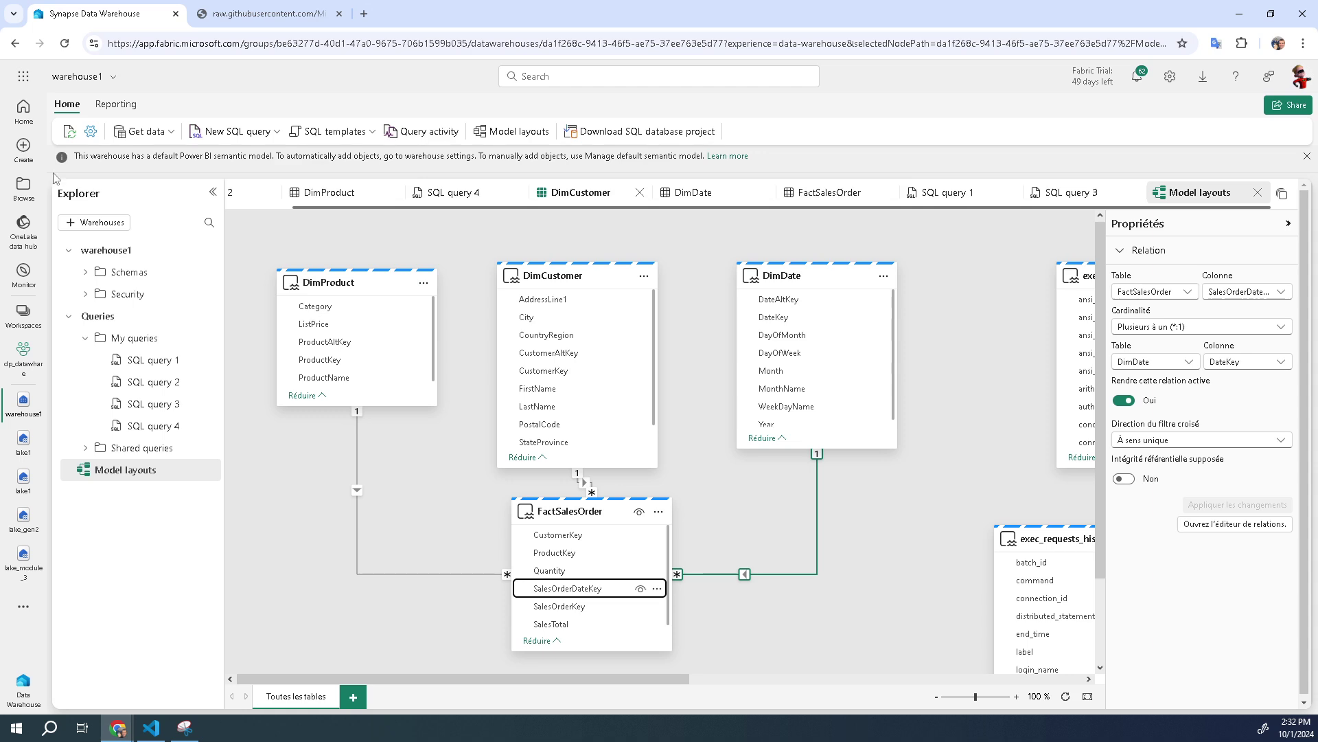
Step: In a new SQL query, join FactSalesOrder with DimDate and run a SUM of SalesTotal as SalesRevenue, grouped and ordered by year and month
click(243, 138)
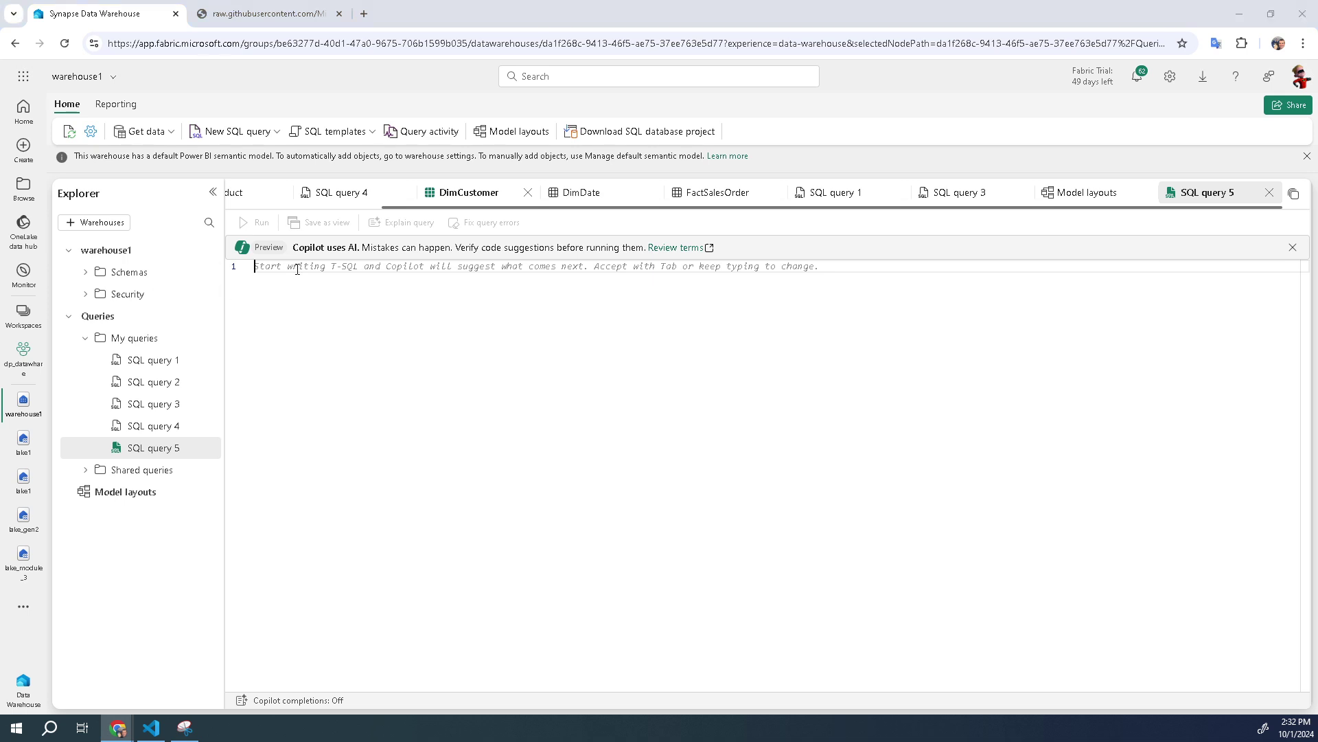
click(297, 268)
text(SELECT  d.[Year] AS CalendarYear,         d.[Month] AS MonthOfYear,         d.MonthName AS MonthName,        SUM(so.SalesTotal) AS SalesRevenue FROM FactSalesOrder AS so JOIN DimDate AS d ON so.SalesOrderDateKey = d.DateKey GROUP BY d.[Year], d.[Month], d.MonthName ORDER BY CalendarYear, MonthOfYear;)
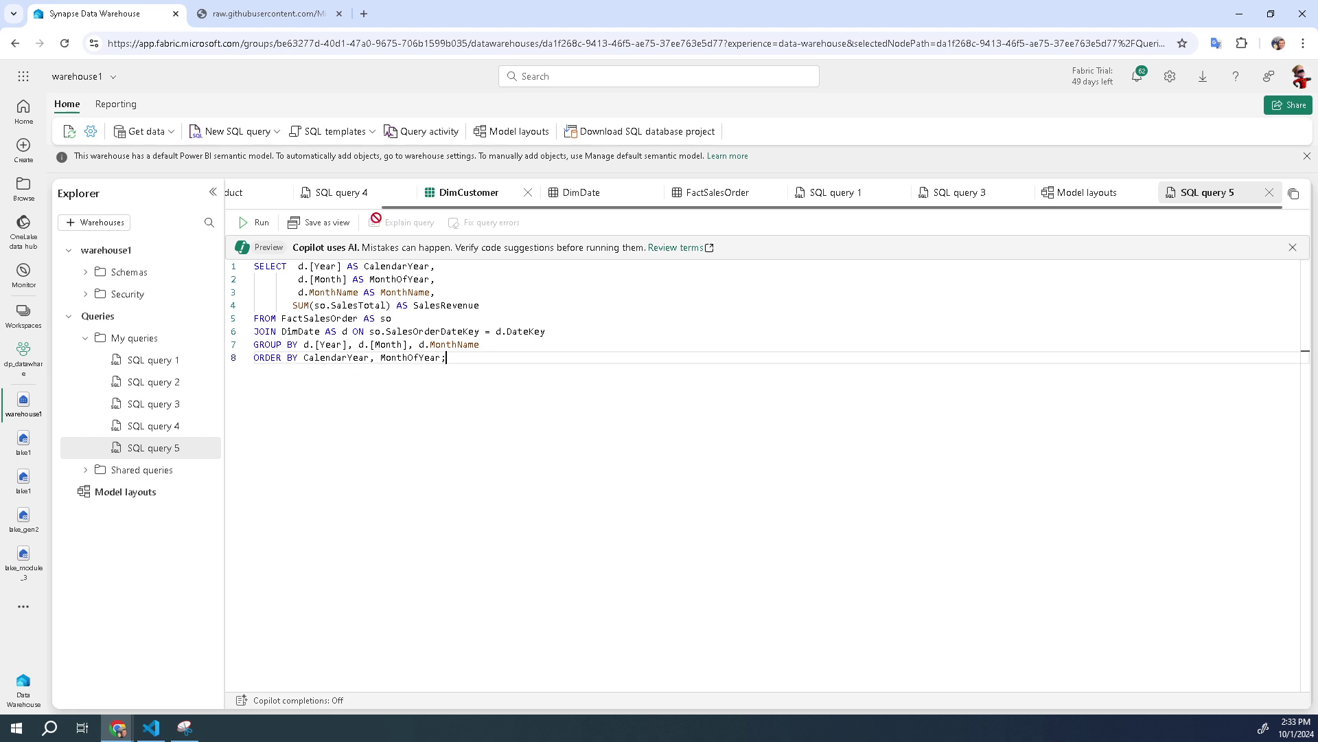
click(260, 222)
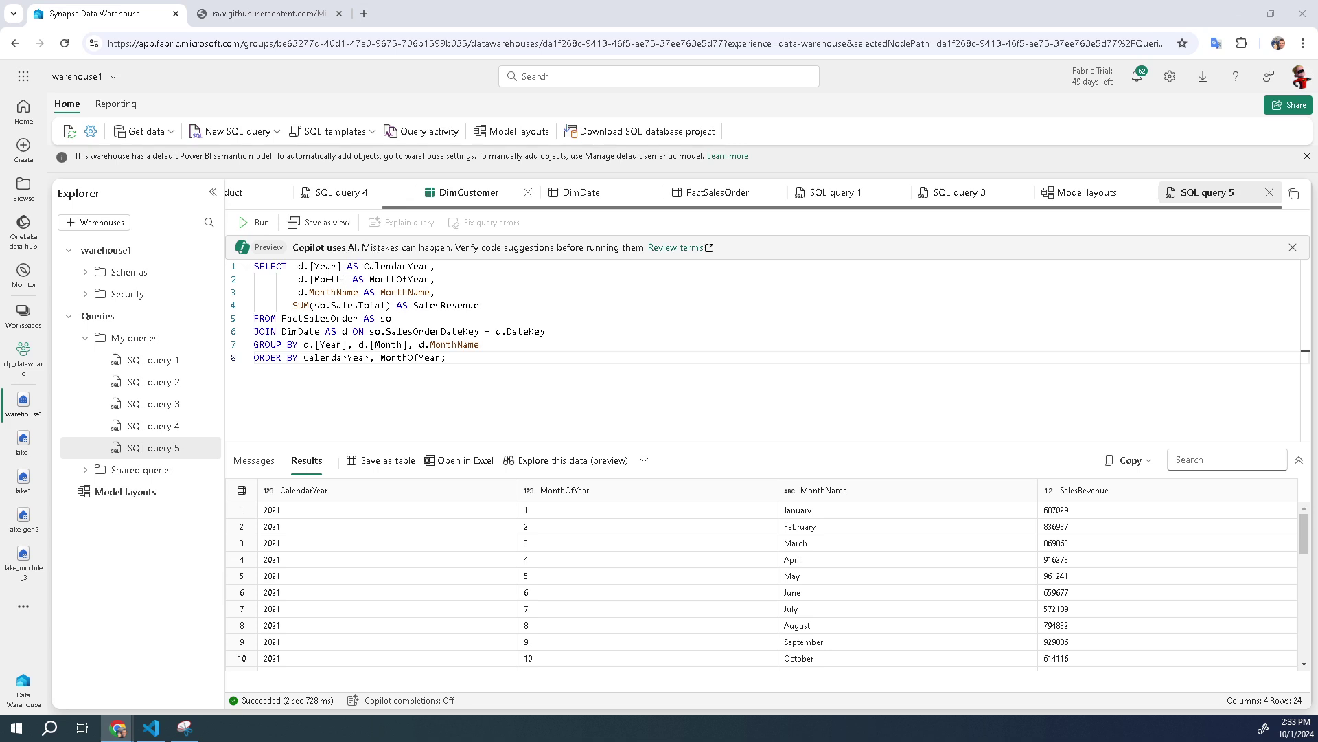
Step: Replace the query with one that also joins DimCustomer and groups sales revenue by CountryRegion as SalesRegion, and run it
click(328, 274)
key(ctrl+a)
text(SELECT  d.[Year] AS CalendarYear,        d.[Month] AS MonthOfYear,        d.MonthName AS MonthName,        c.CountryRegion AS SalesRegion,       SUM(so.SalesTotal) AS SalesRevenue FROM FactSalesOrder AS so JOIN DimDate AS d ON so.SalesOrderDateKey = d.DateKey JOIN DimCustomer AS c ON so.CustomerKey = c.CustomerKey GROUP BY d.[Year], d.[Month], d.MonthName, c.CountryRegion ORDER BY CalendarYear, MonthOfYear, SalesRegion;)
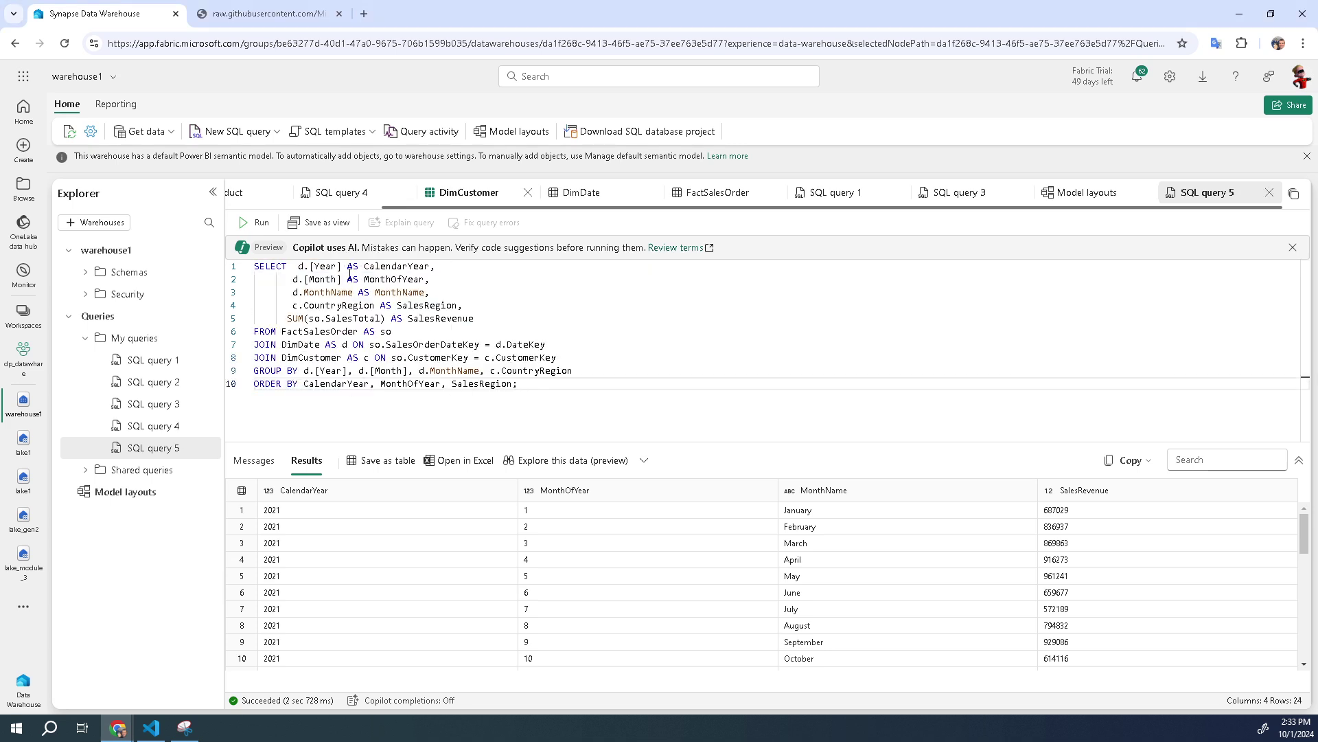
click(260, 221)
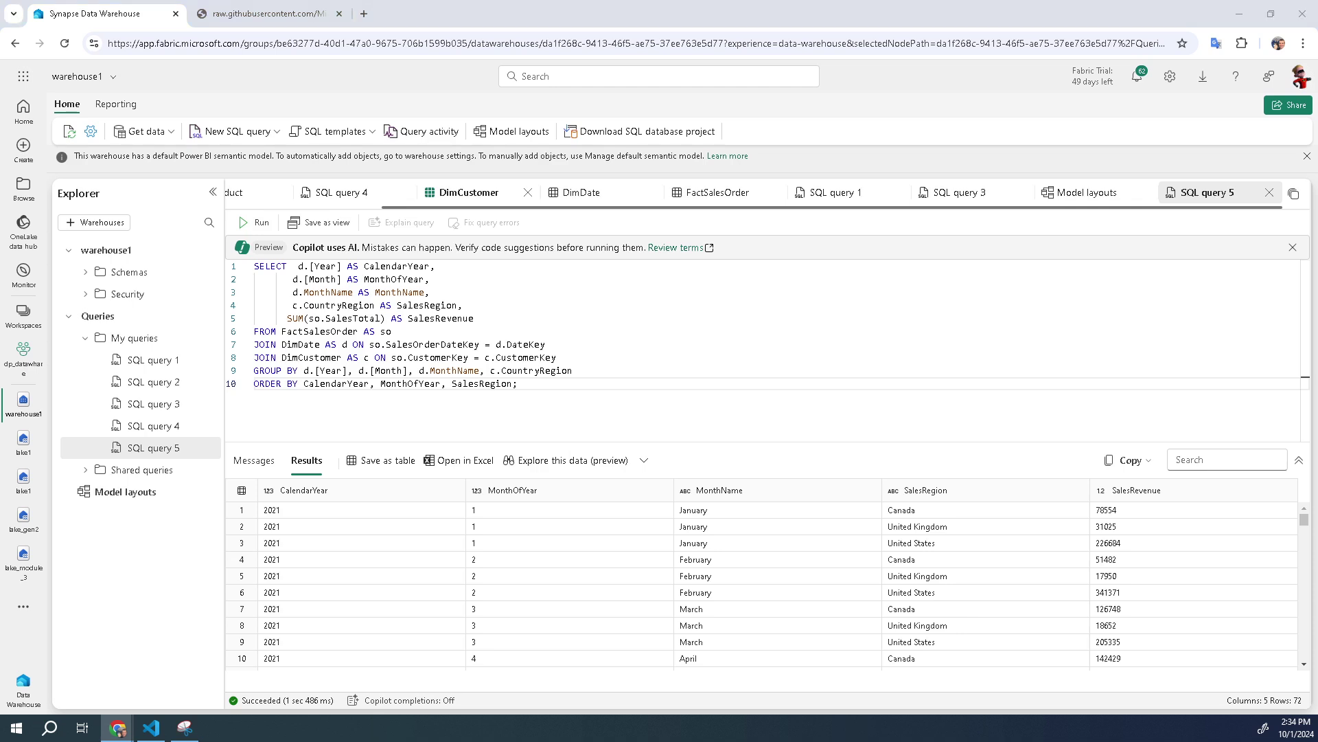
Step: Rewrite the query without ORDER BY as CREATE VIEW vSalesByRegion, run it and expand the dbo schema's Views folder
click(450, 305)
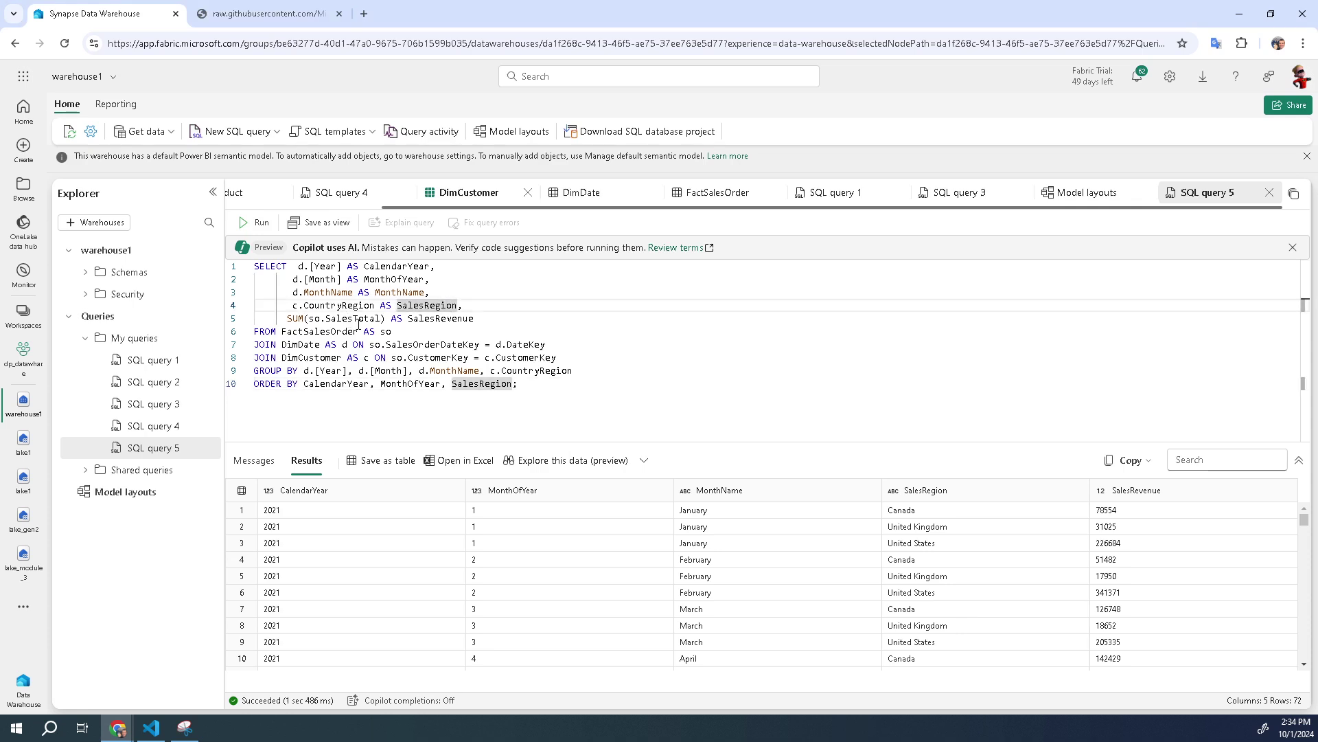
key(ctrl+a)
text(CREATE VIEW vSalesByRegion AS SELECT  d.[Year] AS CalendarYear,        d.[Month] AS MonthOfYear,        d.MonthName AS MonthName,        c.CountryRegion AS SalesRegion,       SUM(so.SalesTotal) AS SalesRevenue FROM FactSalesOrder AS so JOIN DimDate AS d ON so.SalesOrderDateKey = d.DateKey JOIN DimCustomer AS c ON so.CustomerKey = c.CustomerKey GROUP BY d.[Year], d.[Month], d.MonthName, c.CountryRegion;)
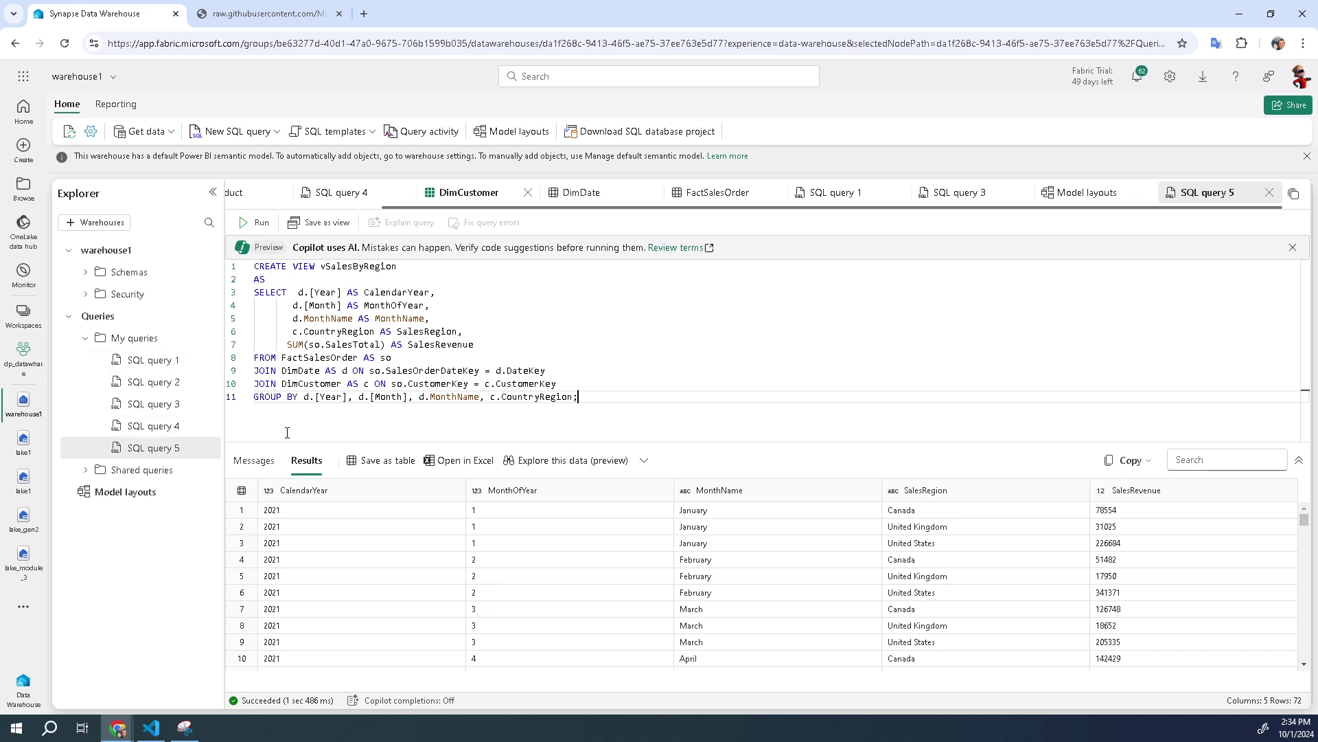
click(253, 222)
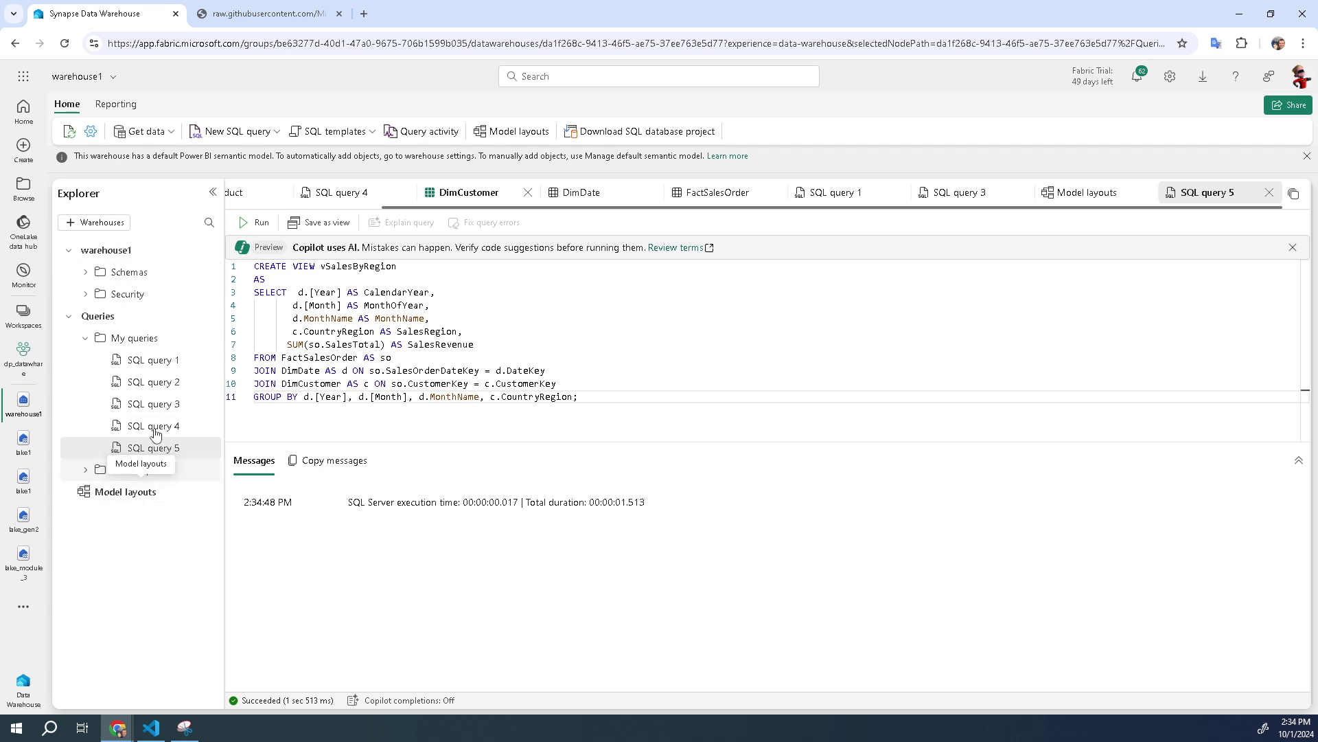
click(167, 273)
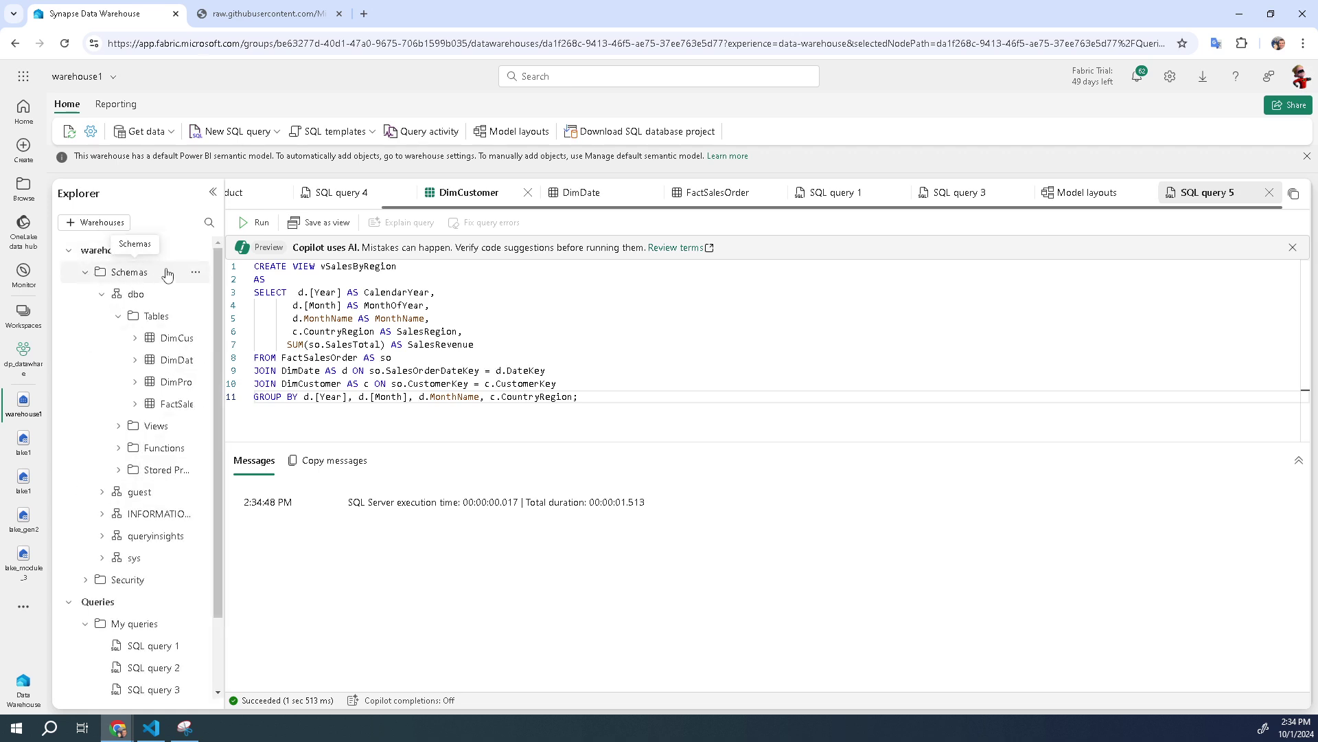
click(140, 426)
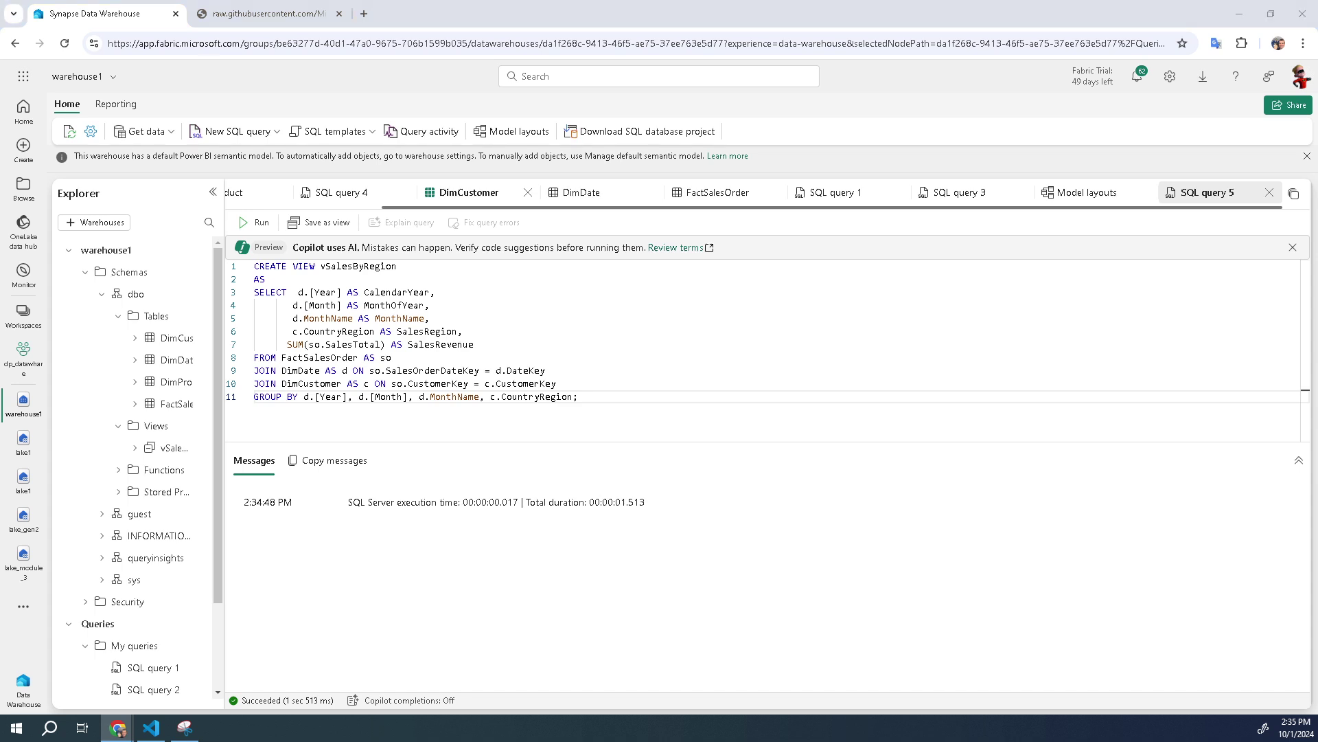
Step: Replace the code with a query selecting CalendarYear, MonthName, SalesRegion and SalesRevenue from vSalesByRegion, ordered by CalendarYear, MonthOfYear and SalesRegion, and run it
click(324, 319)
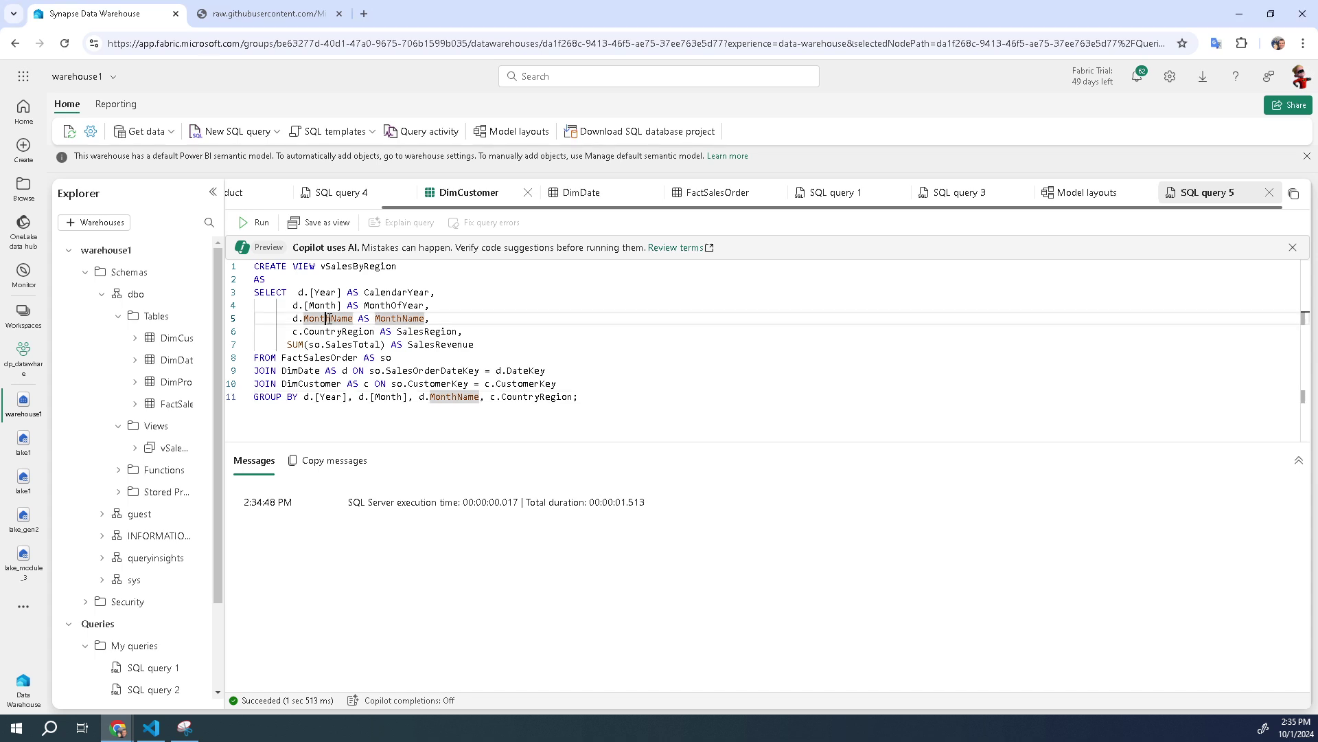
key(ctrl+a)
text(SELECT CalendarYear, MonthName, SalesRegion, SalesRevenue FROM vSalesByRegion ORDER BY CalendarYear, MonthOfYear, SalesRegion;)
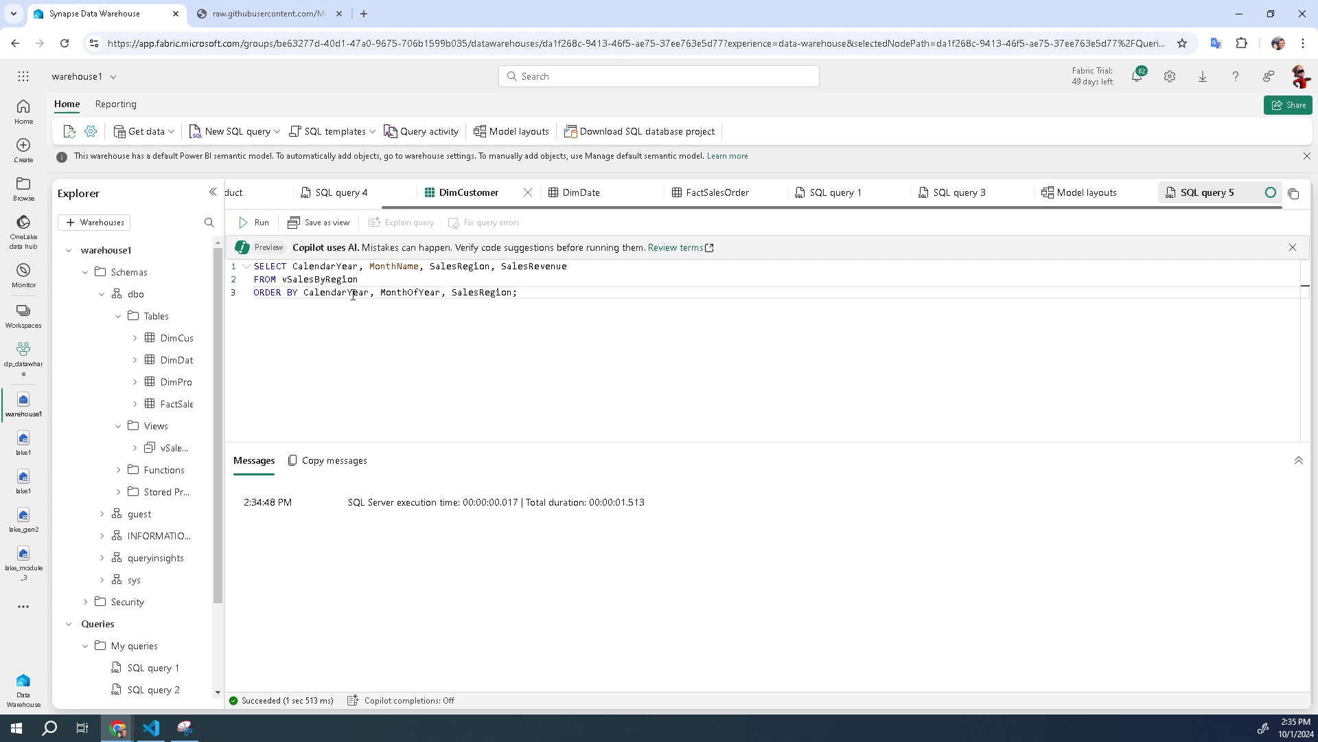
click(257, 222)
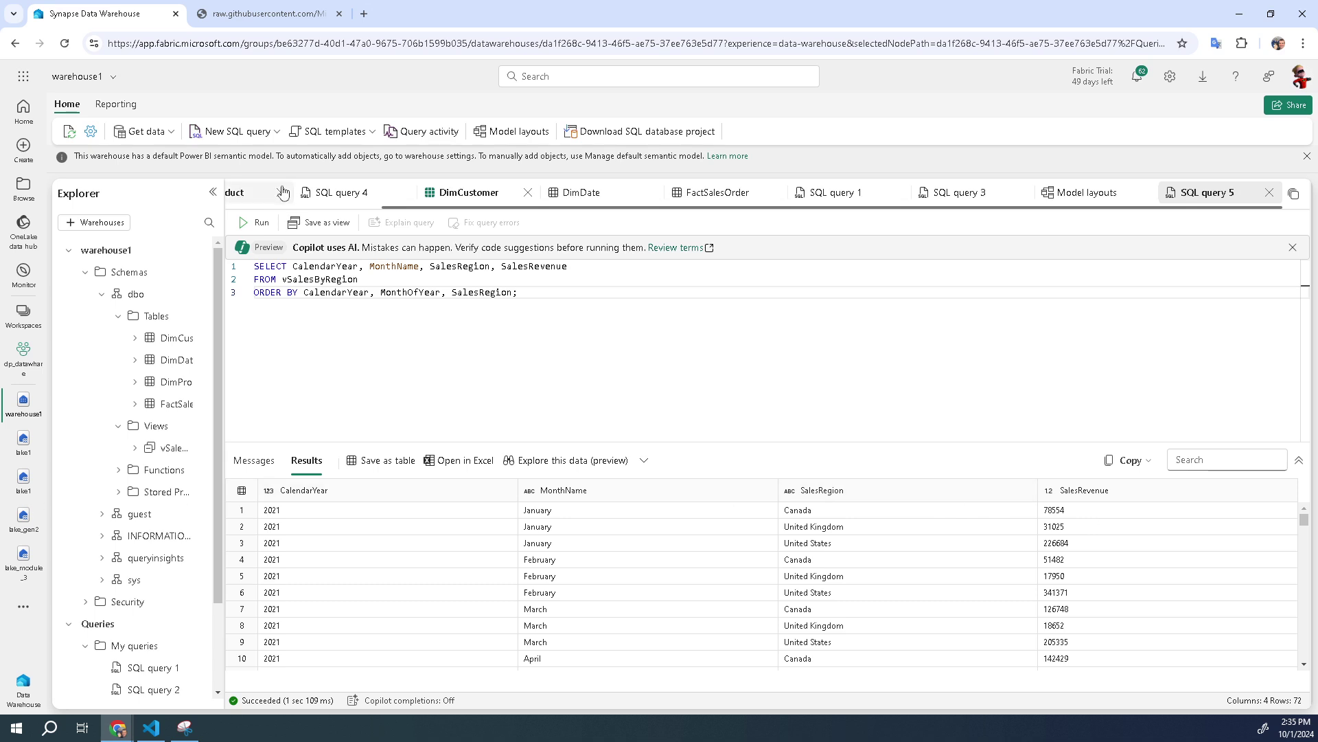
Step: Create a new visual query and try to place the FactSalesOrder table on its canvas
click(277, 132)
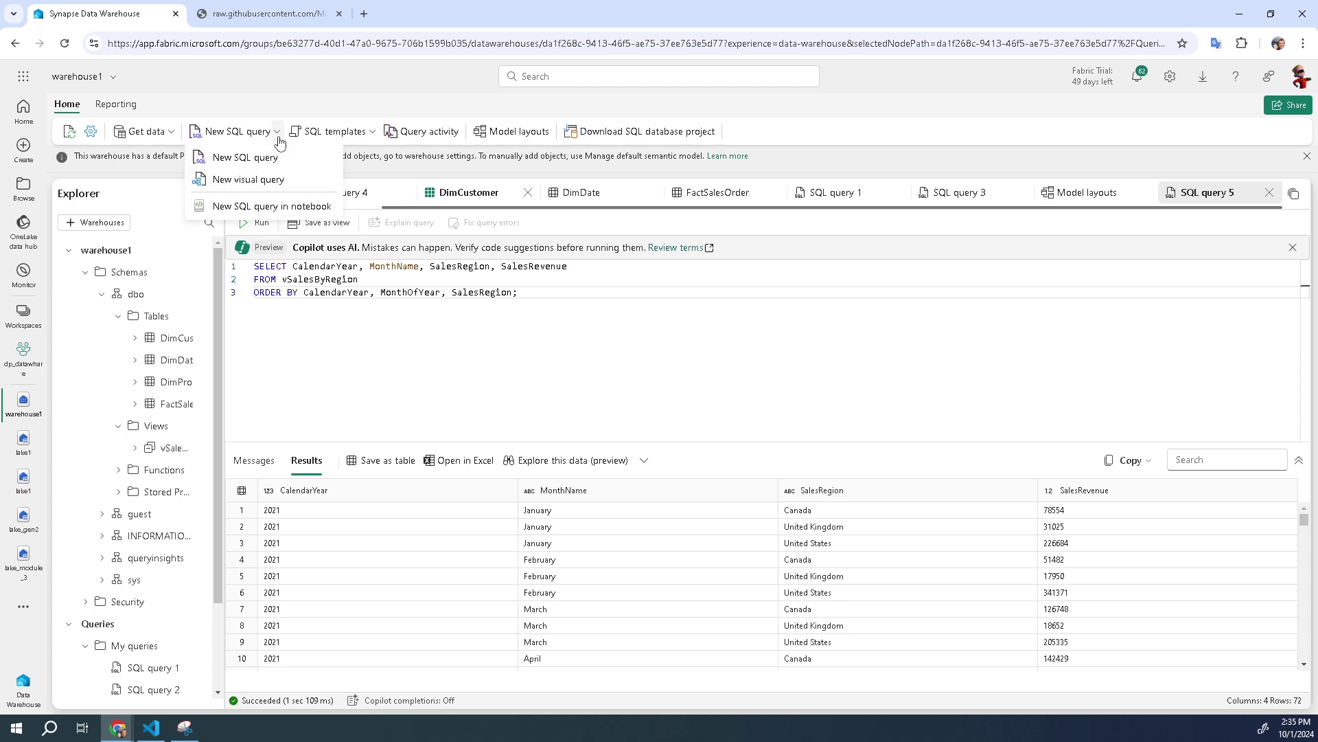
click(274, 179)
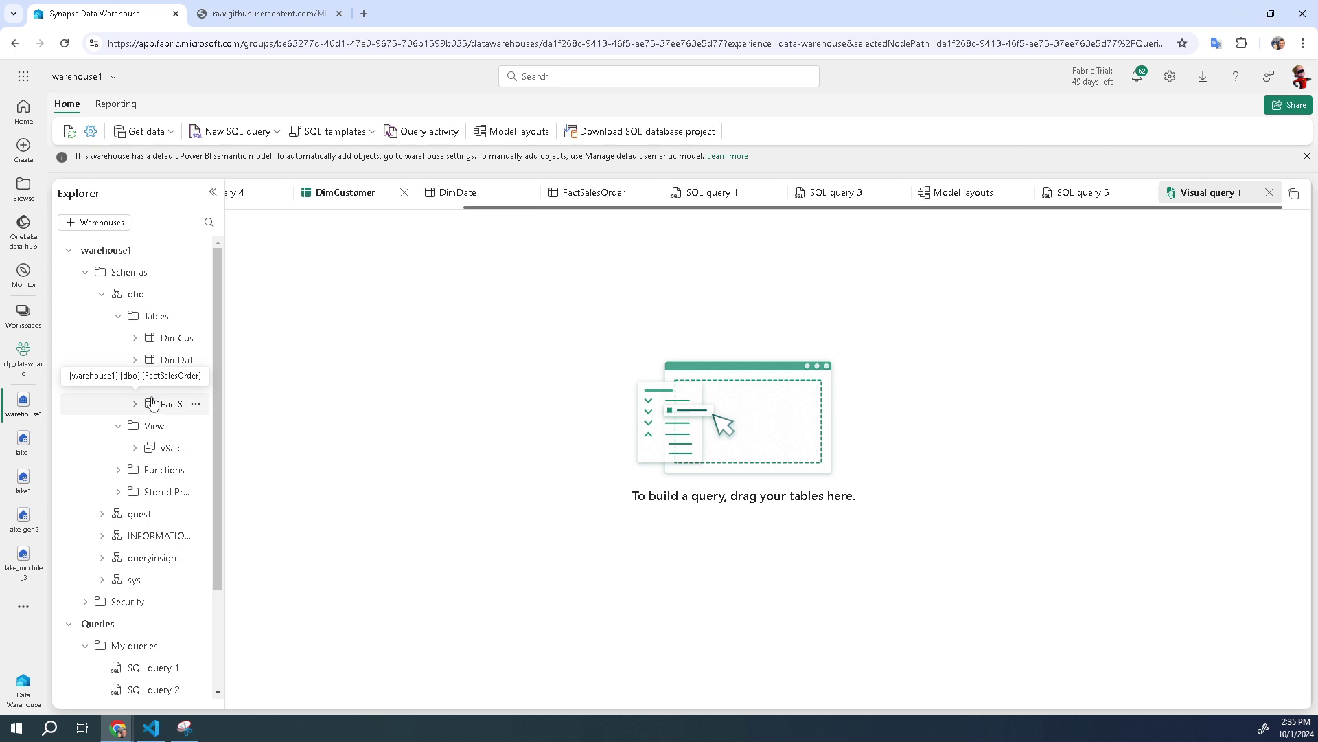
drag(152, 403, 471, 364)
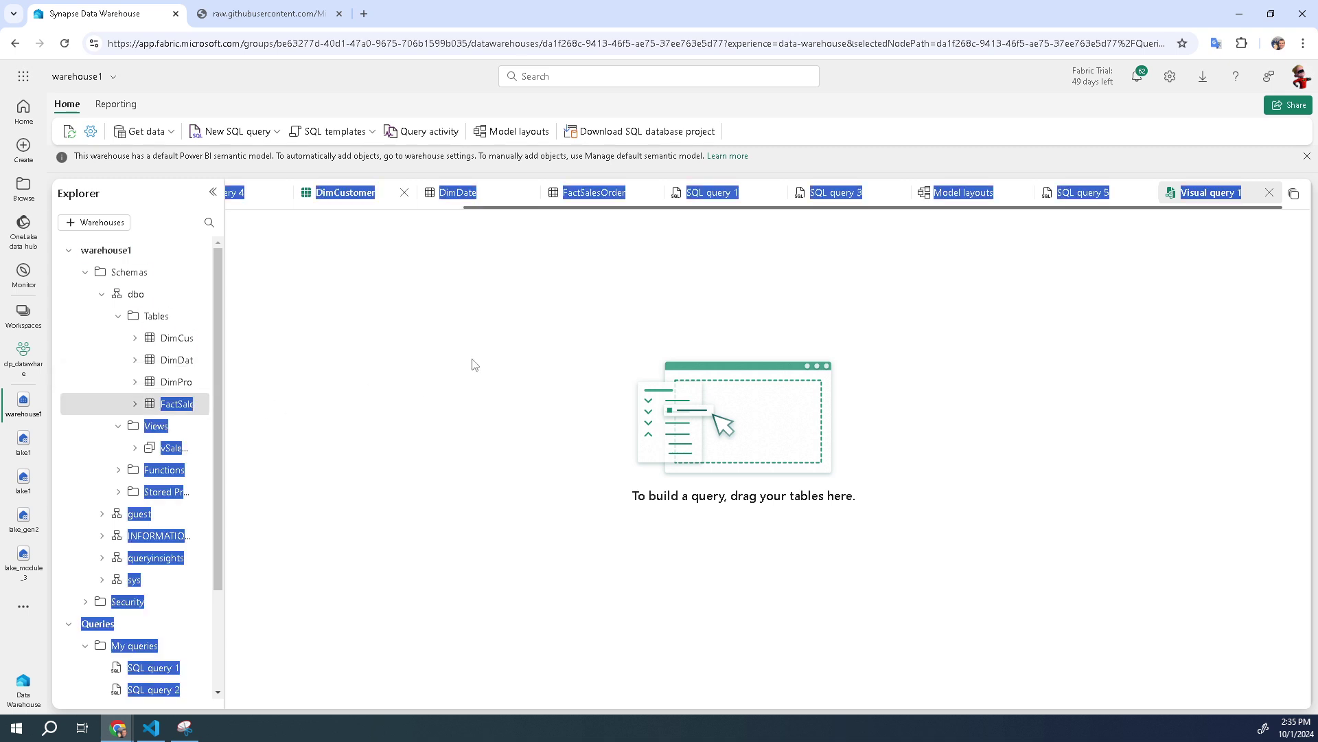
click(146, 408)
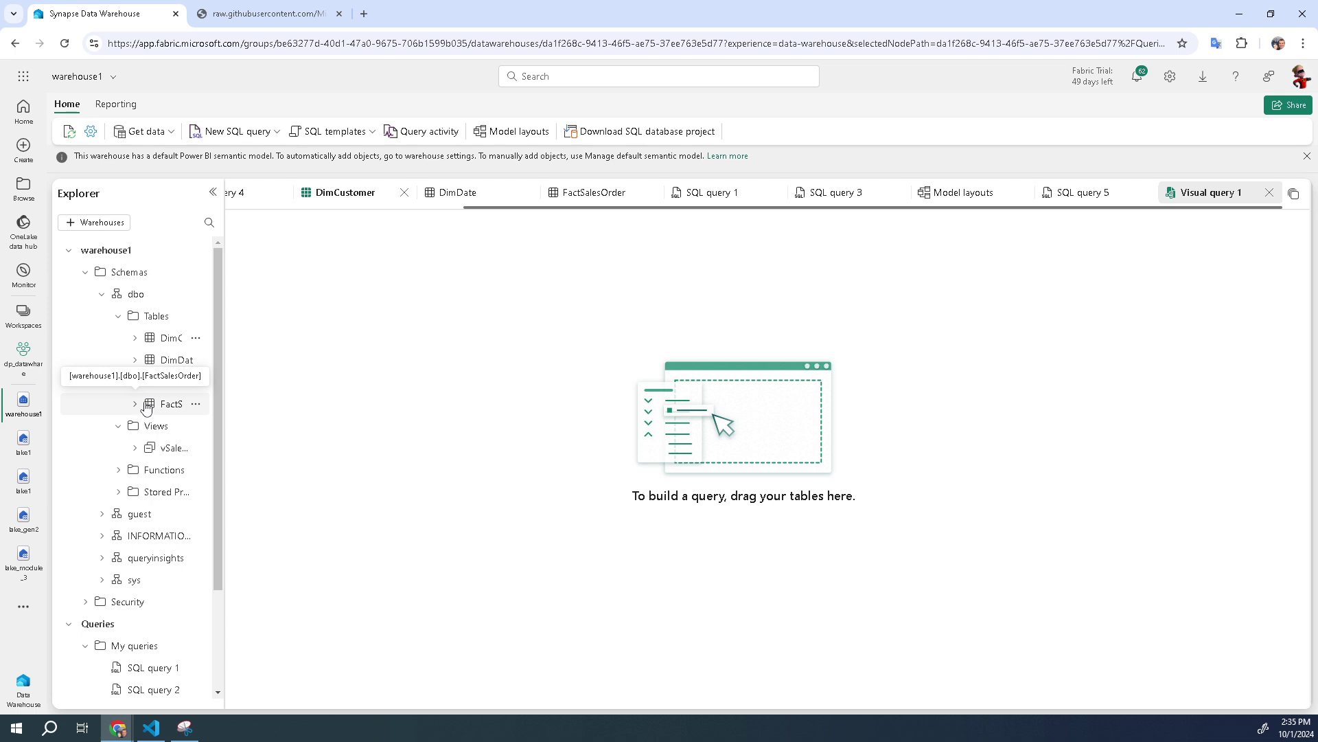
drag(147, 408, 370, 417)
click(370, 418)
drag(172, 411, 373, 406)
click(373, 409)
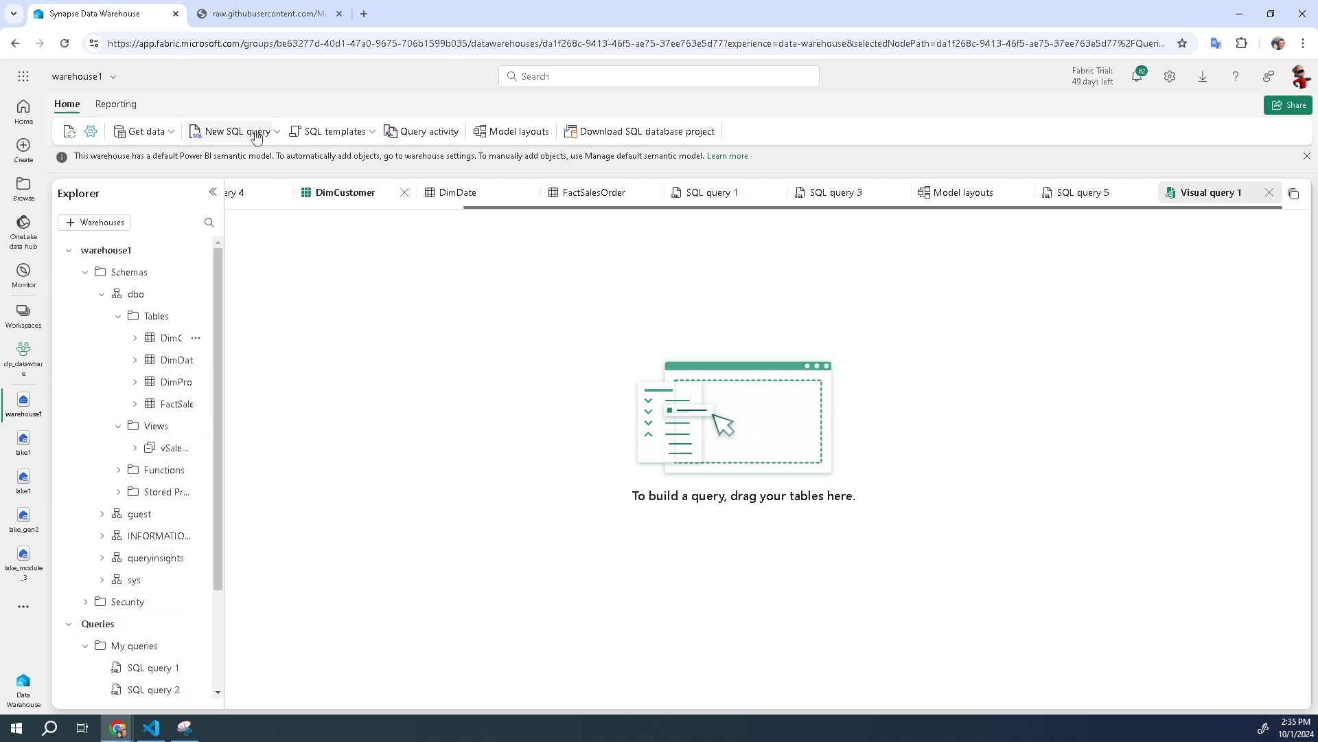
Step: Create another visual query and insert the FactSalesOrder and DimProduct tables into its canvas
click(256, 136)
click(277, 135)
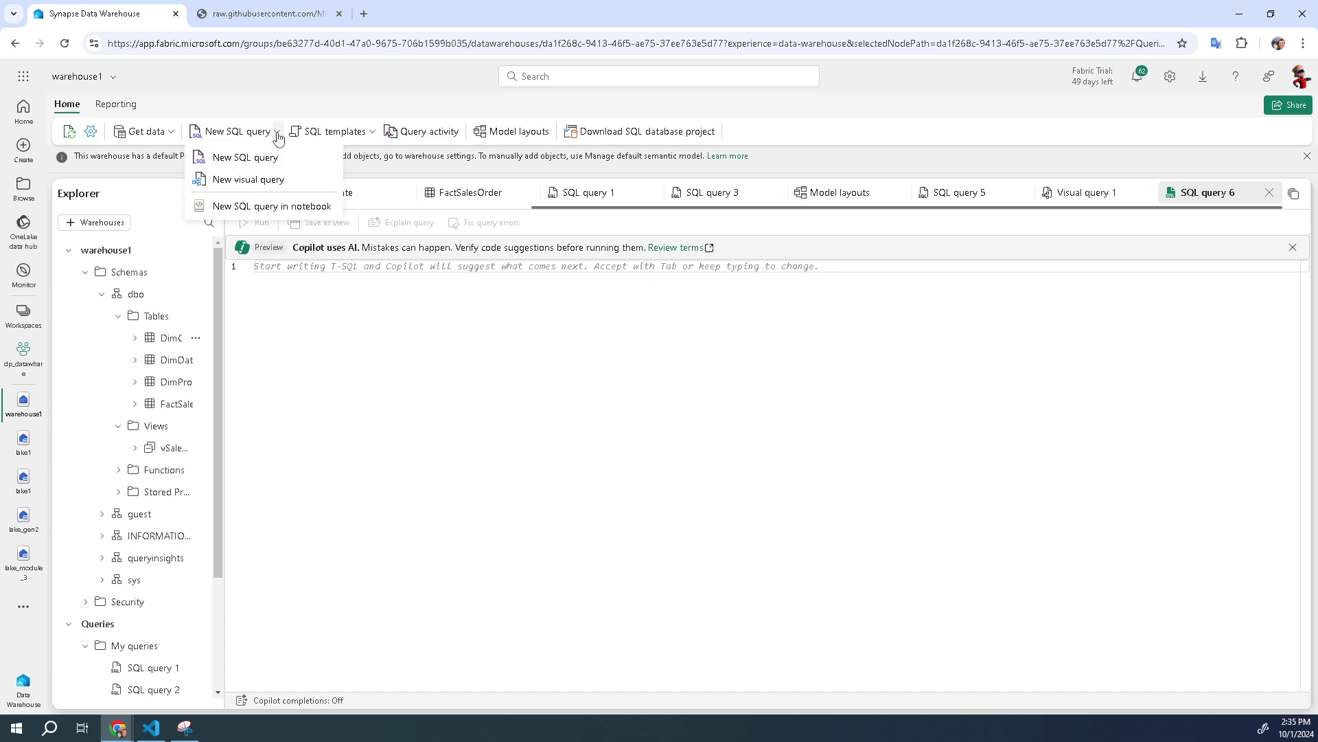
click(256, 182)
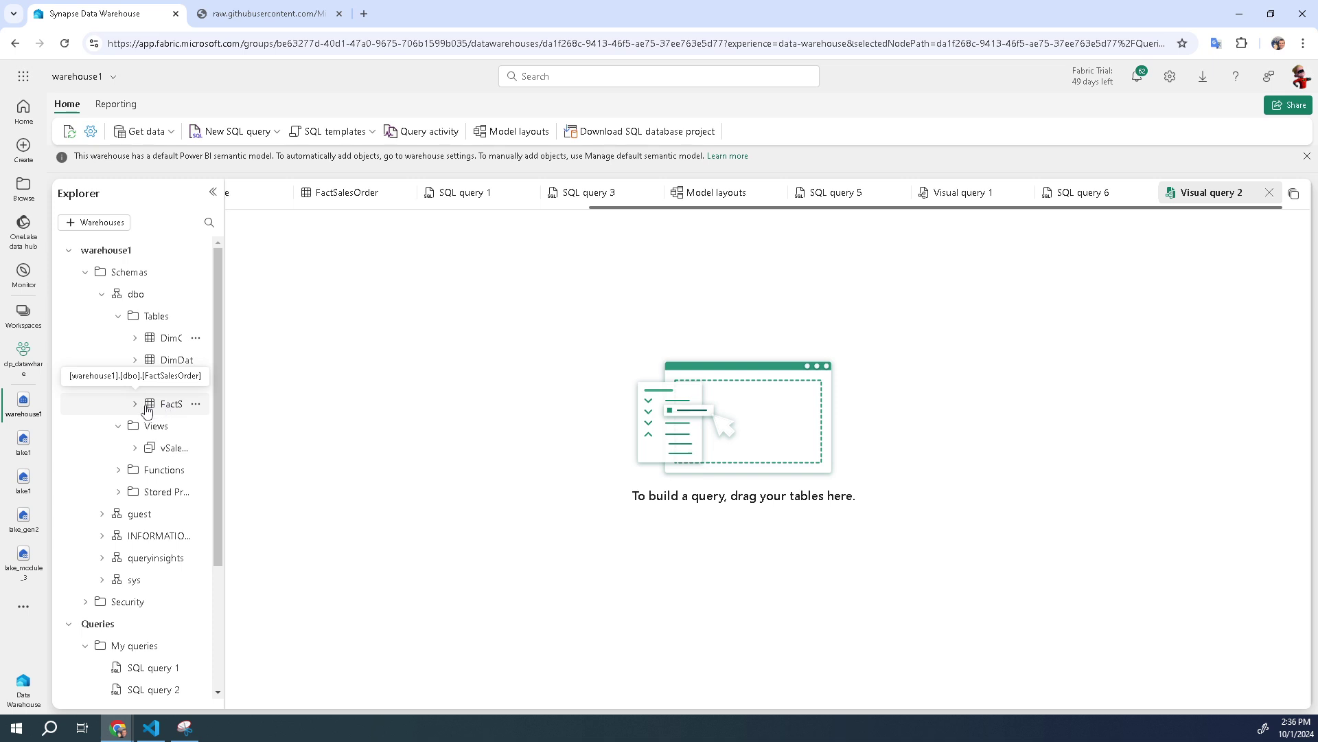
click(195, 405)
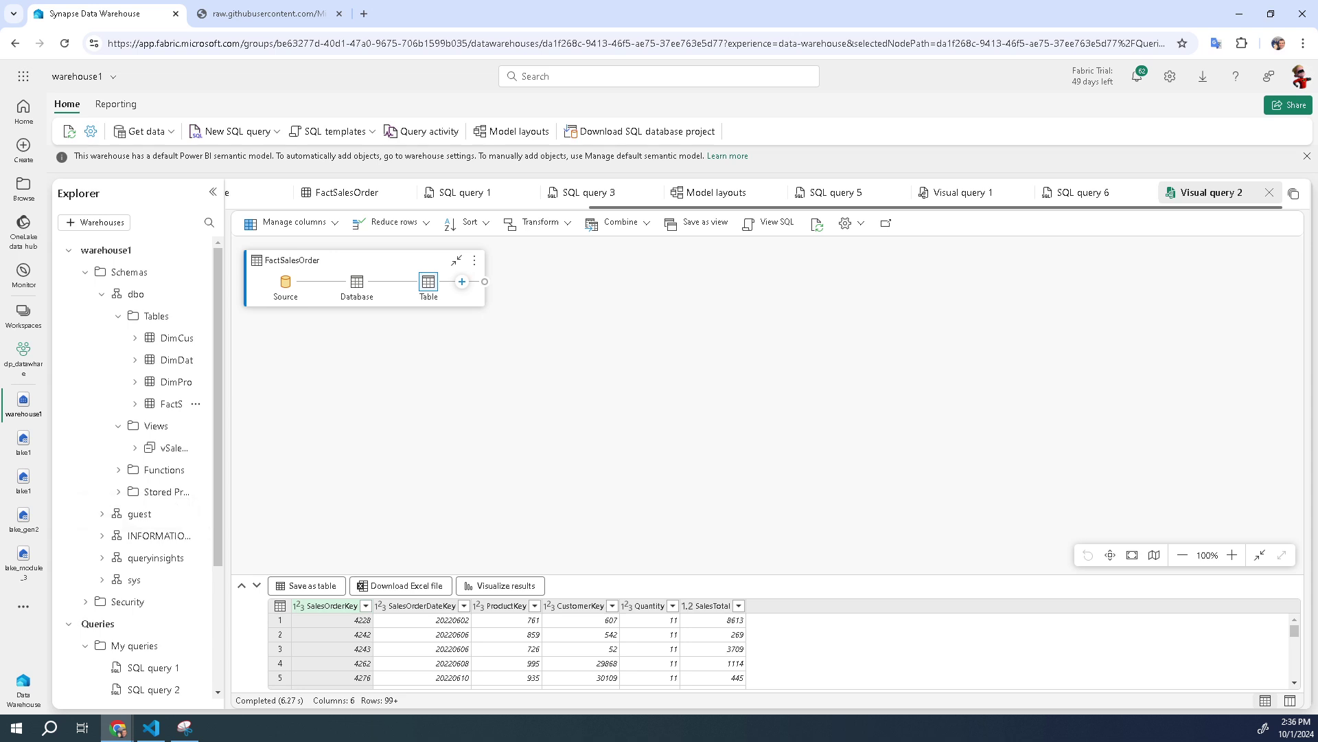
click(197, 382)
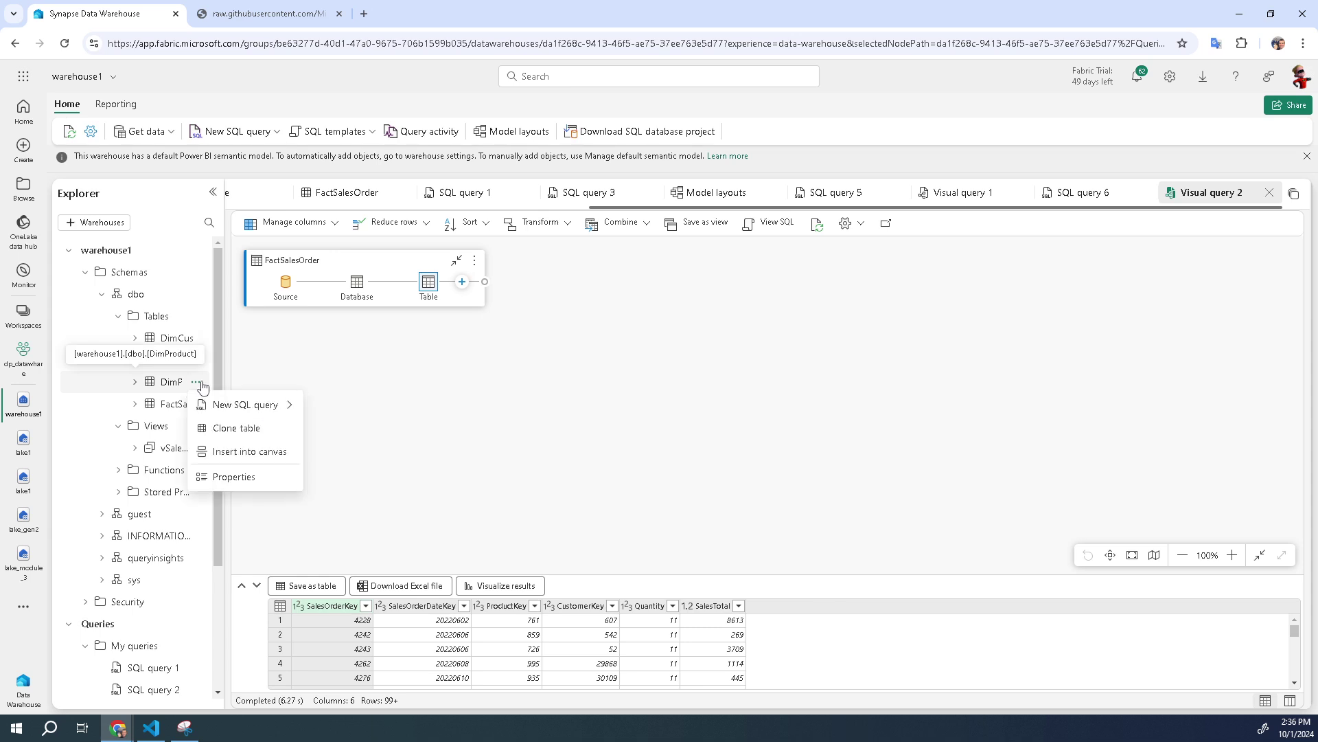
click(242, 451)
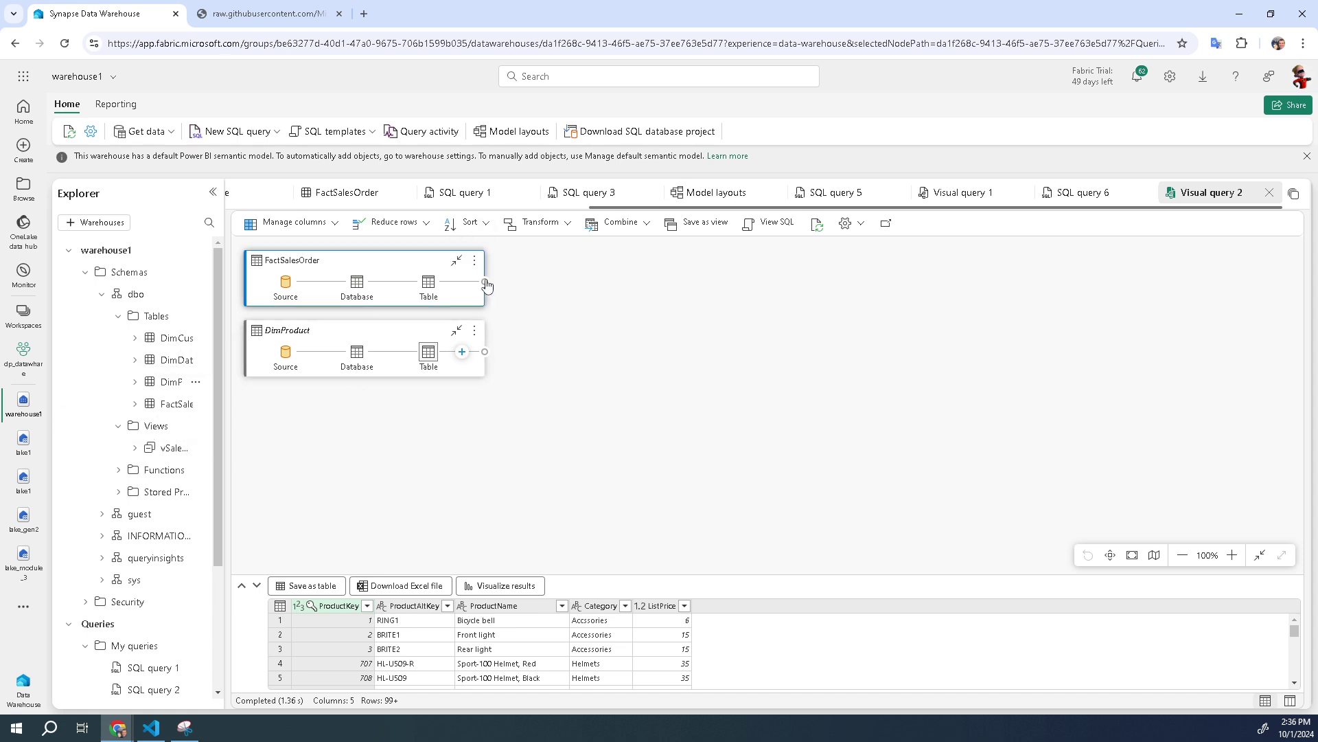
Step: Merge FactSalesOrder with DimProduct as the right table, matching both ProductKey columns with a left outer join
click(472, 282)
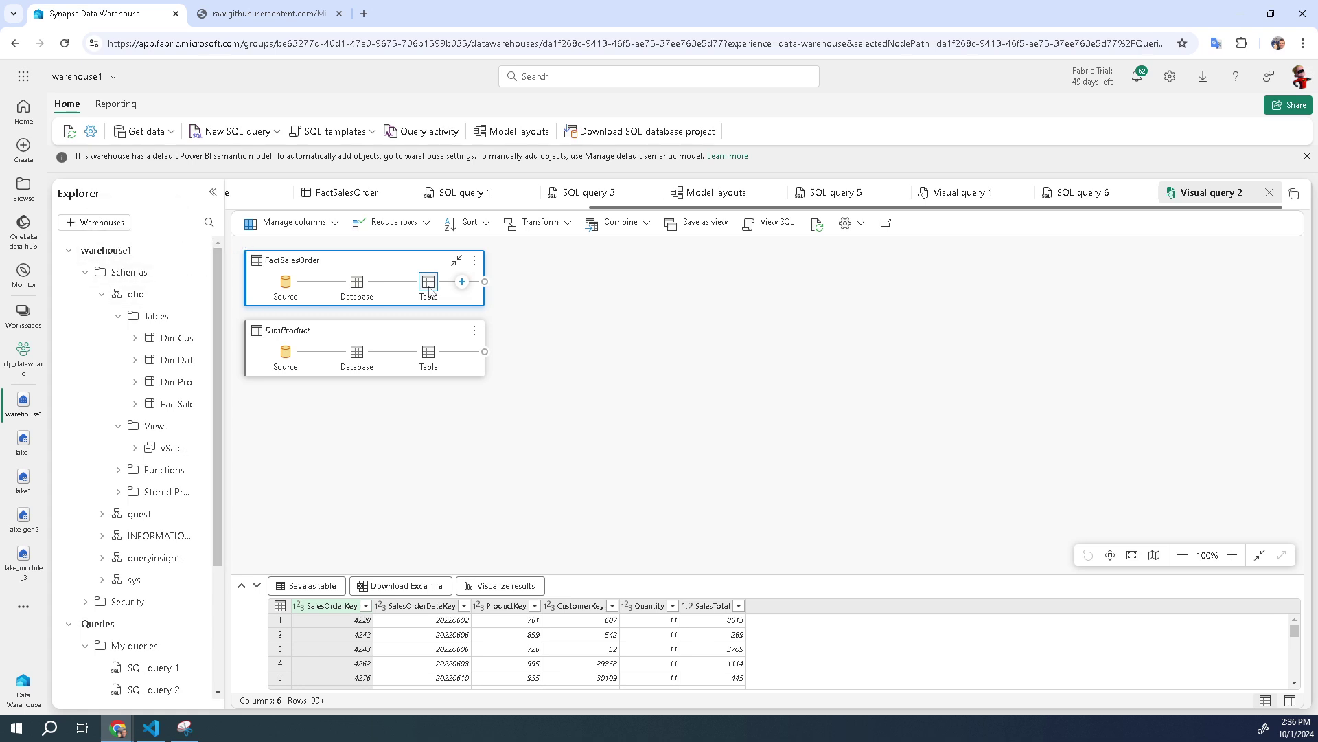
click(463, 283)
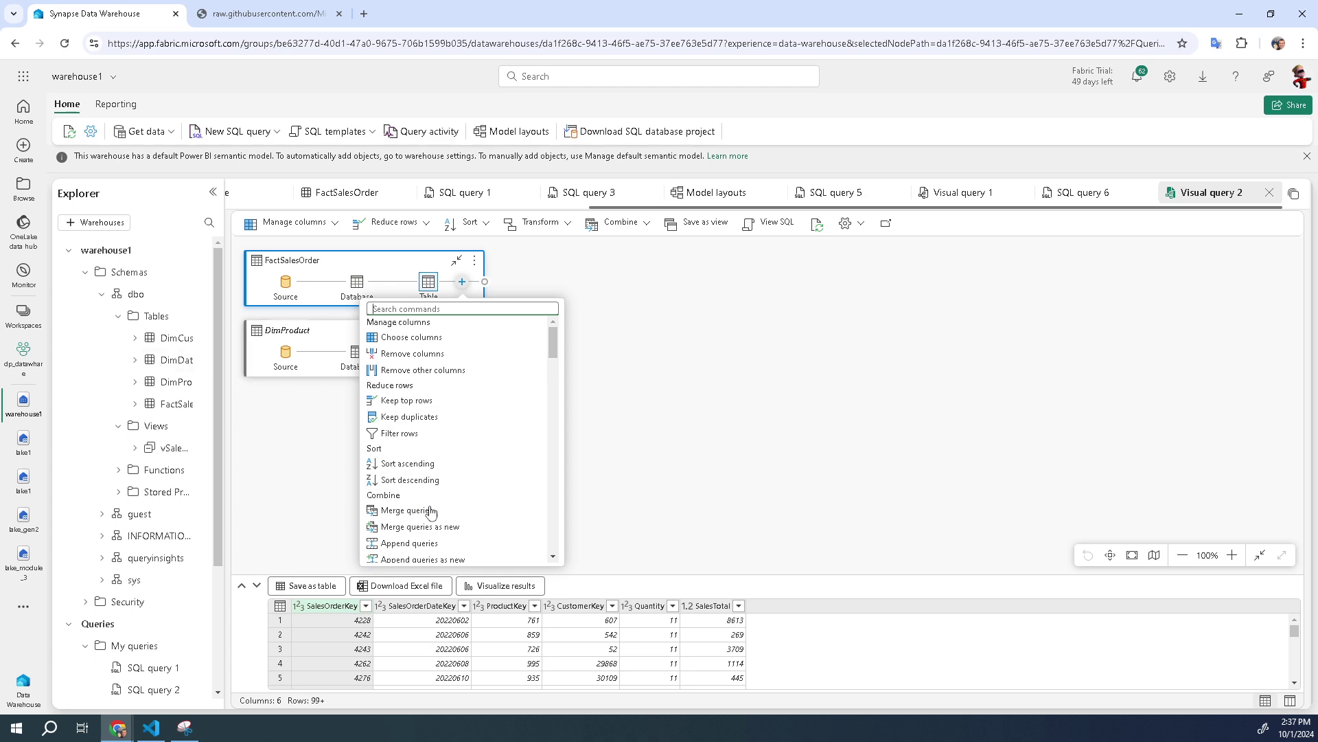
click(411, 511)
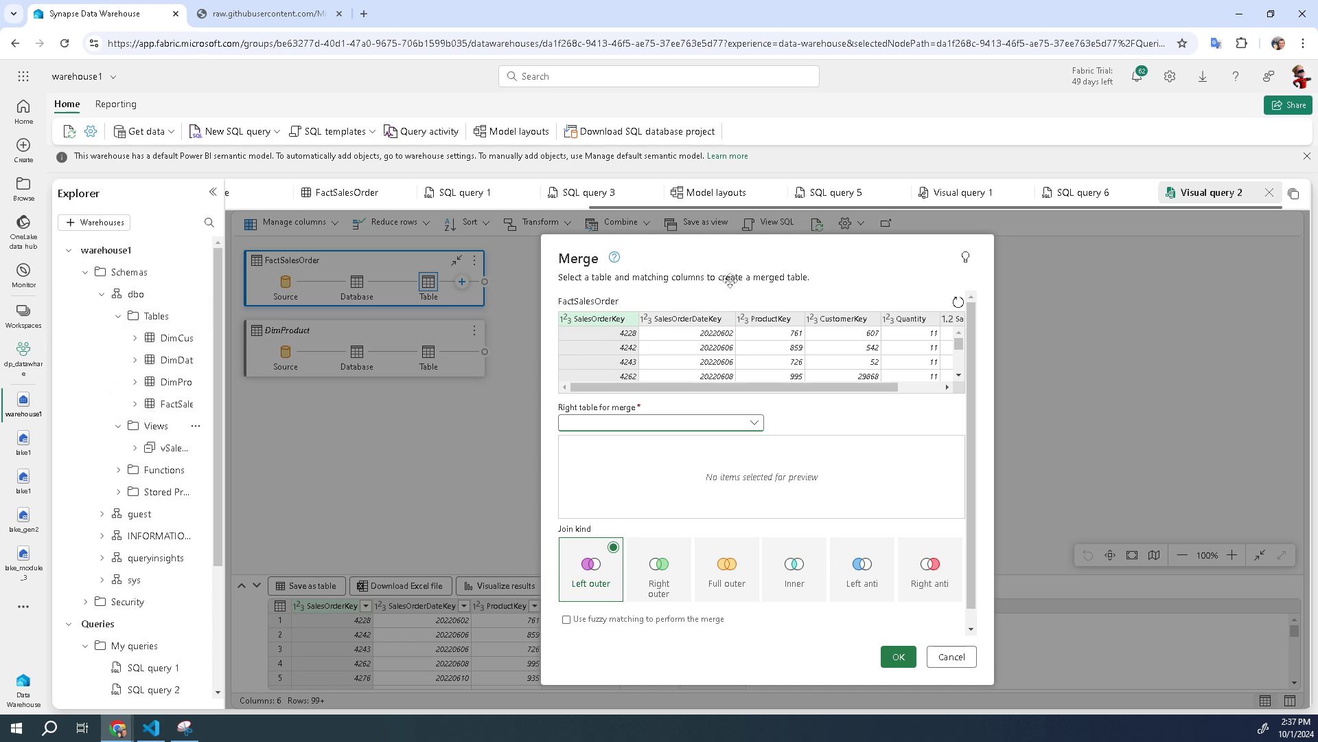
click(662, 426)
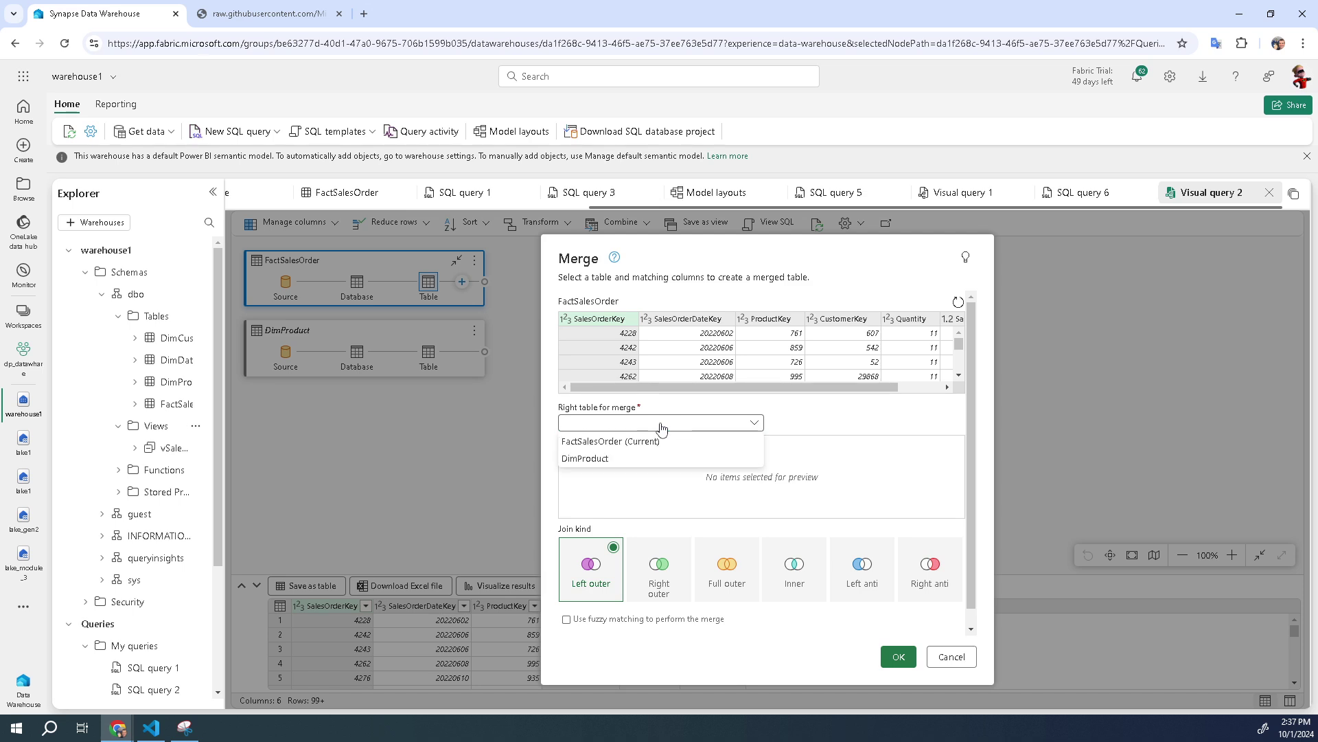
click(613, 459)
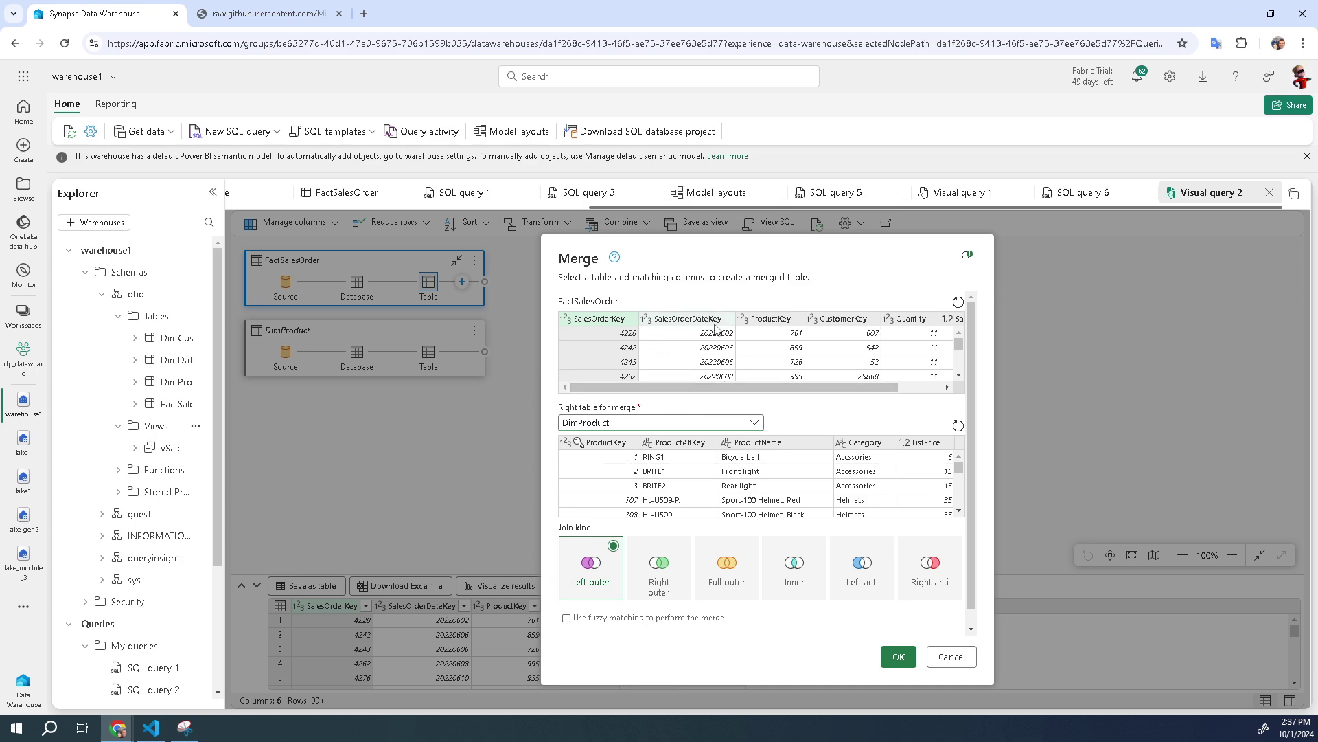
click(794, 321)
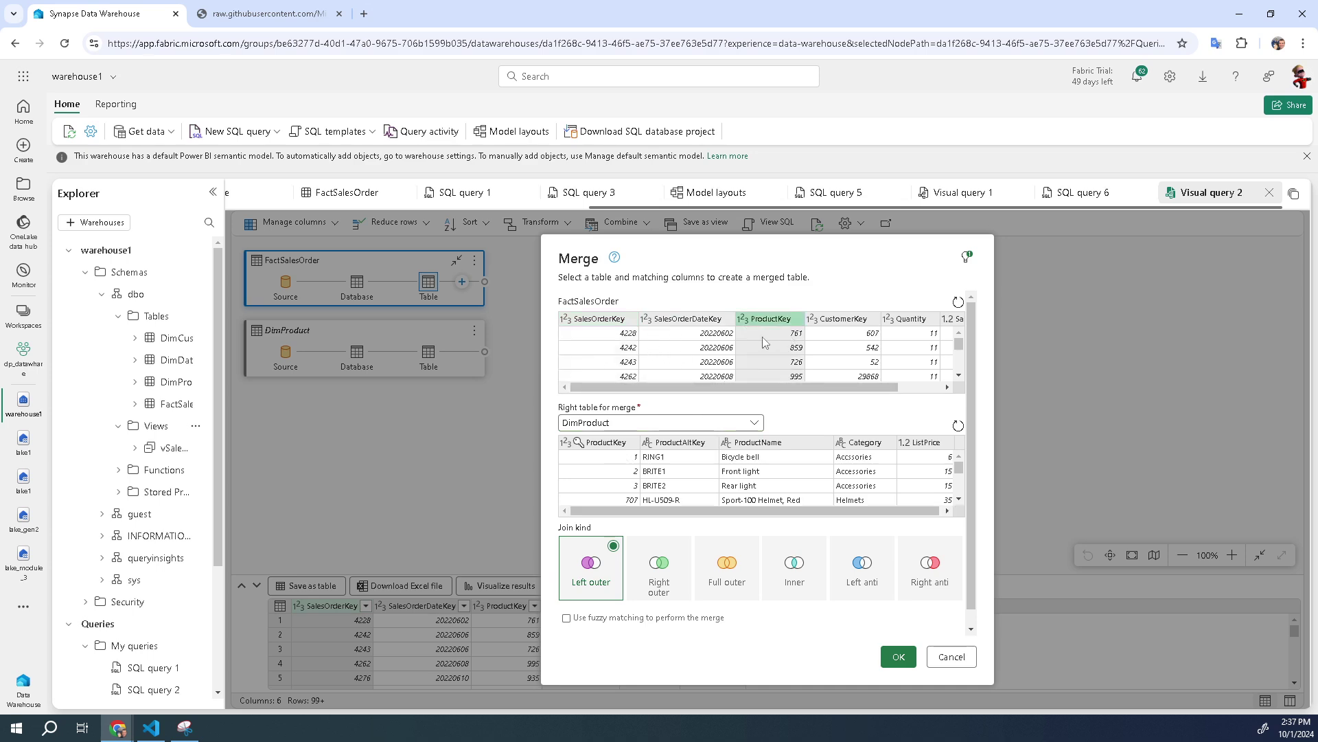
click(616, 453)
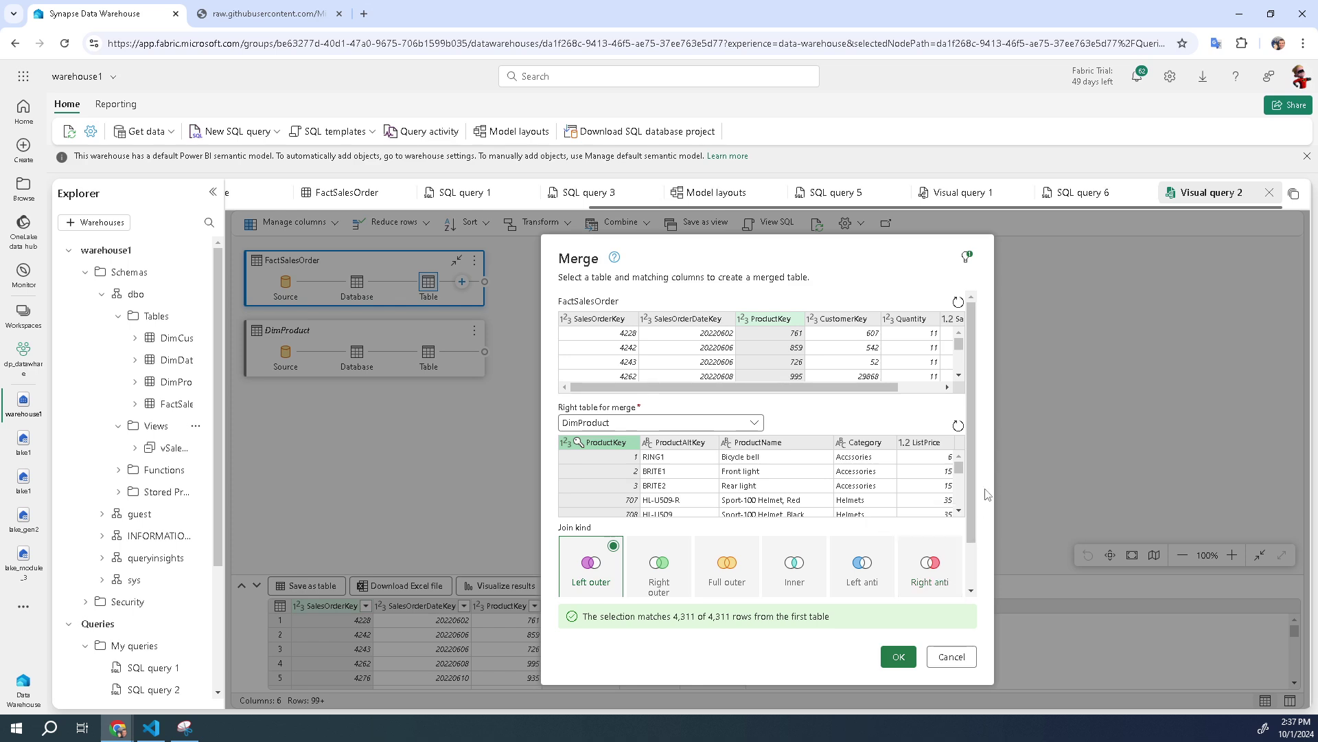
scroll(969, 492, down, 2)
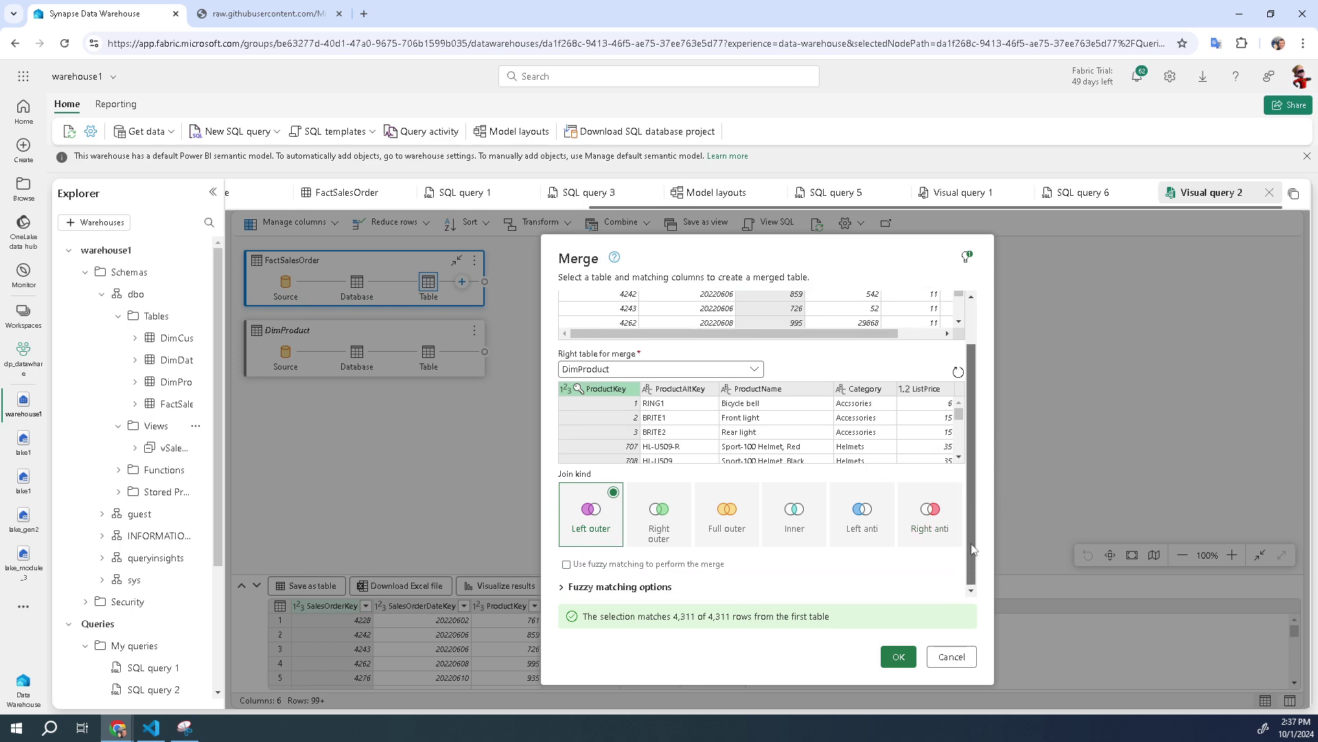
scroll(969, 491, up, 2)
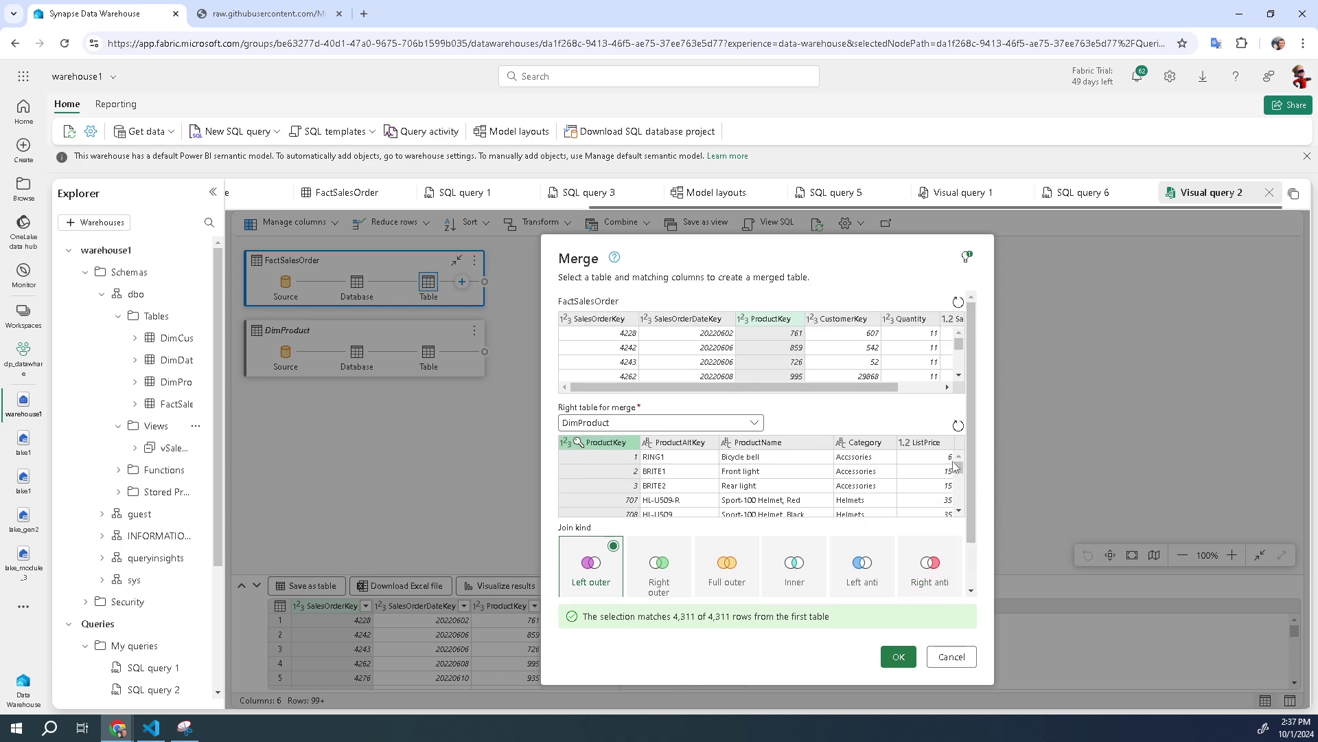
click(589, 567)
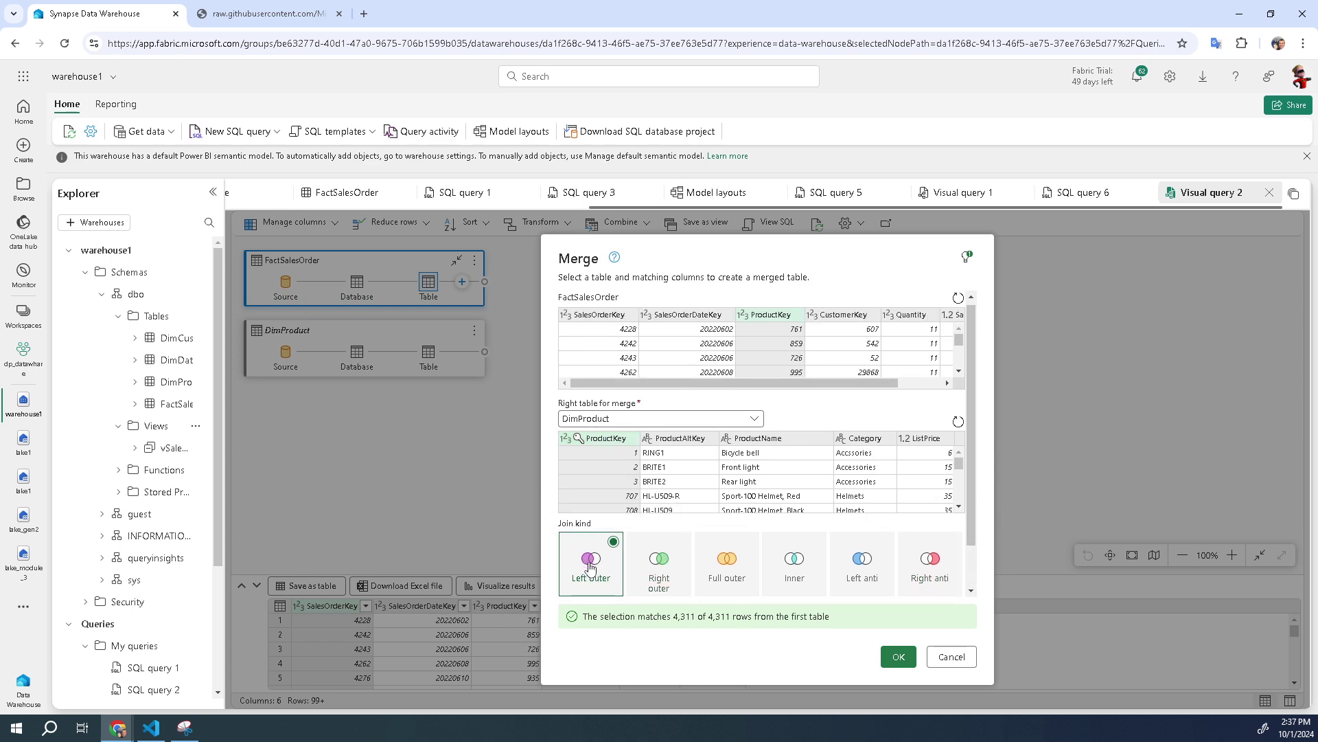
click(900, 656)
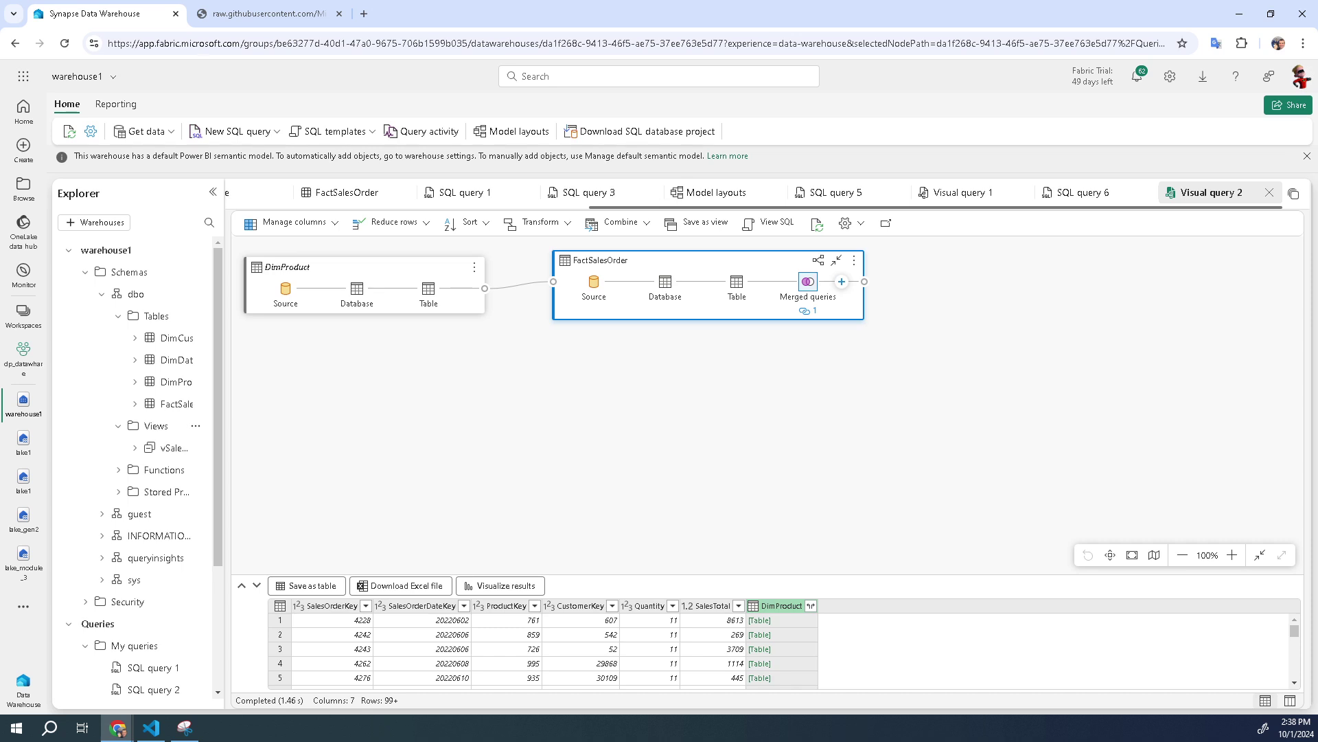
Step: Expand the merged DimProduct column to include only ProductName
click(811, 606)
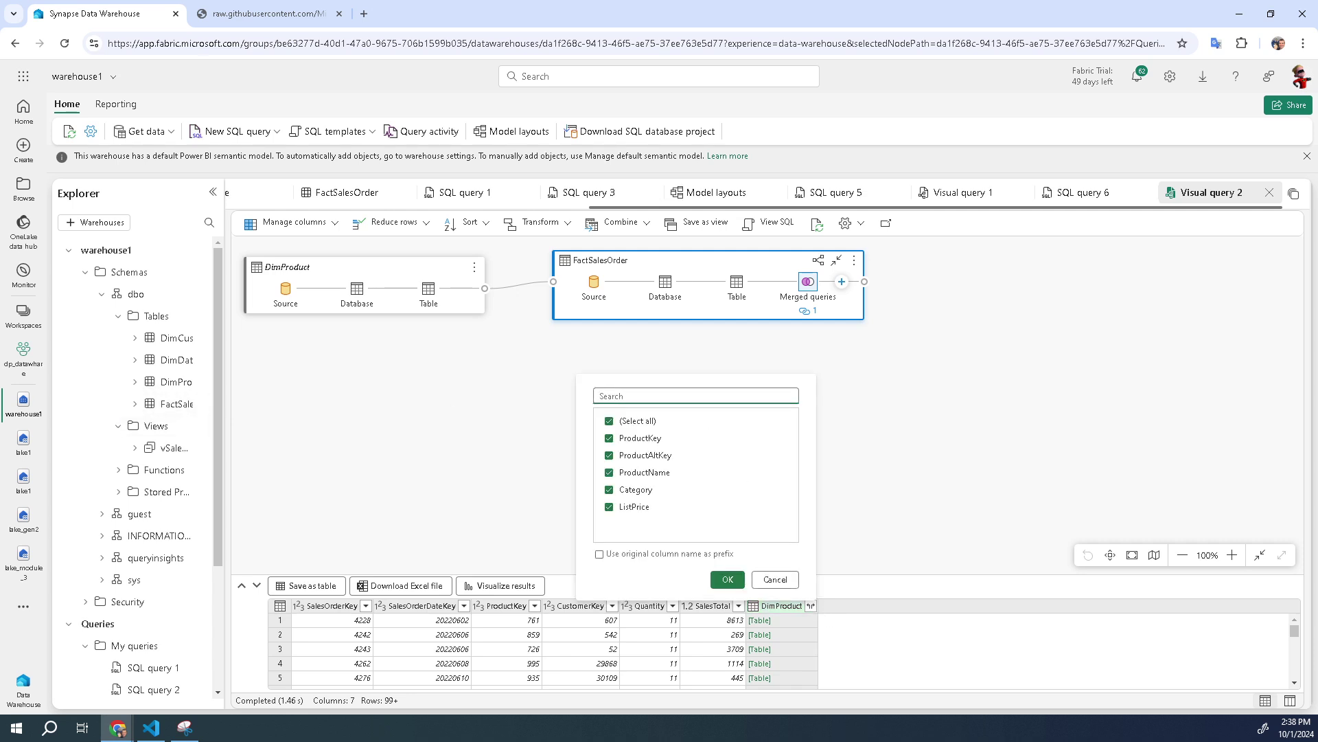
click(609, 422)
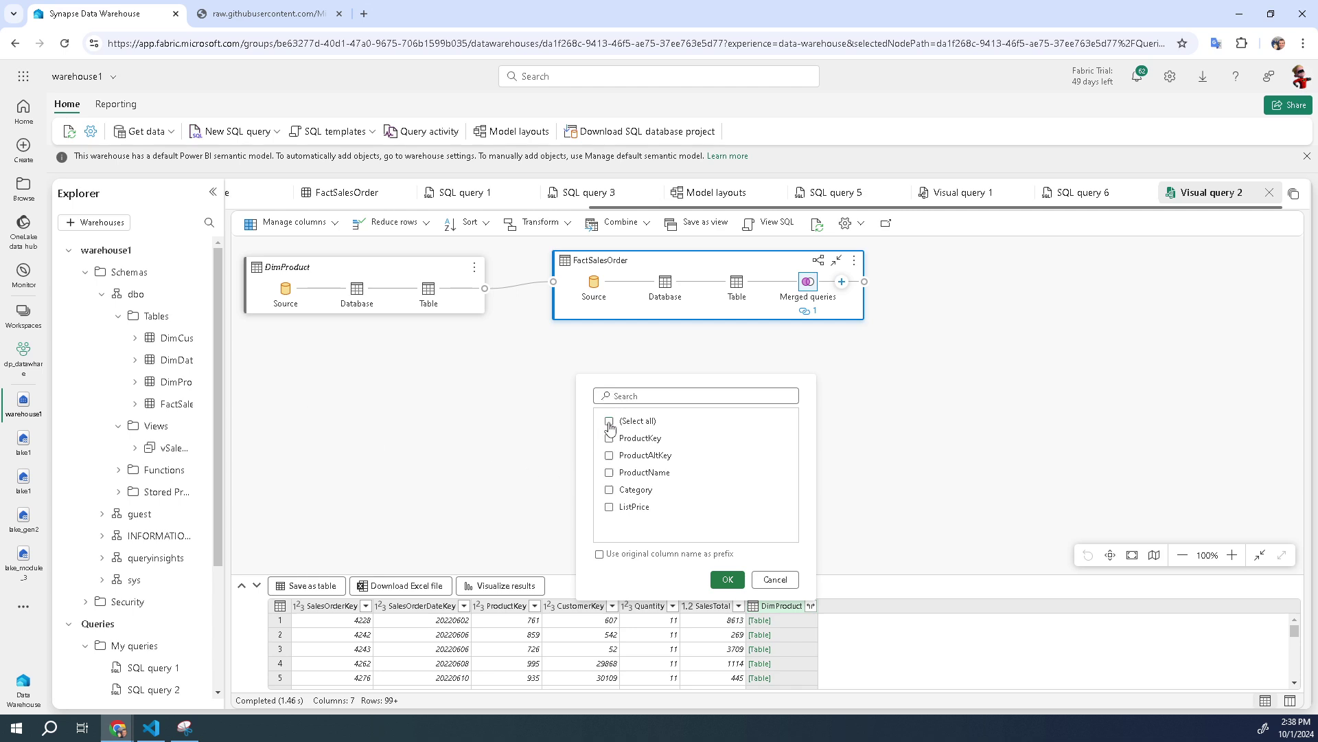
click(610, 474)
click(730, 582)
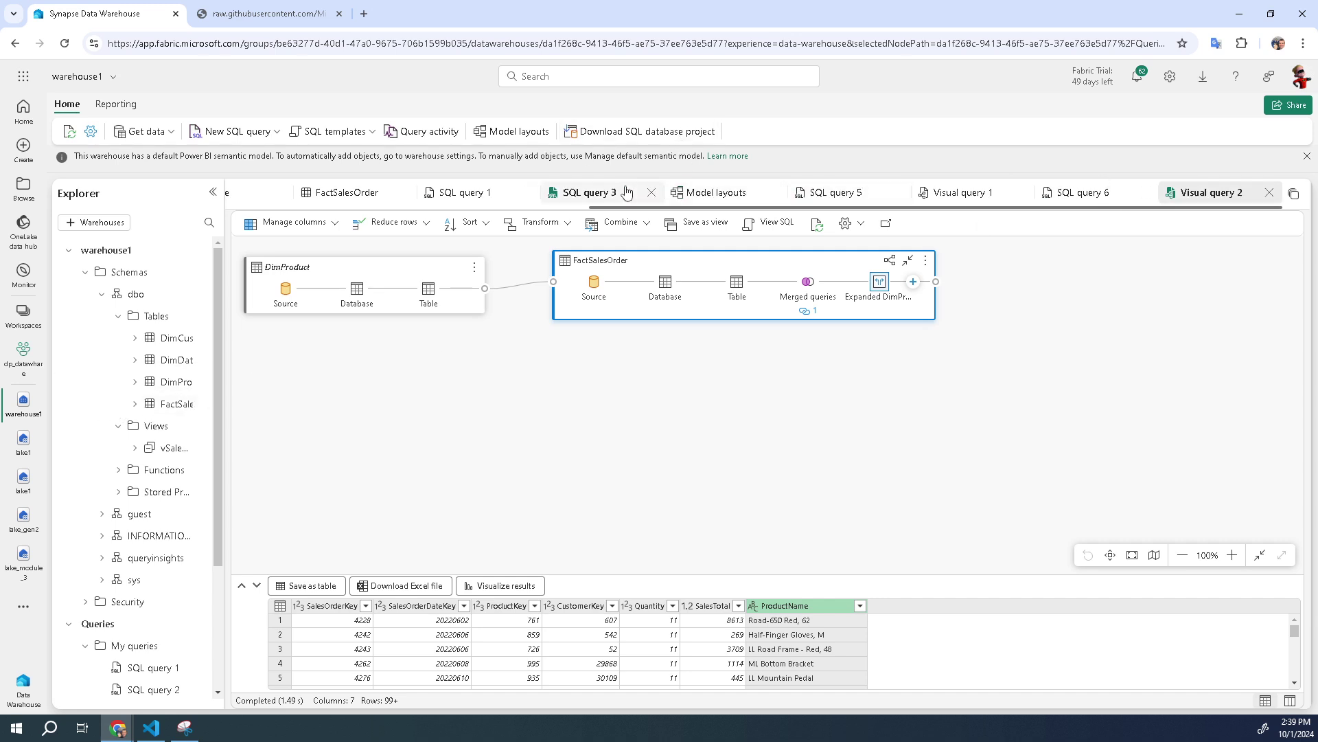
Step: In the model layout, hide the SalesOrderDateKey, CustomerKey and ProductKey fields of FactSalesOrder from report view
click(694, 194)
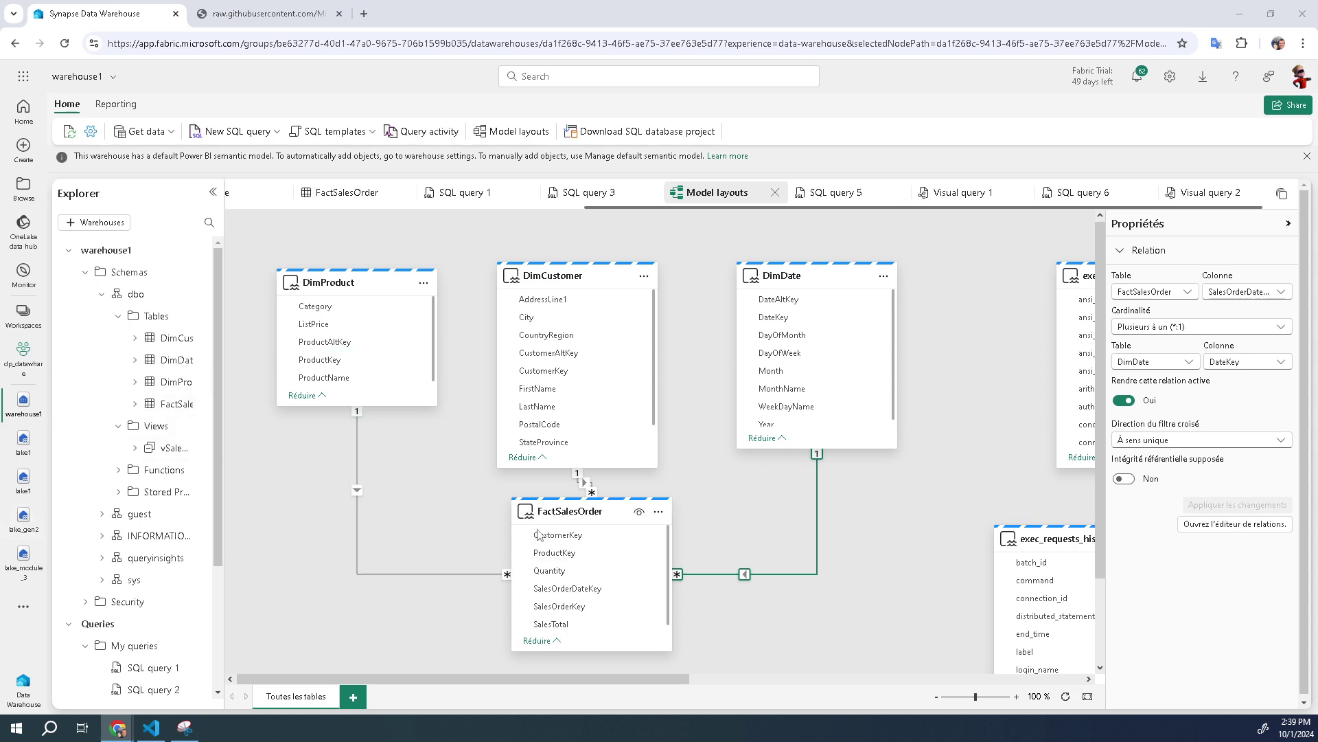
click(643, 592)
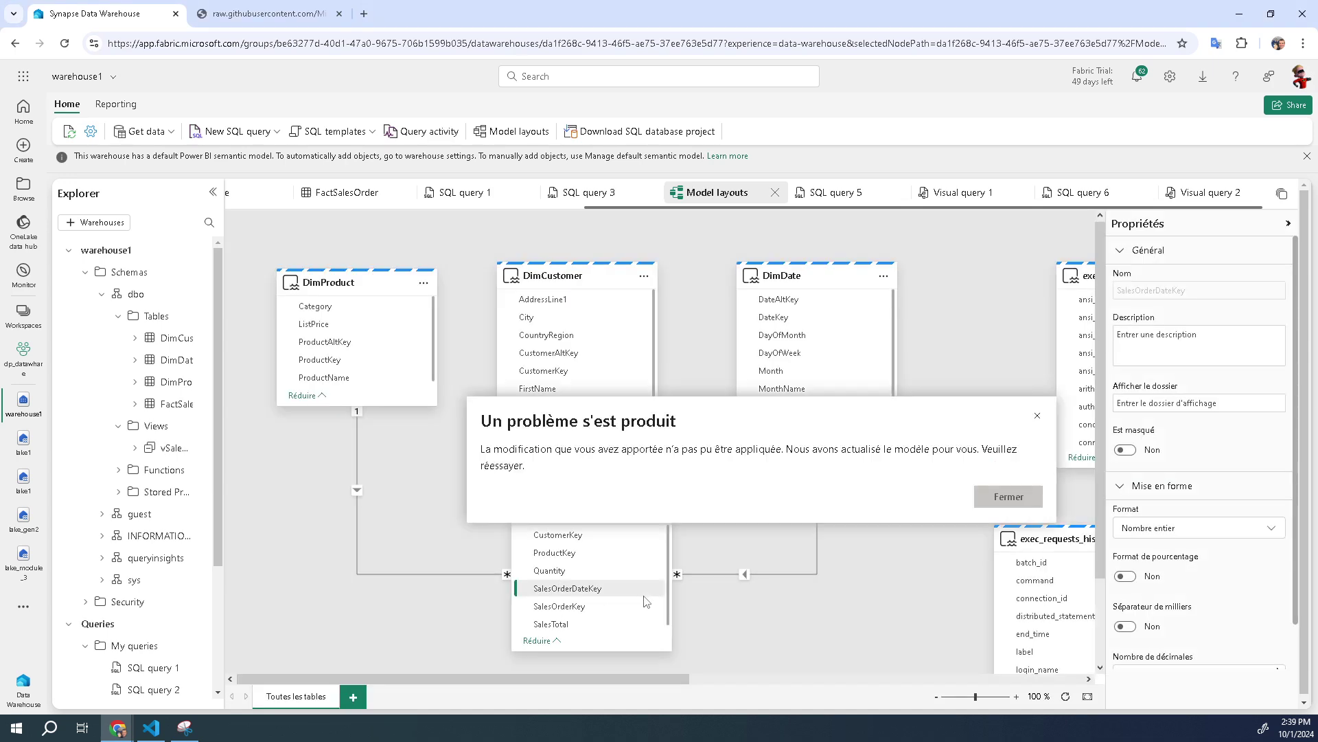
click(1012, 500)
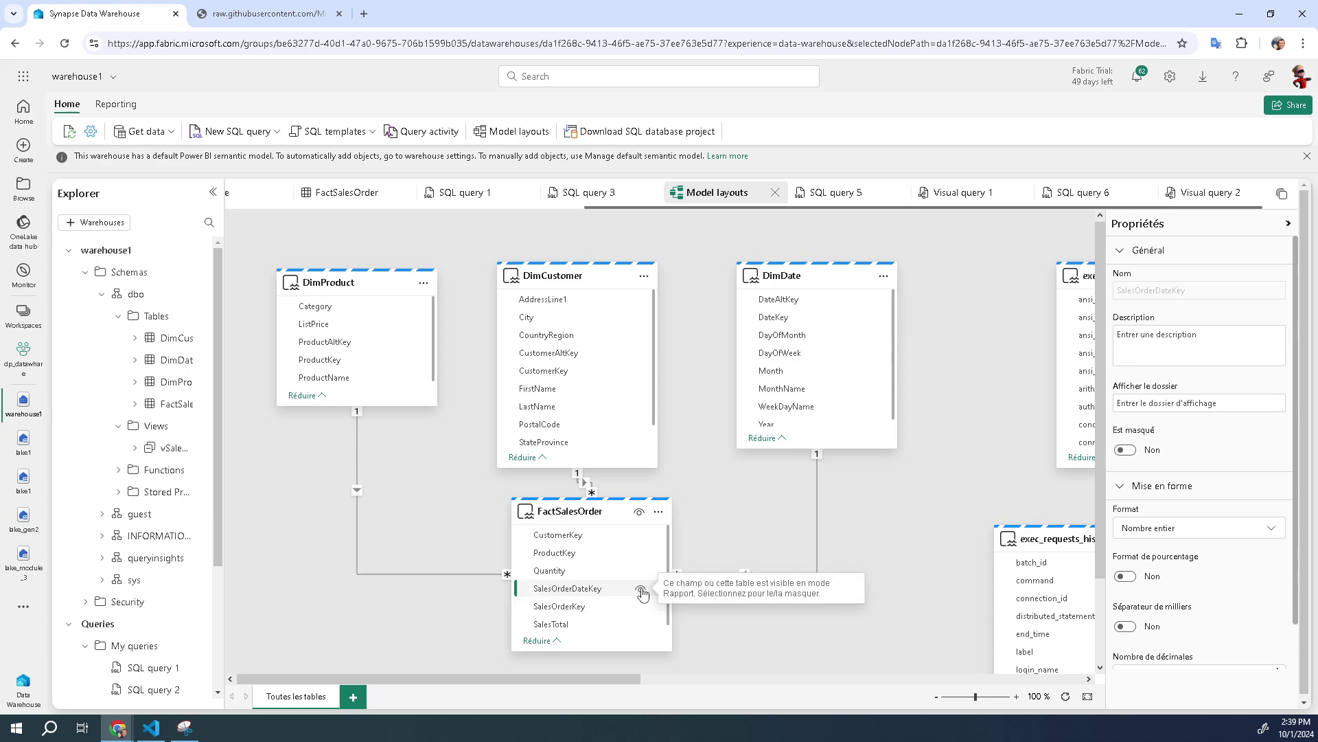
click(640, 591)
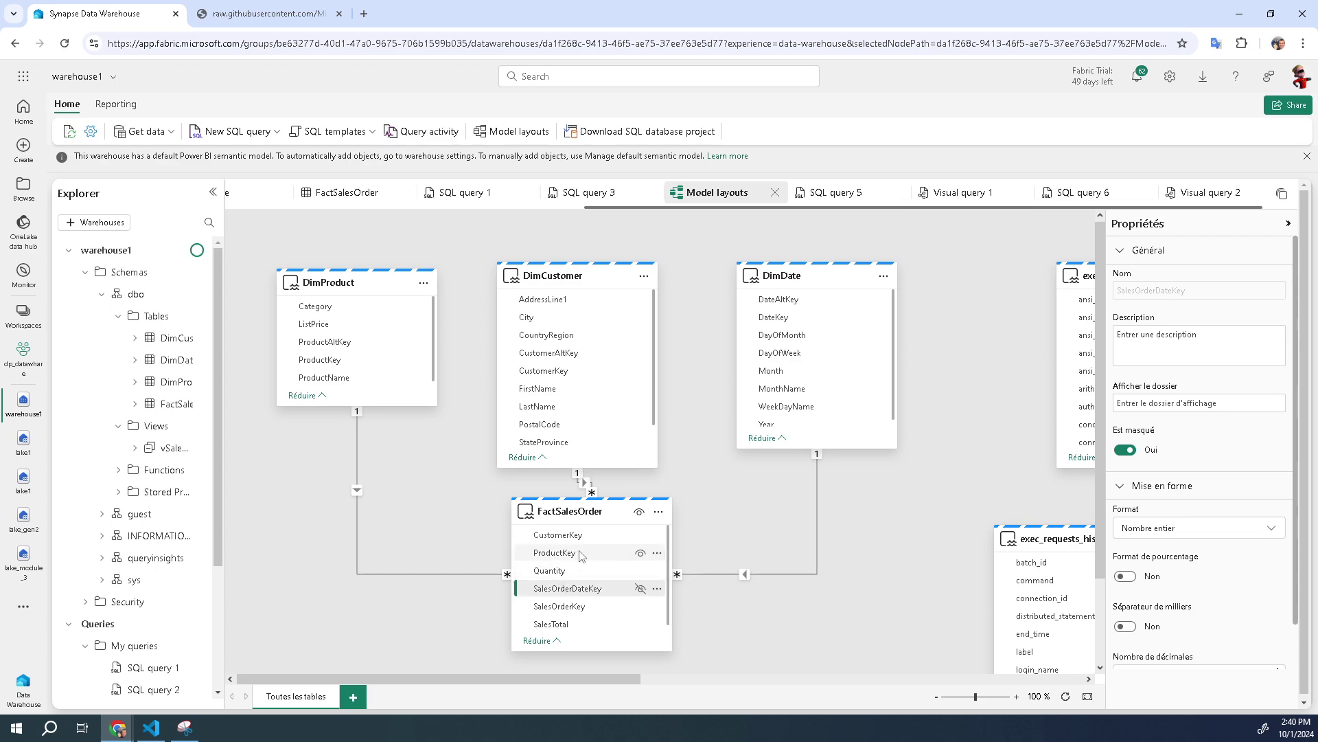
click(639, 541)
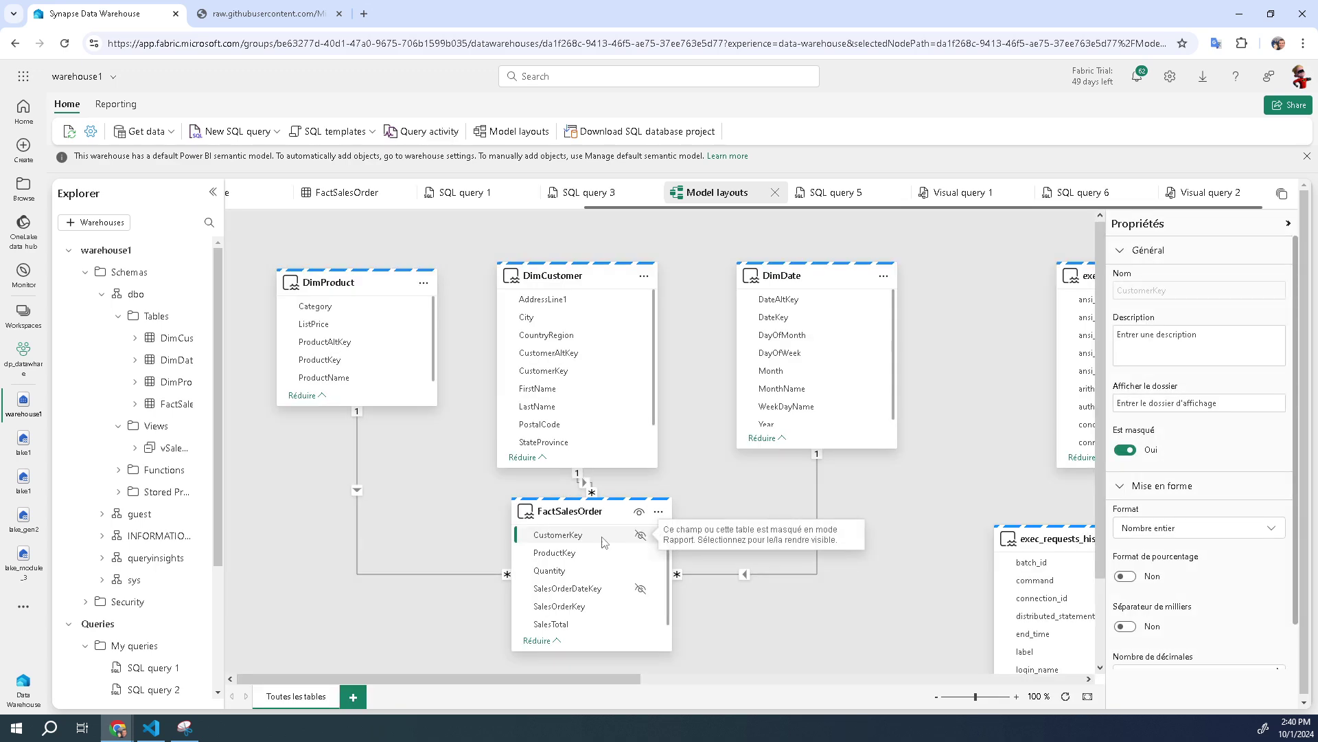
click(640, 553)
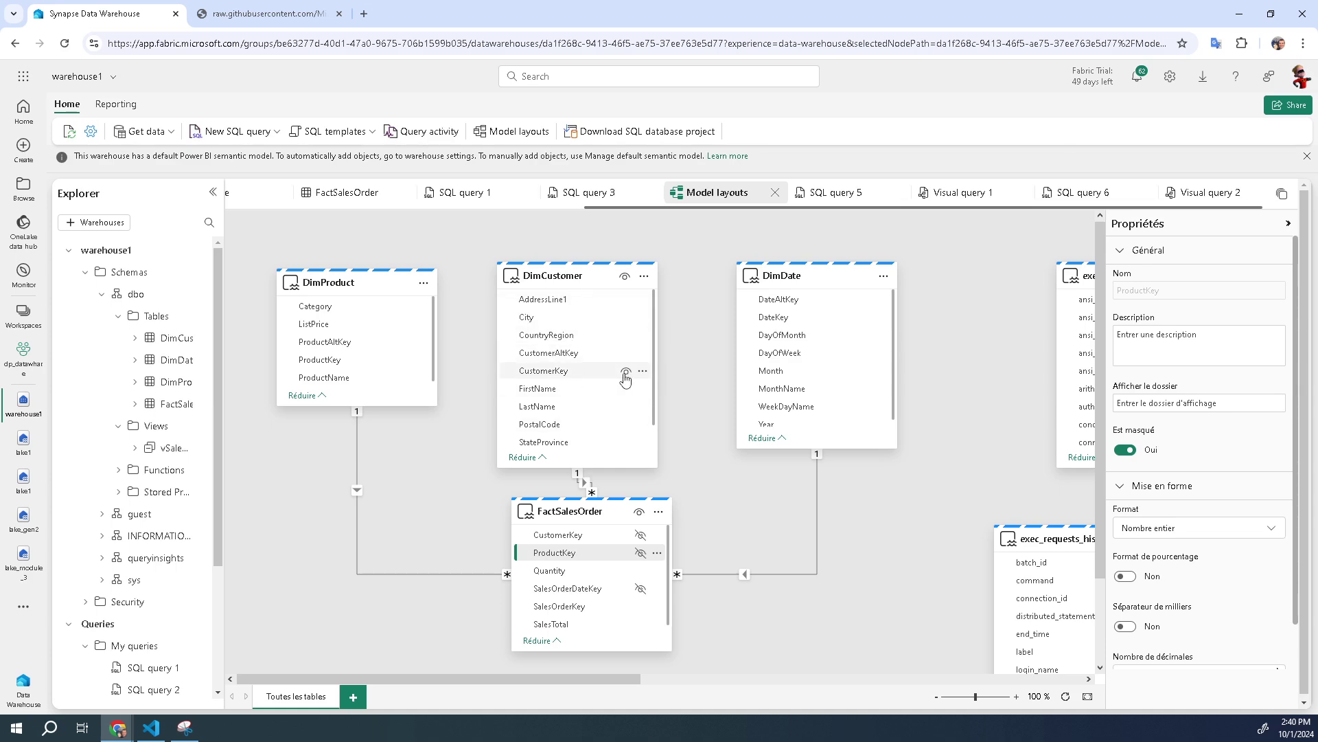
Step: Hide CustomerKey and CustomerAltKey in DimCustomer, and DateKey and DateAltKey in DimDate, from report view
click(625, 374)
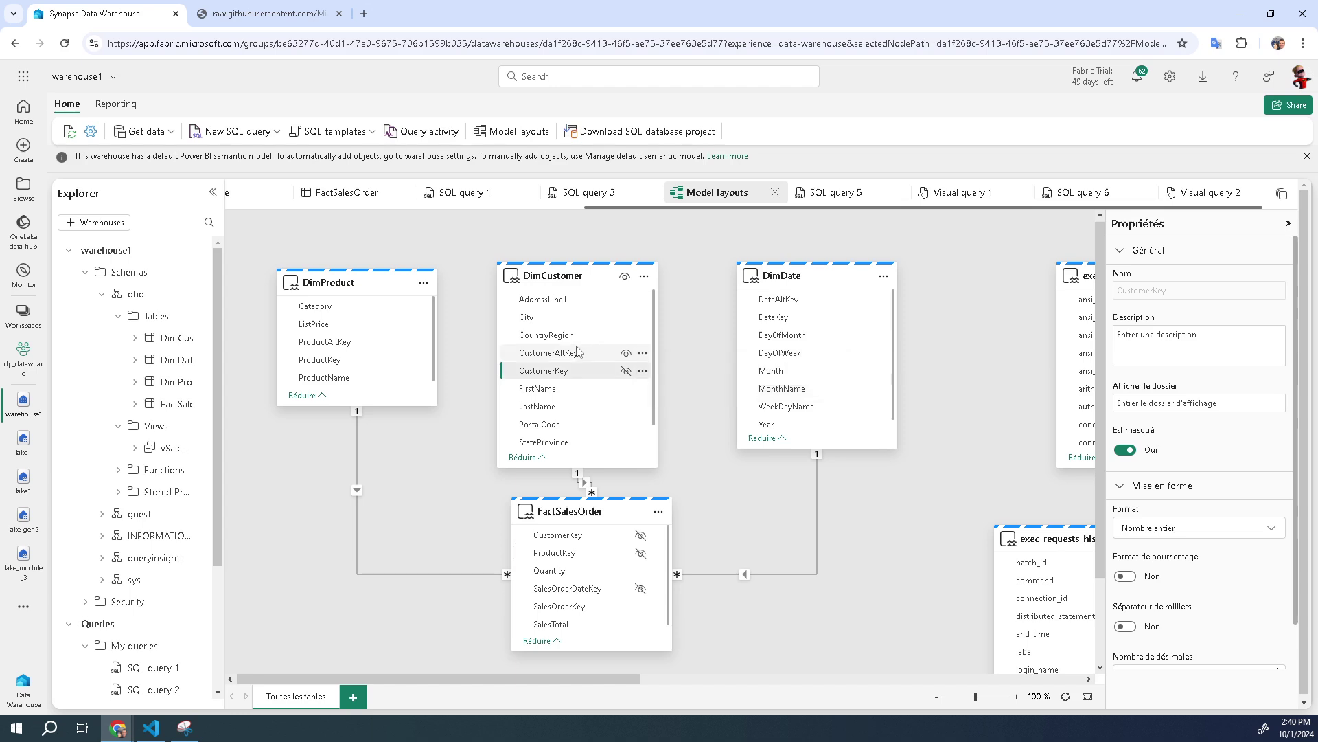
click(625, 353)
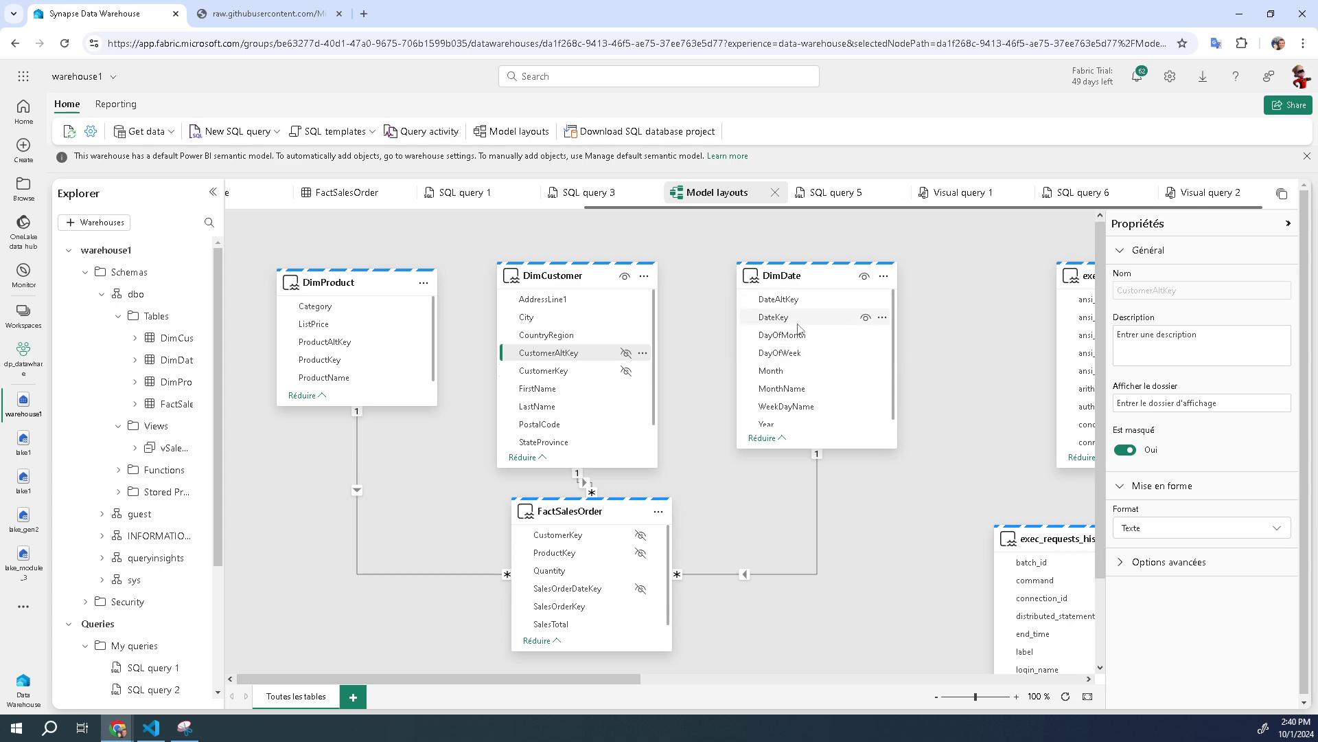
click(866, 319)
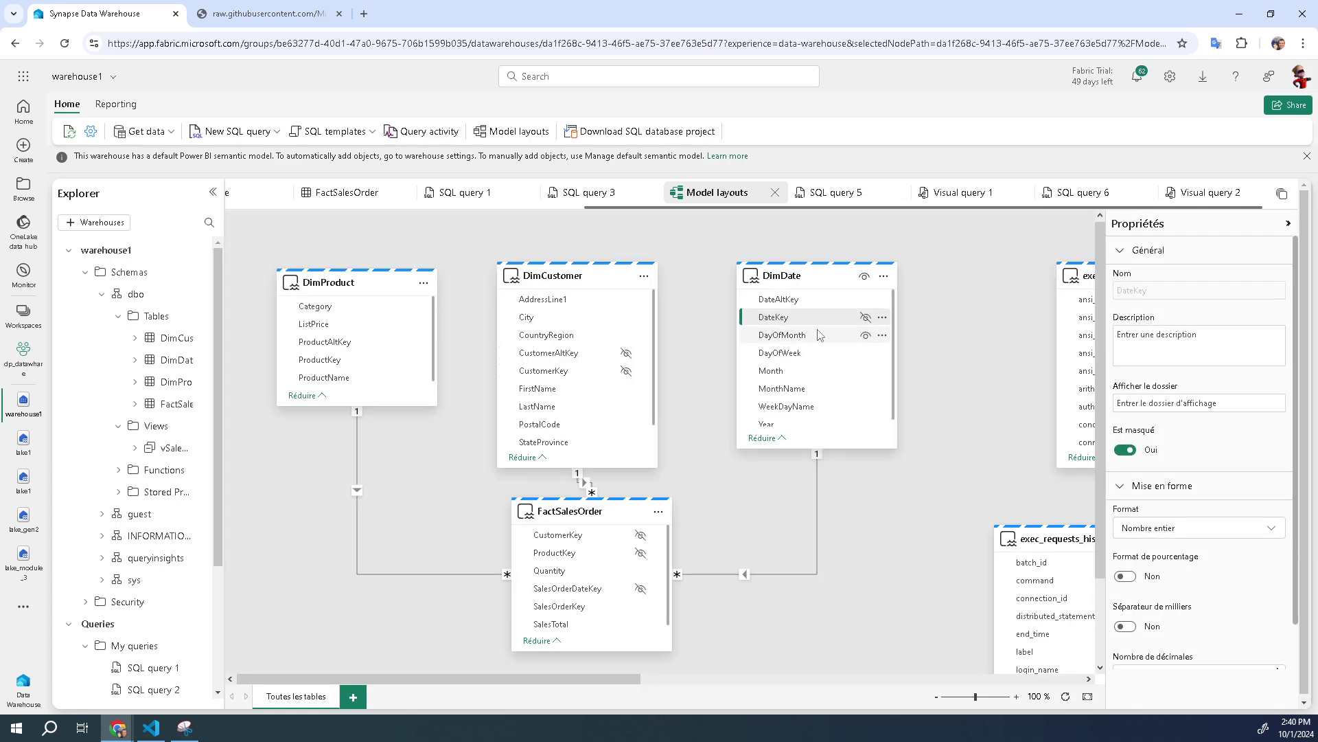
click(866, 300)
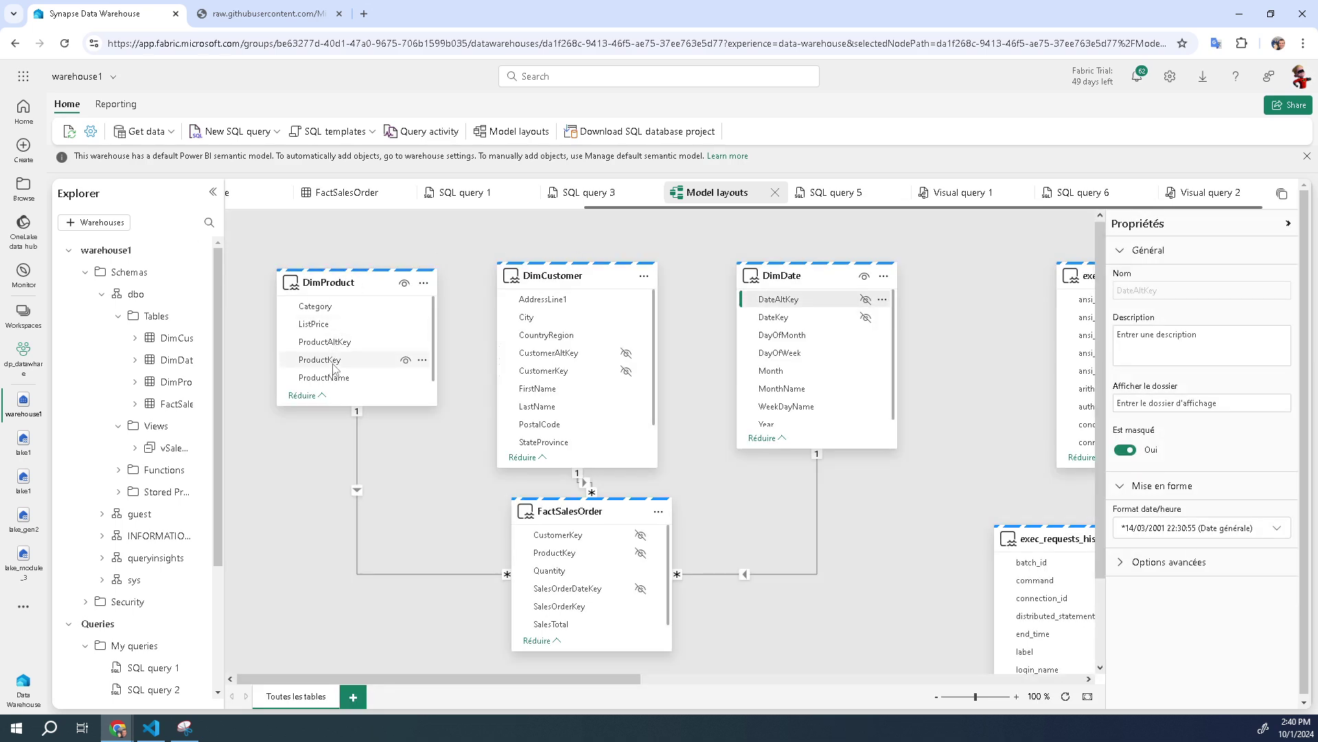
Step: Hide the ProductKey and ProductAltKey fields of DimProduct from report view
click(407, 361)
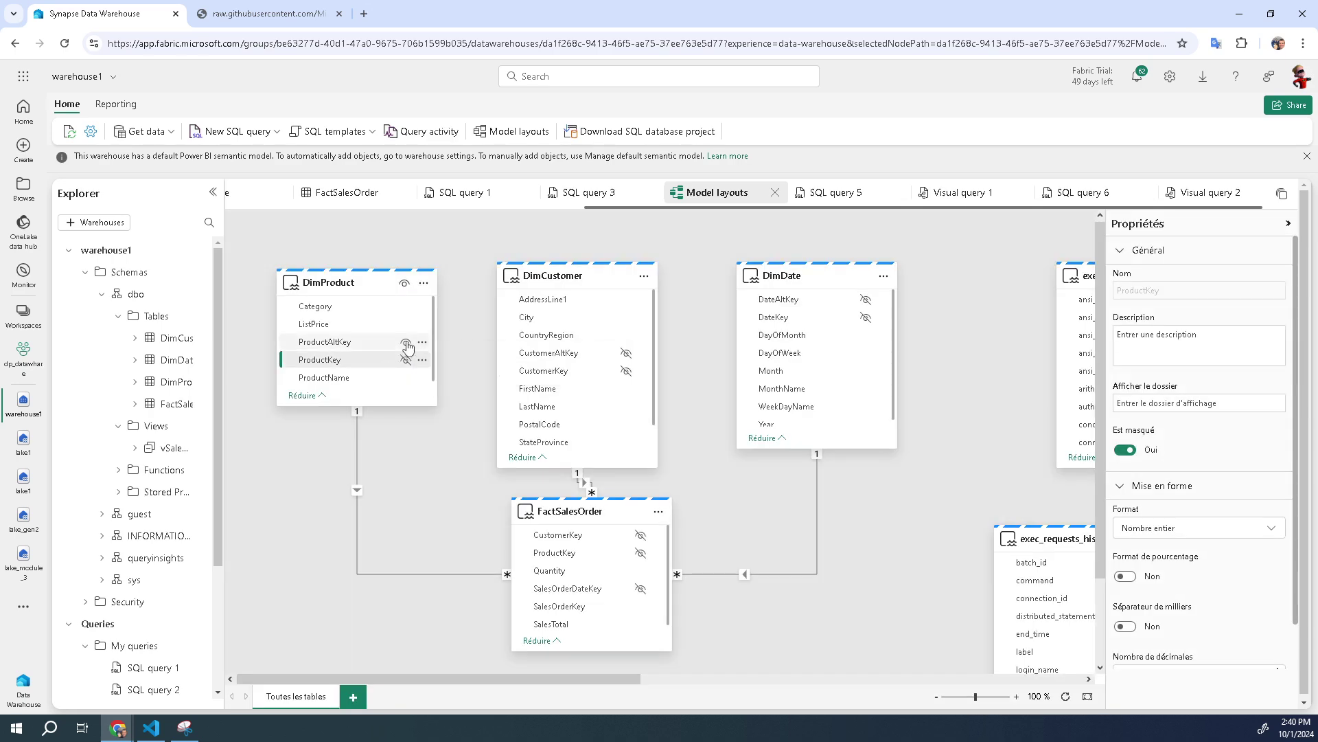
click(395, 341)
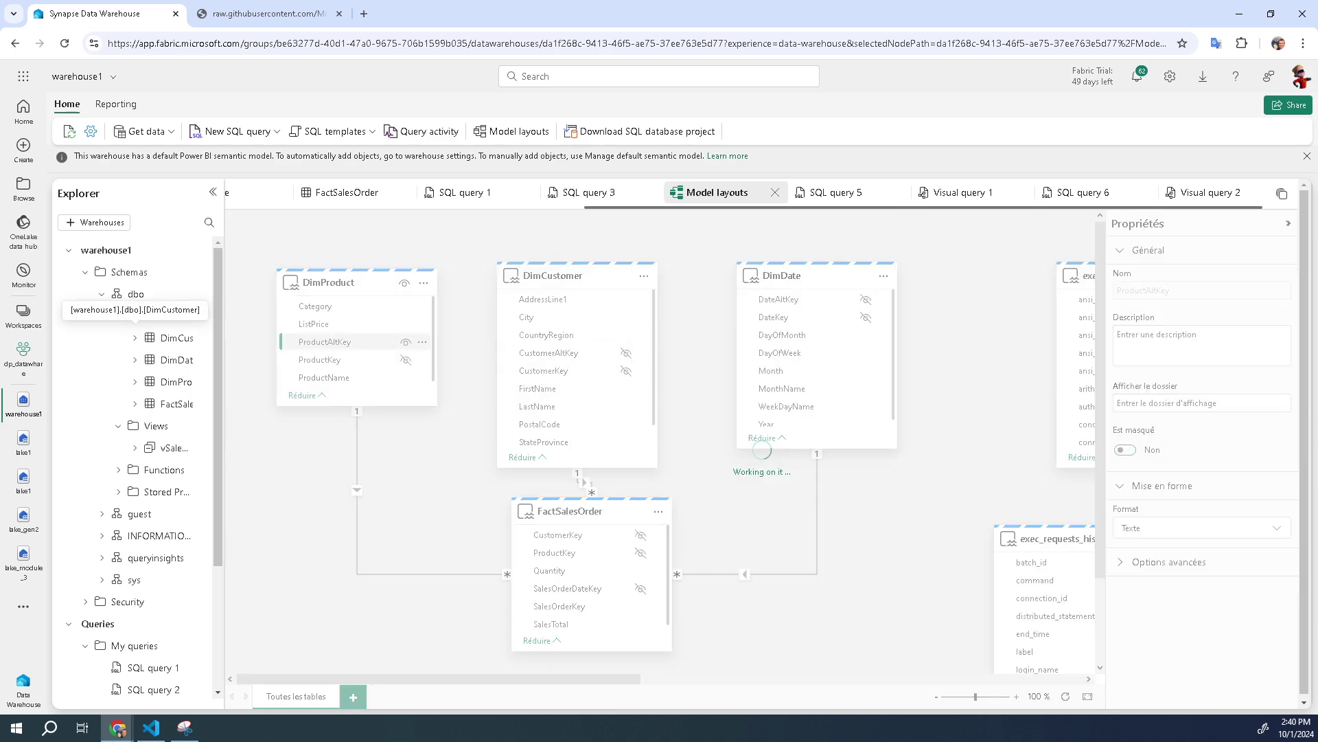
click(406, 342)
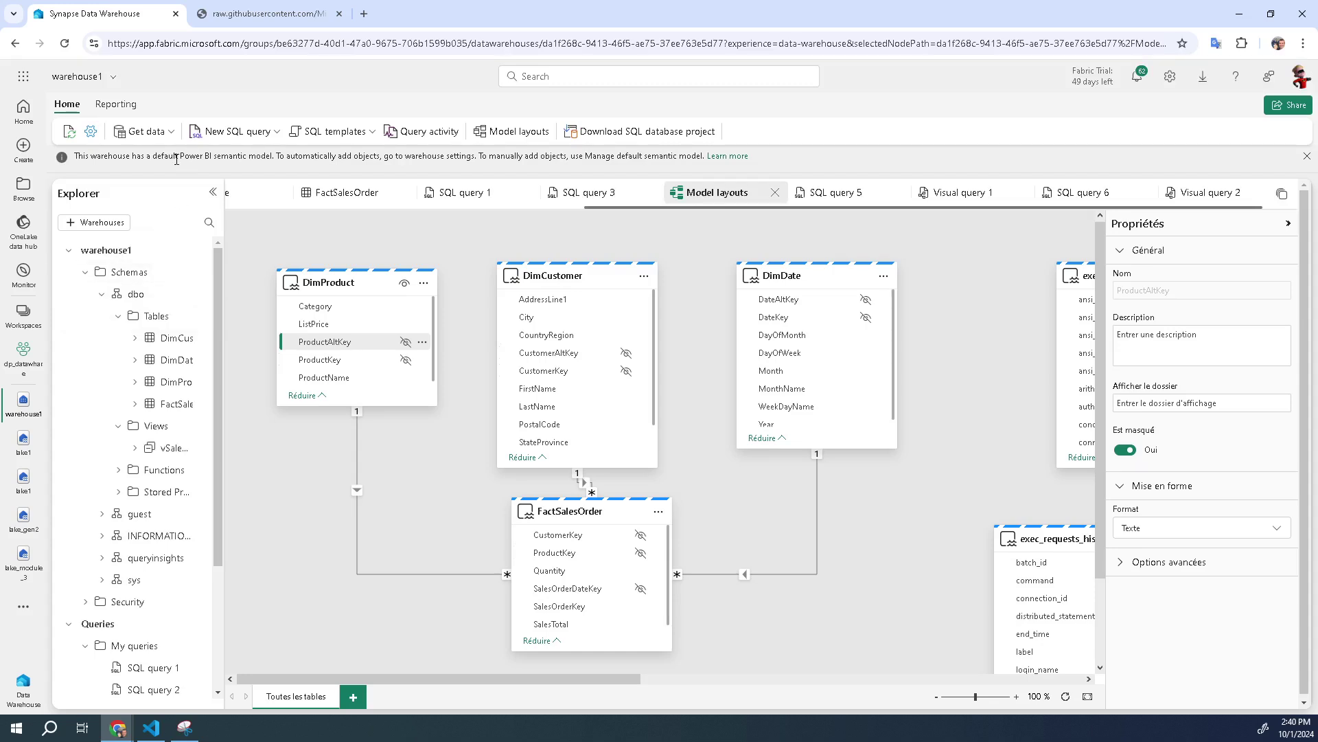
Step: Try to create a new report with all available warehouse data, and dismiss the dialog
click(116, 105)
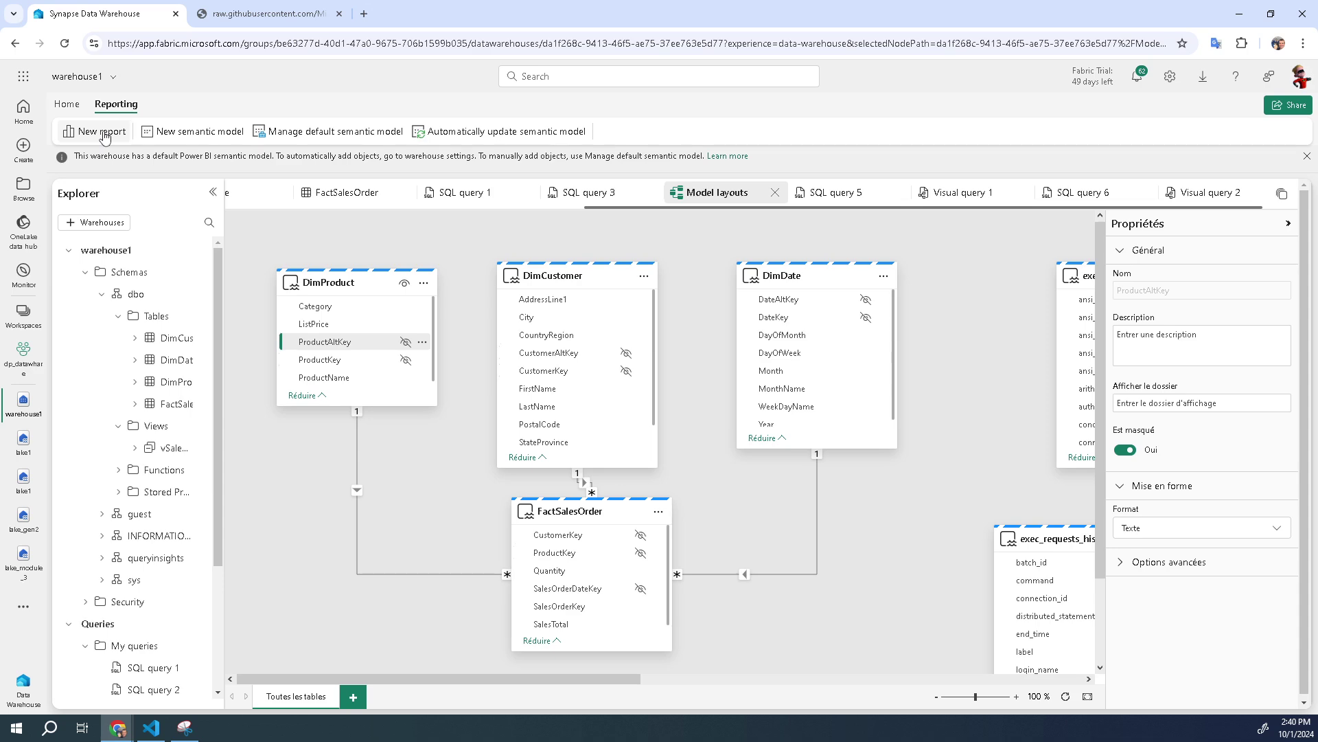
click(101, 131)
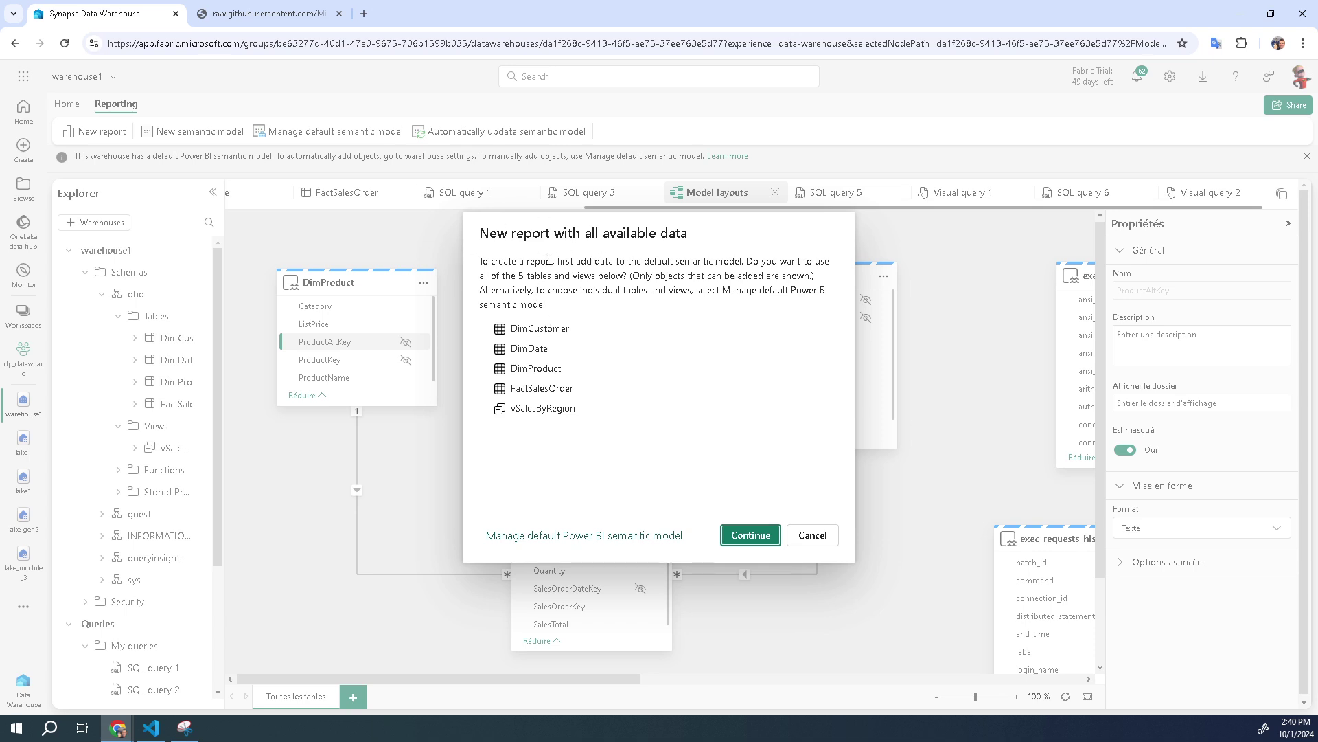
click(755, 536)
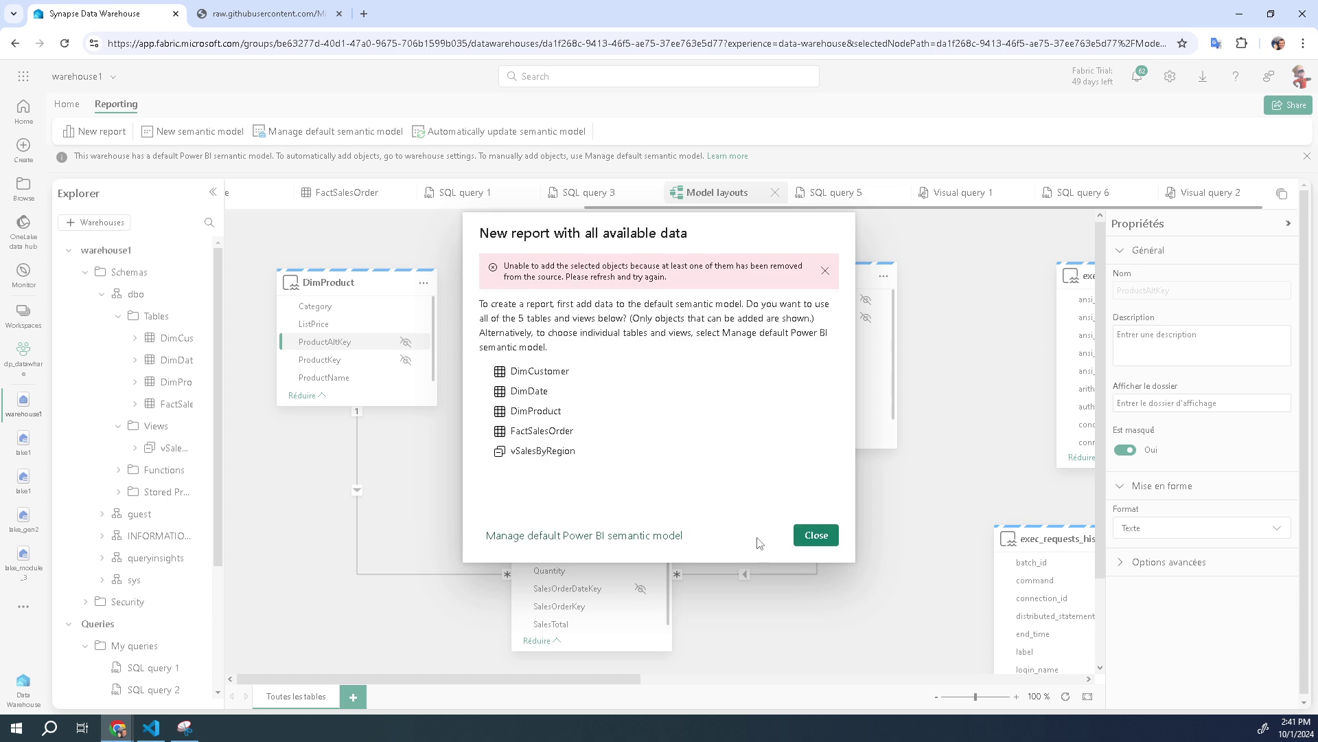
click(812, 533)
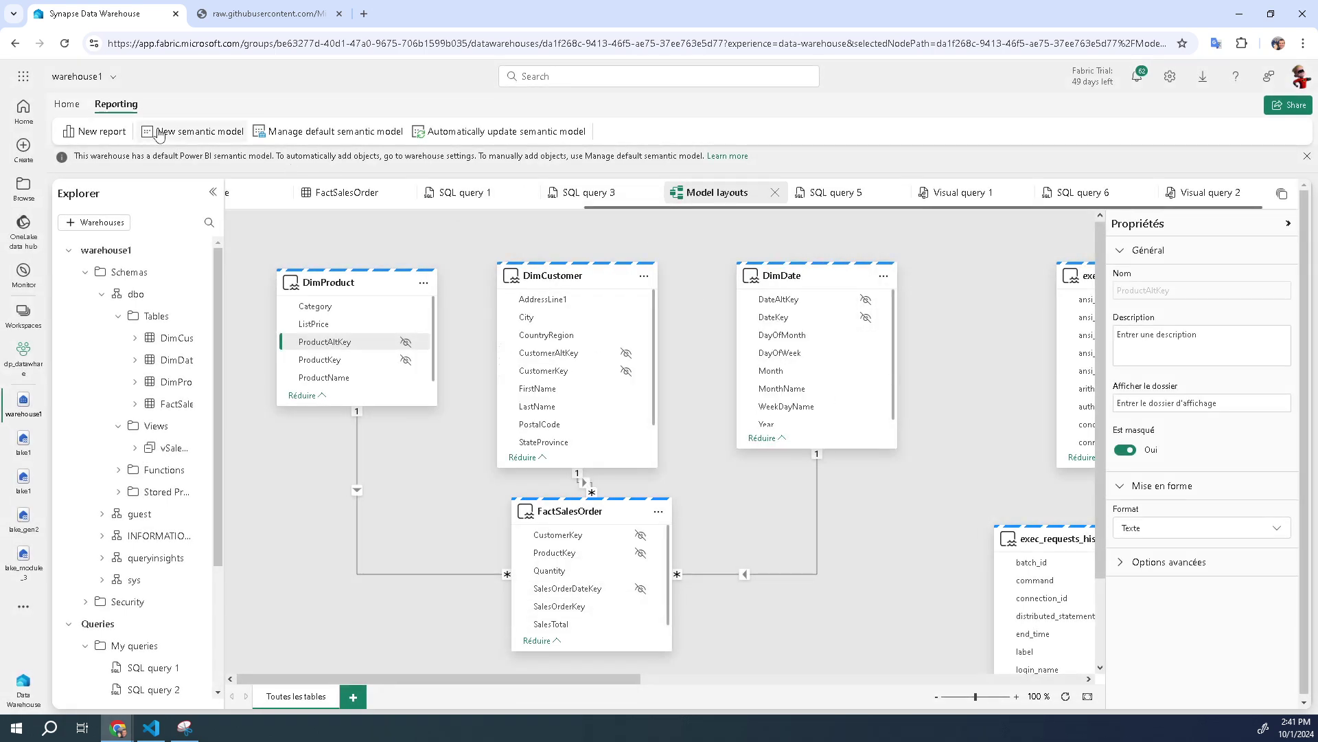
Step: Create a new report, adding all available tables and the vSalesByRegion view to the default semantic model
click(100, 131)
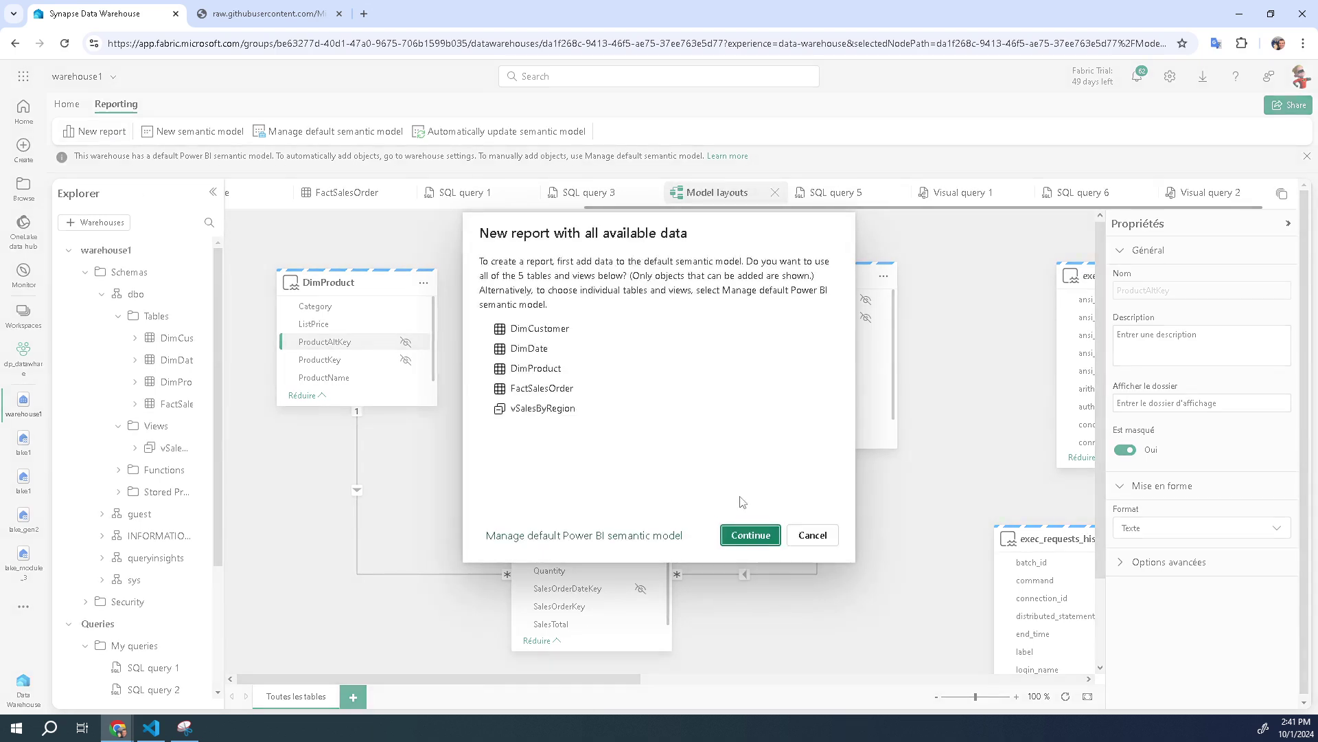
click(759, 535)
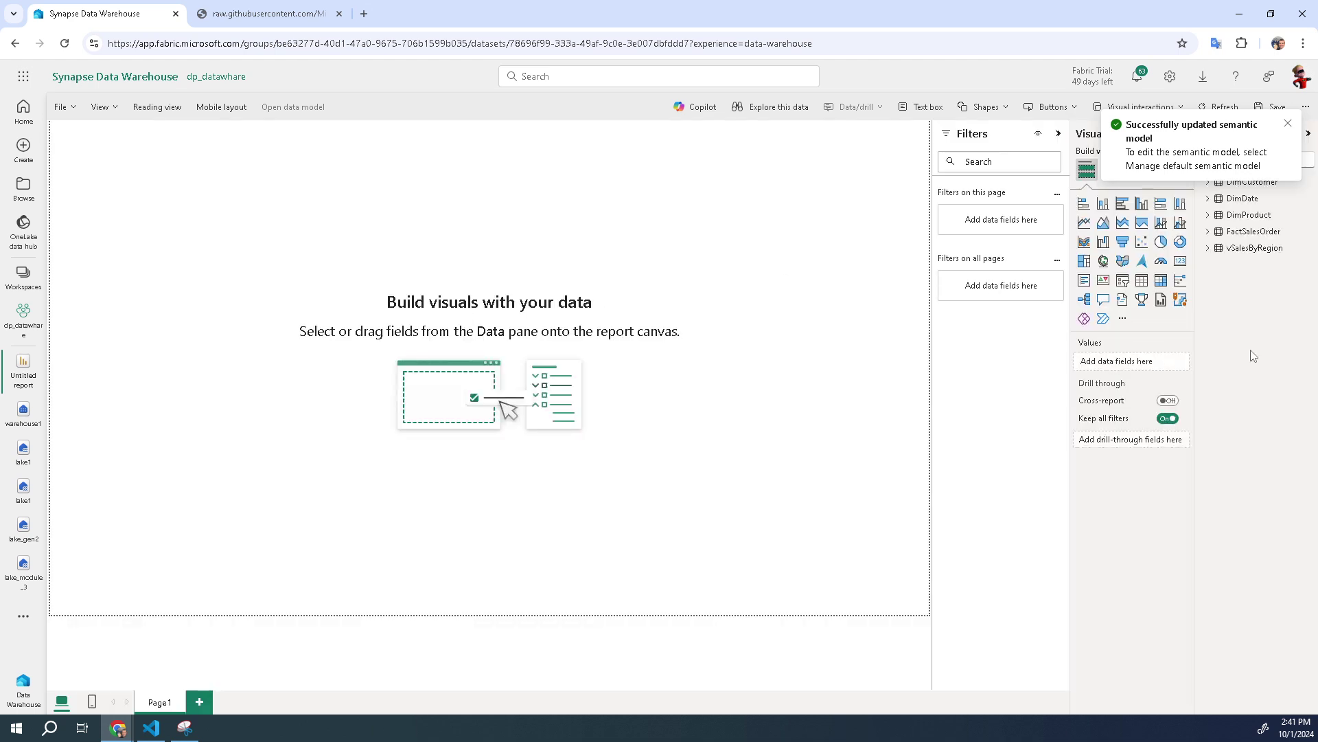
click(1288, 123)
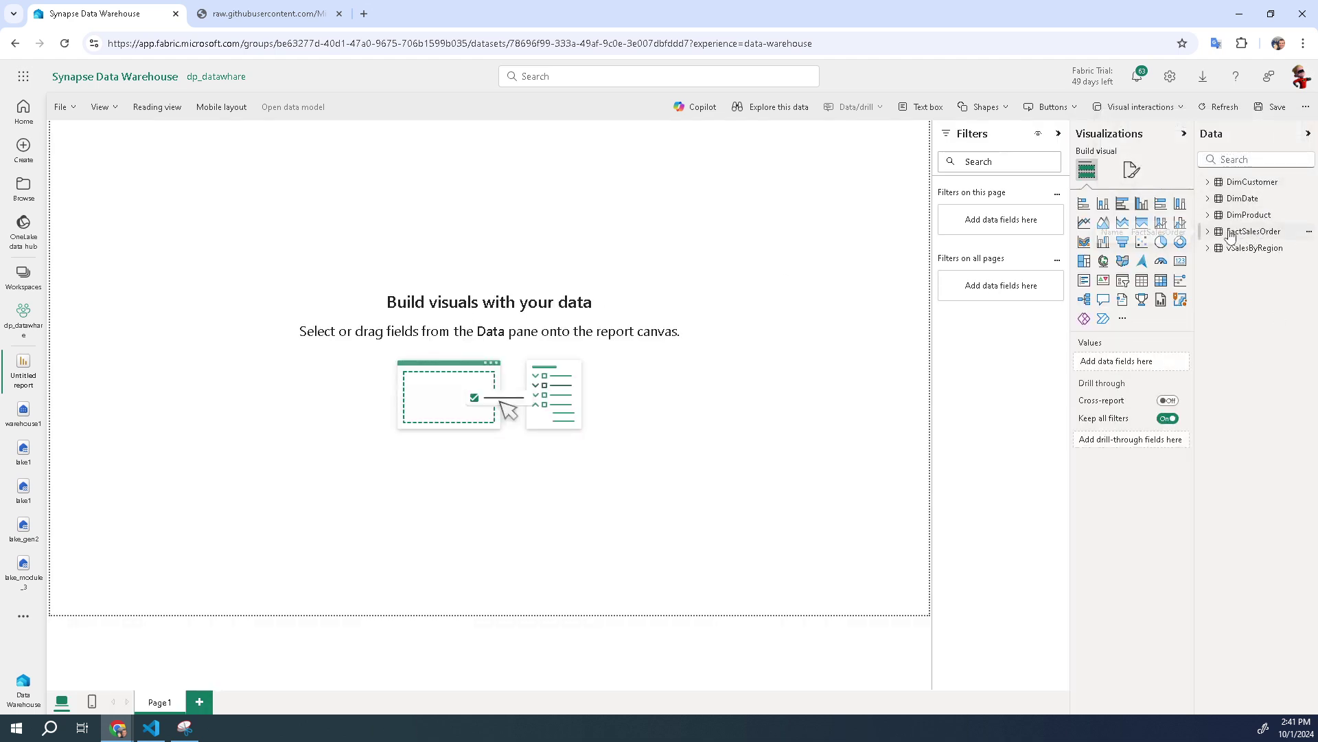
Step: Add a visual of SalesTotal from FactSalesOrder to the report and enlarge it to about half the page width
click(1210, 232)
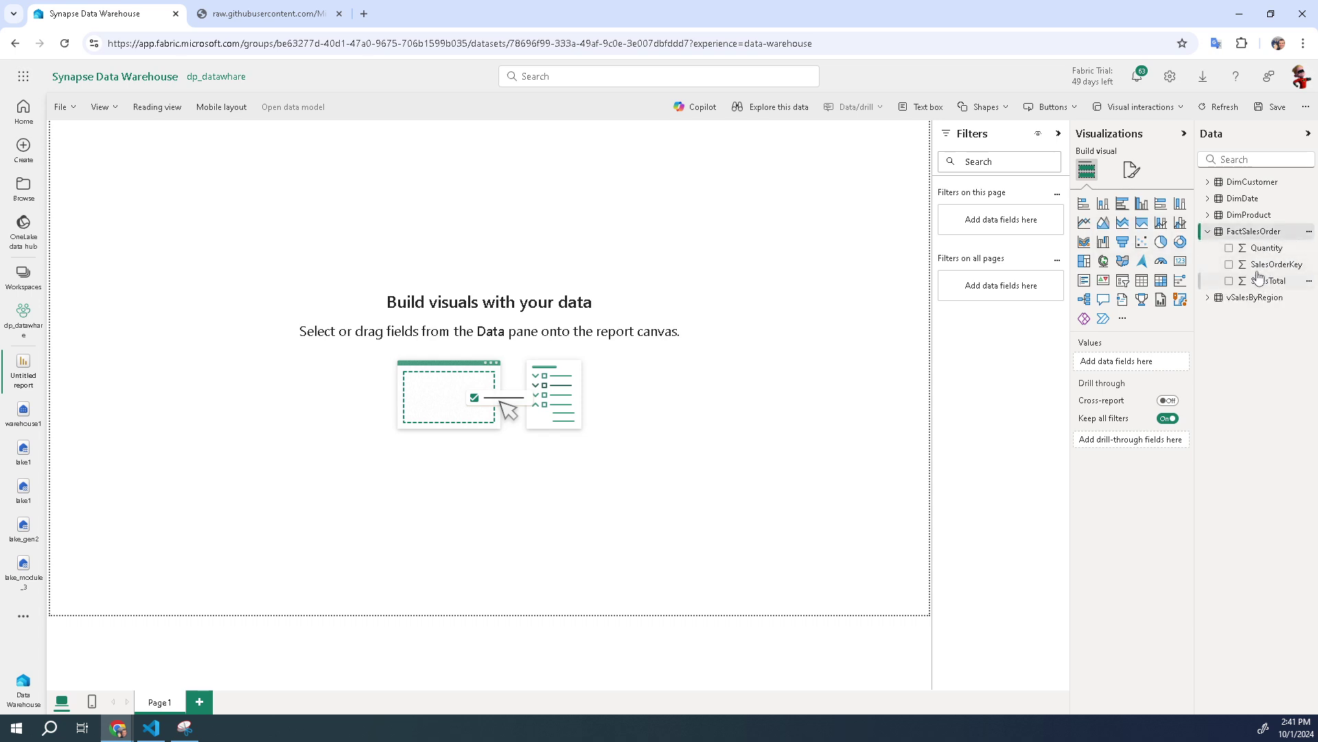
click(1229, 282)
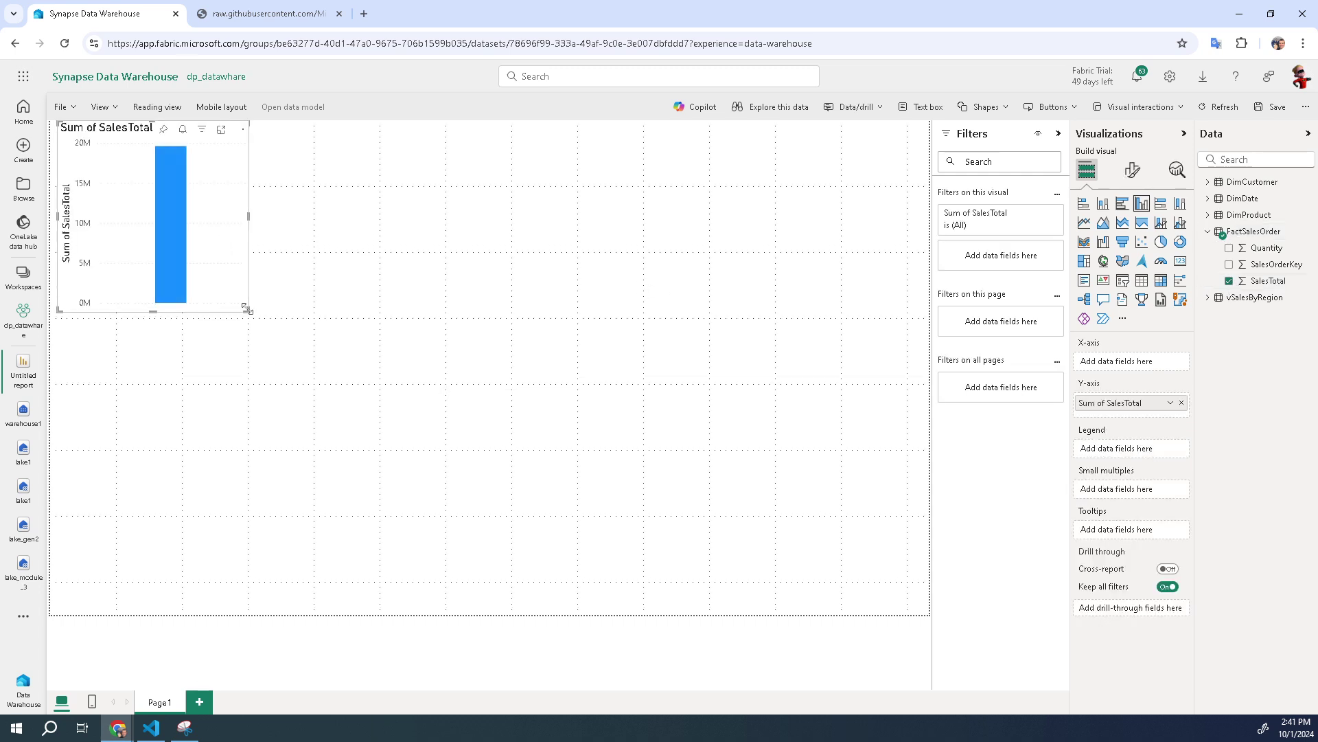
drag(248, 311, 503, 360)
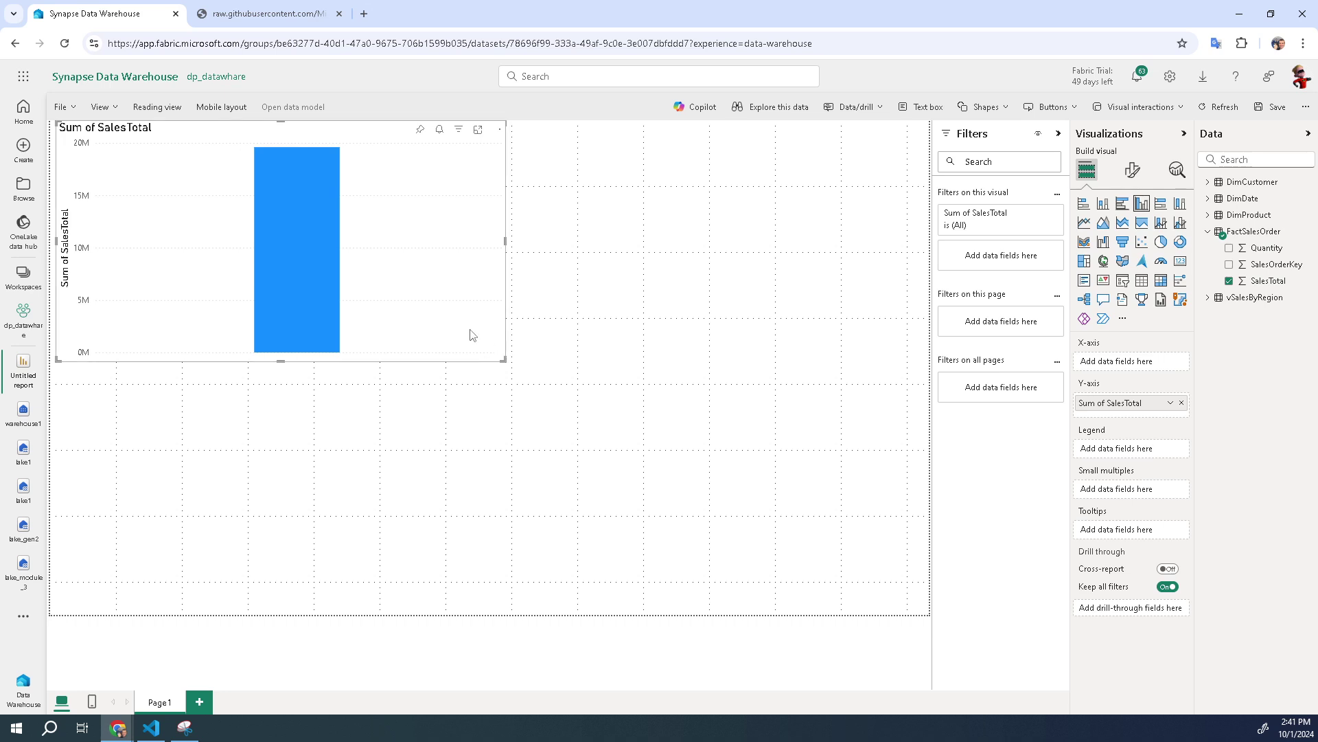
Step: Change the SalesTotal visual to a clustered bar chart and break it down by Category from DimProduct
click(1126, 206)
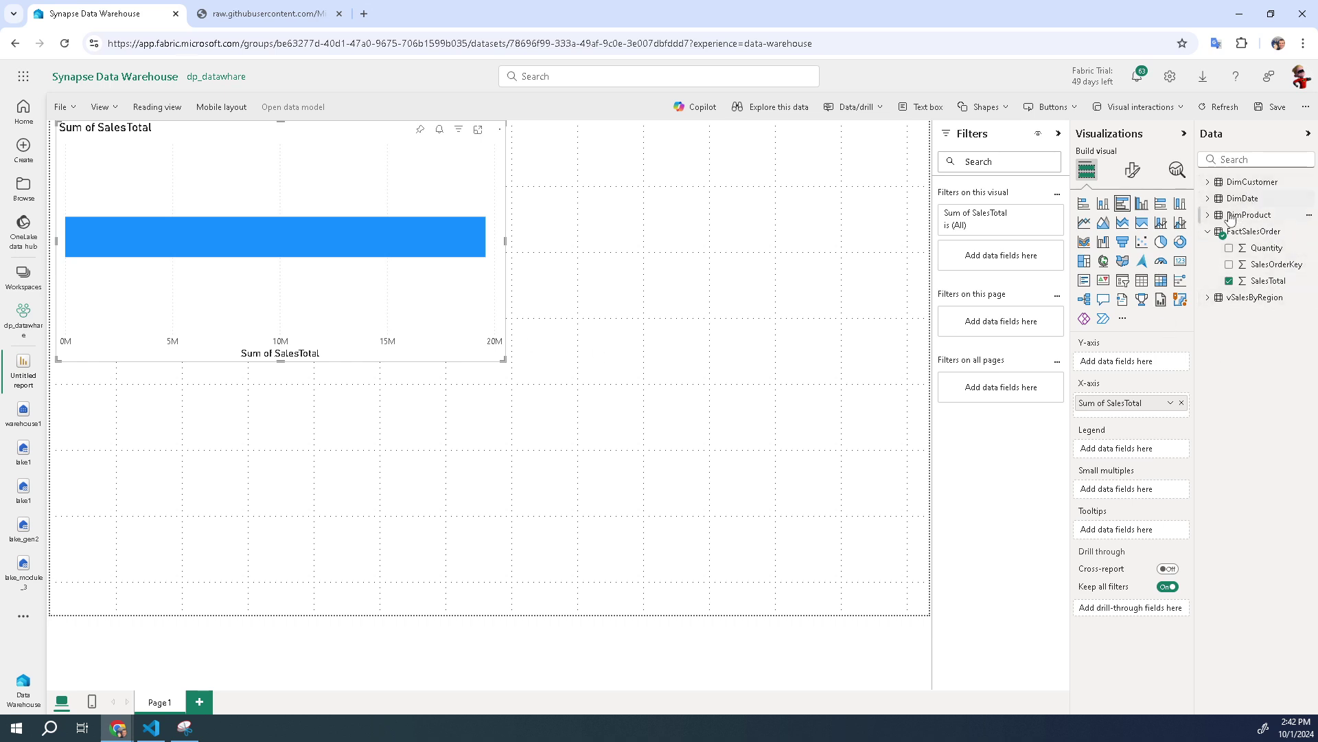
click(1208, 215)
click(1228, 232)
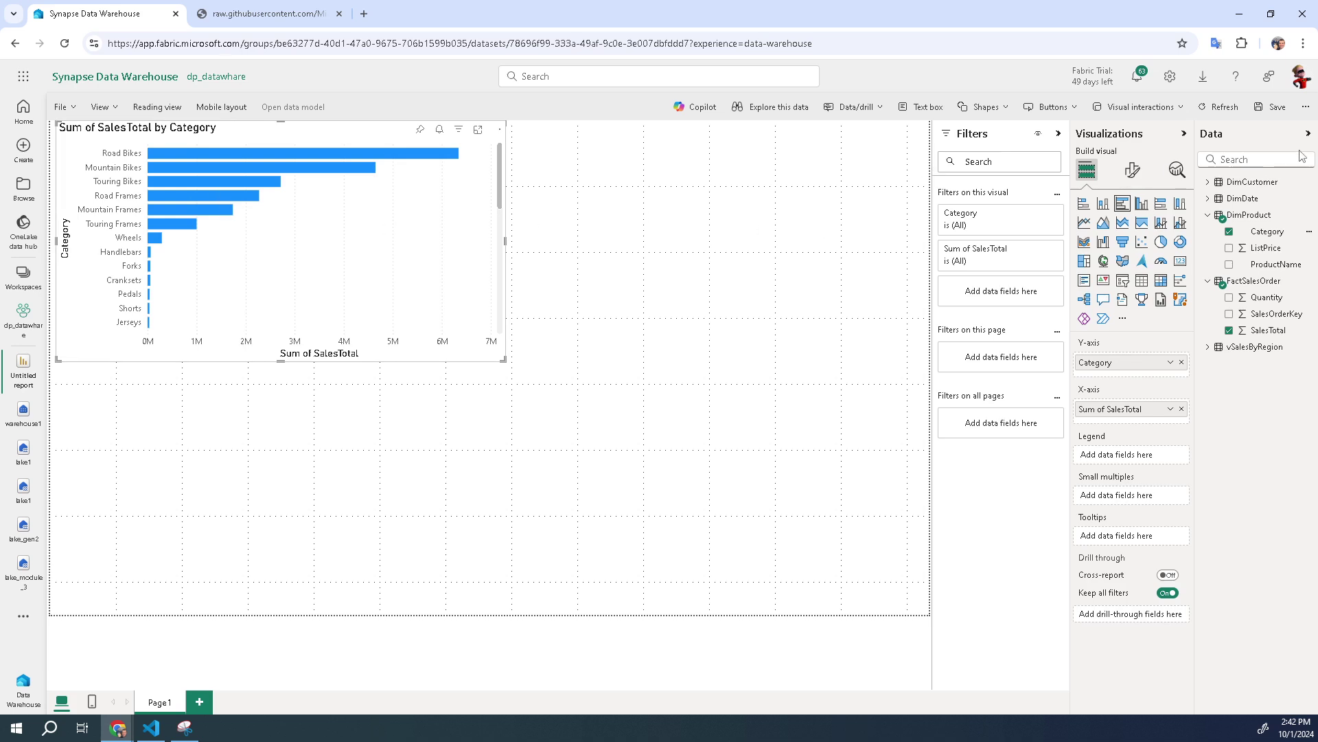
Step: Bring up the save options for the report and cancel without saving
key(ctrl+s)
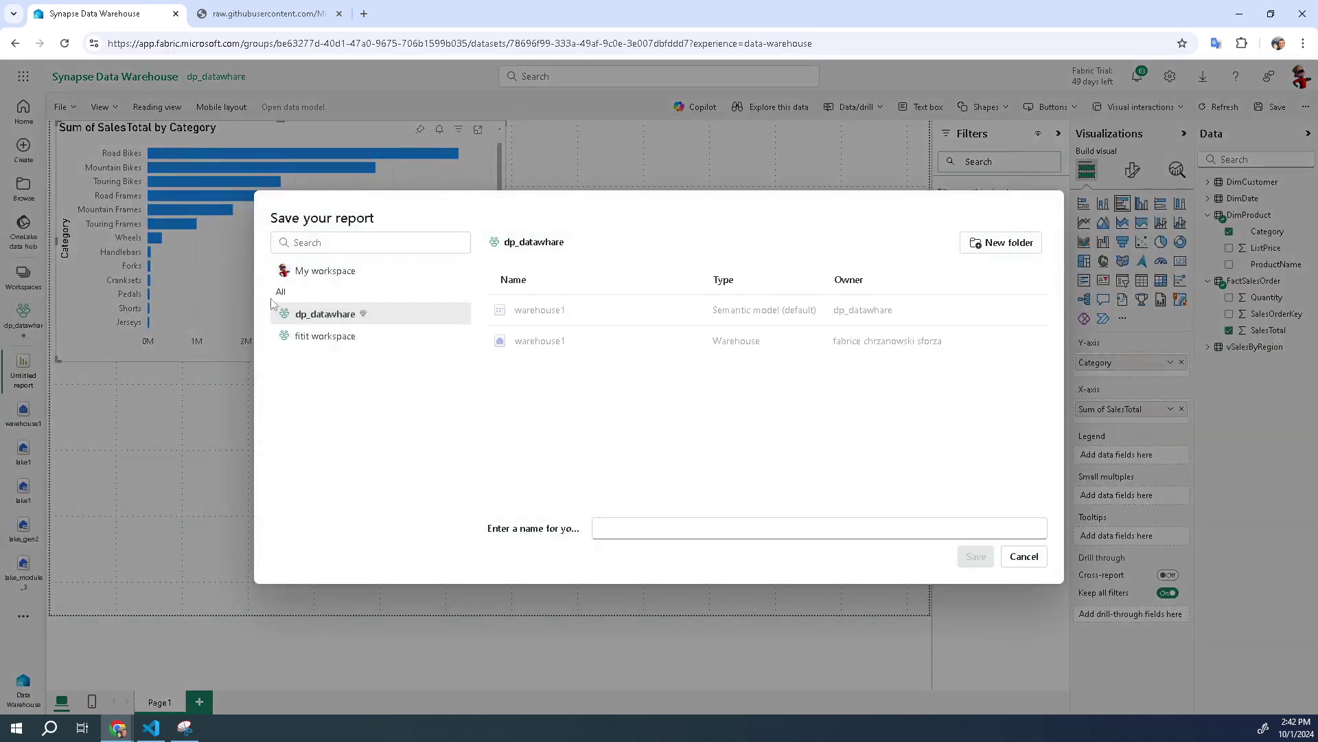
click(1023, 555)
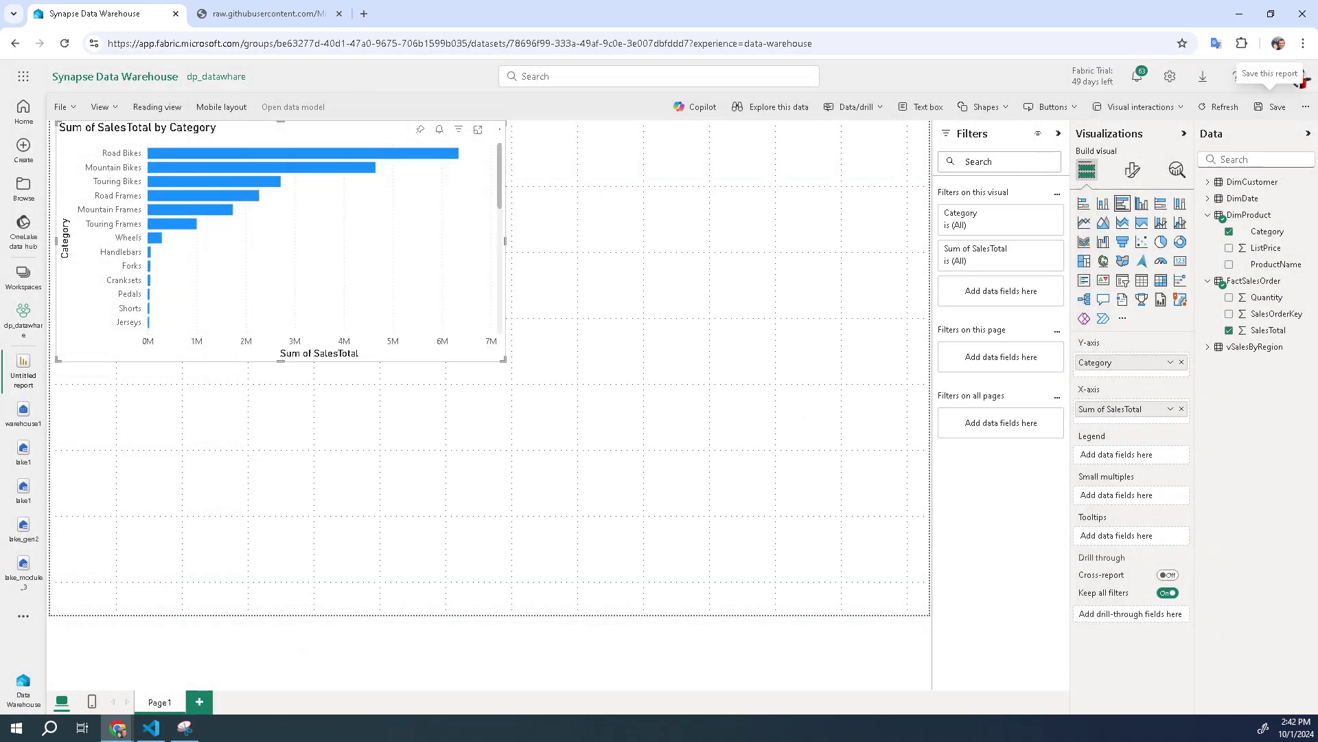